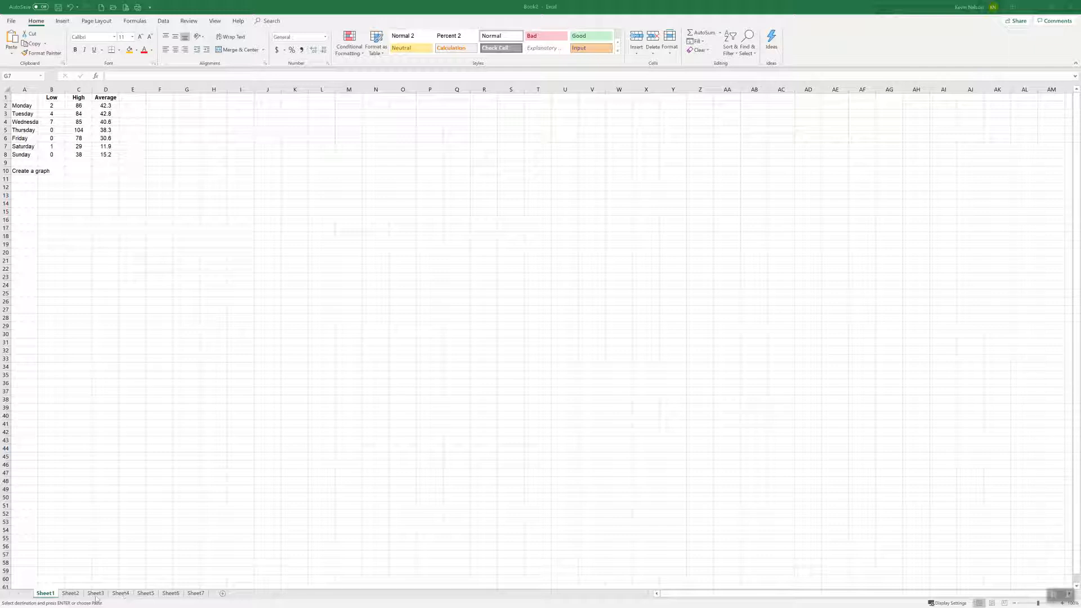
pyautogui.rightClick(49, 594)
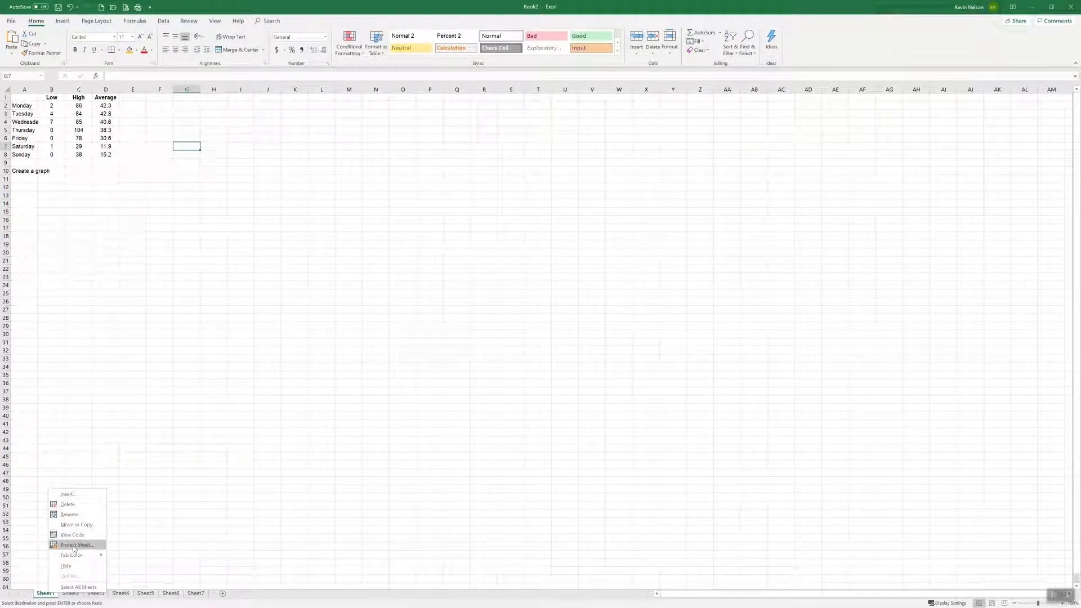
pyautogui.moveTo(76, 556)
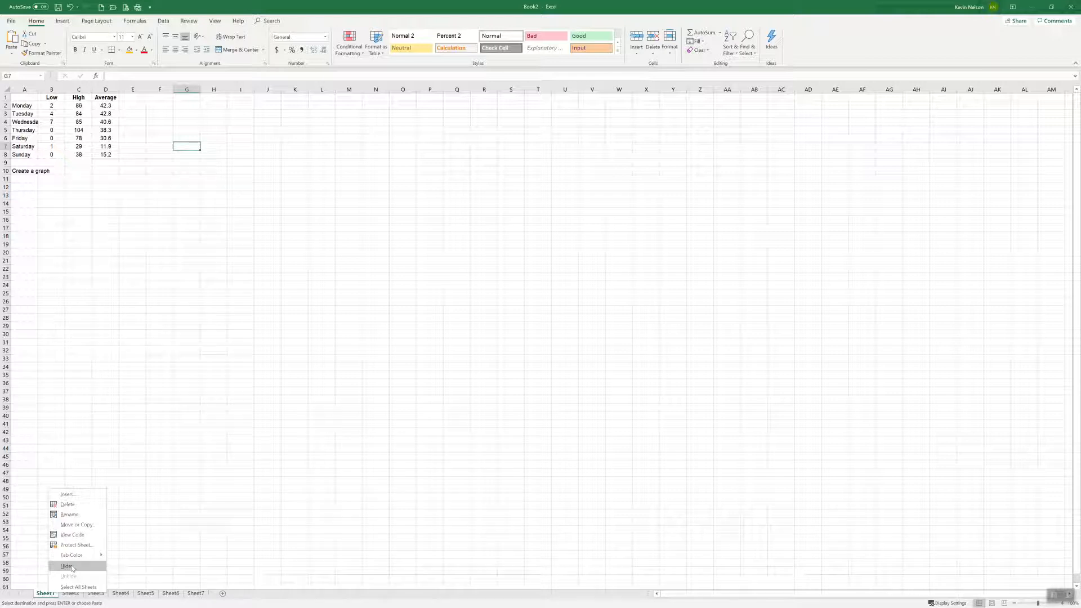
pyautogui.click(150, 527)
pyautogui.moveTo(45, 592)
pyautogui.mouseDown()
pyautogui.moveTo(91, 594)
pyautogui.moveTo(48, 596)
pyautogui.mouseUp()
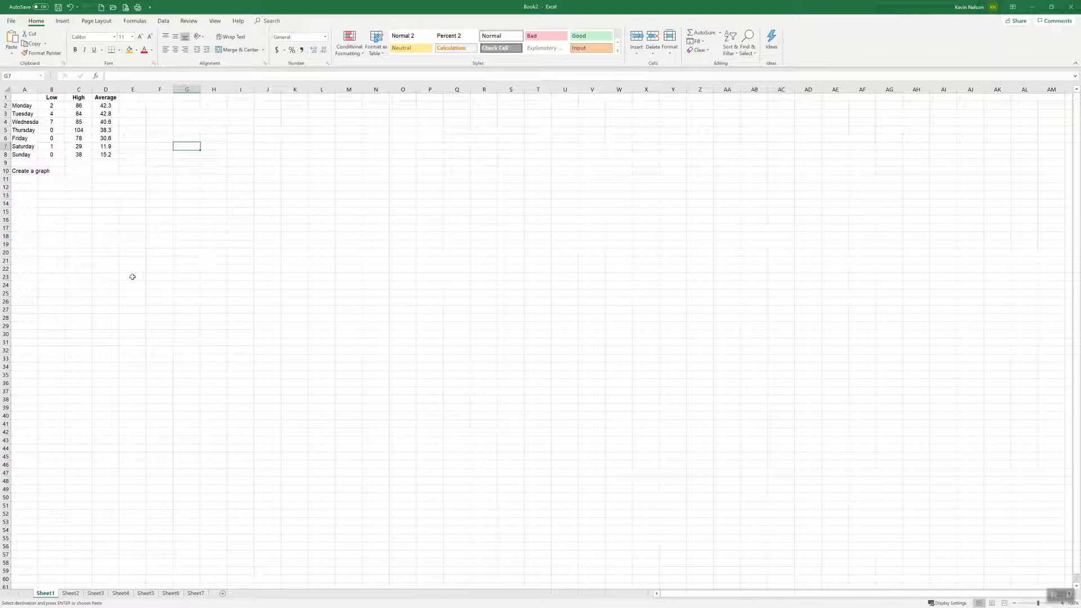
# Insert a 2-D line chart with markers from A1:D8 and place it beside the data, starting around G5
pyautogui.moveTo(26, 98); pyautogui.dragTo(107, 155)
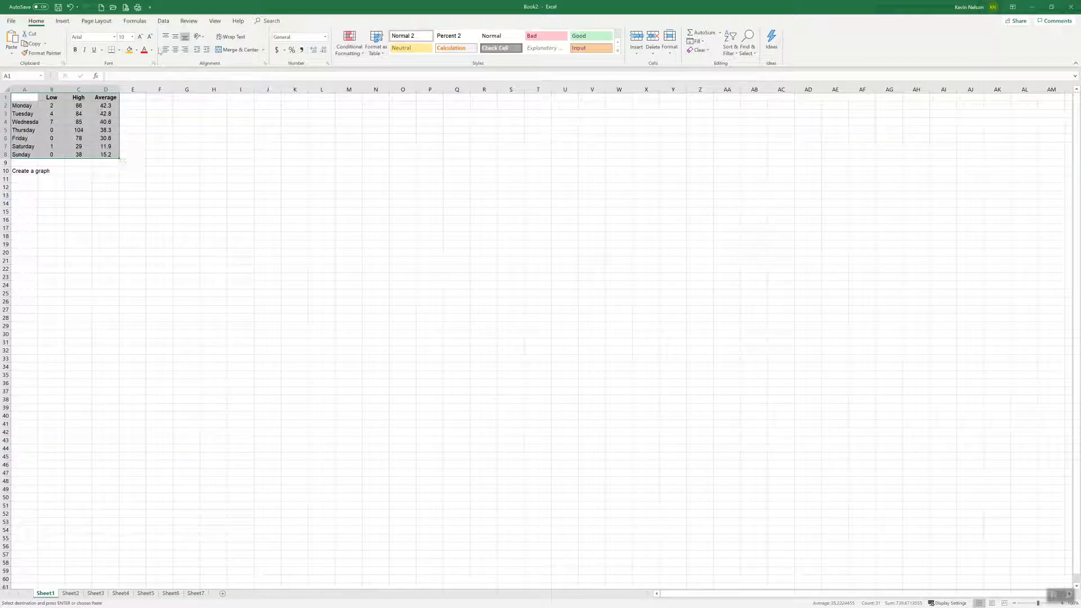
pyautogui.click(62, 20)
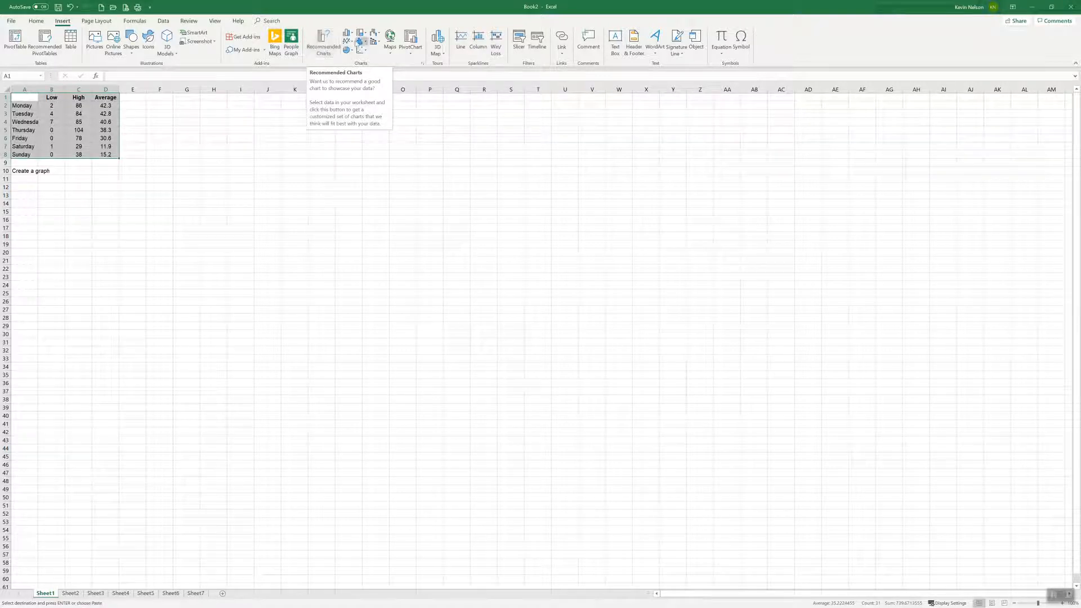
pyautogui.click(349, 42)
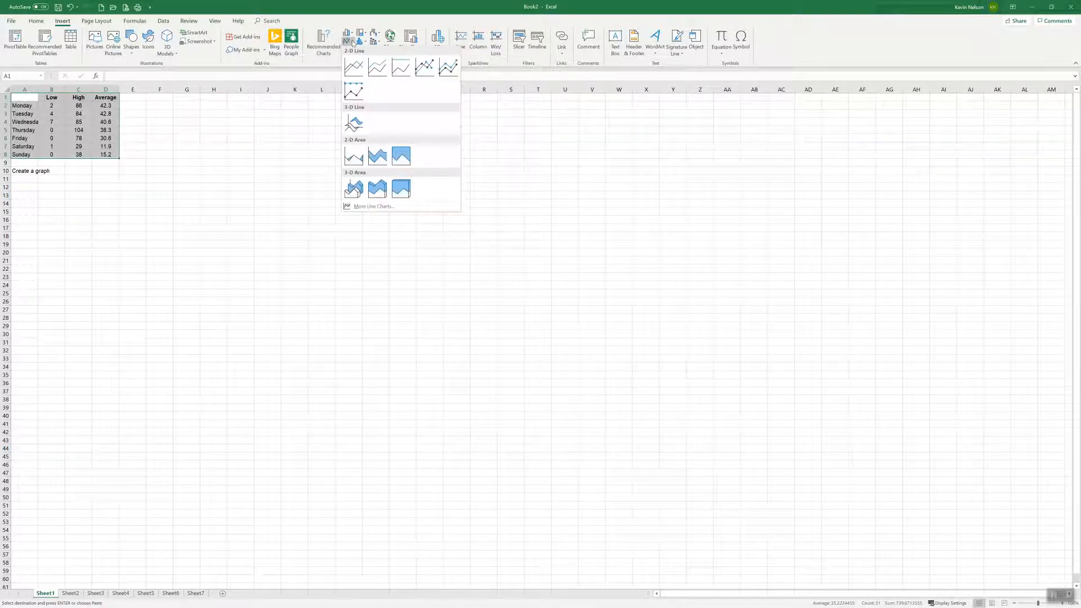
pyautogui.click(429, 67)
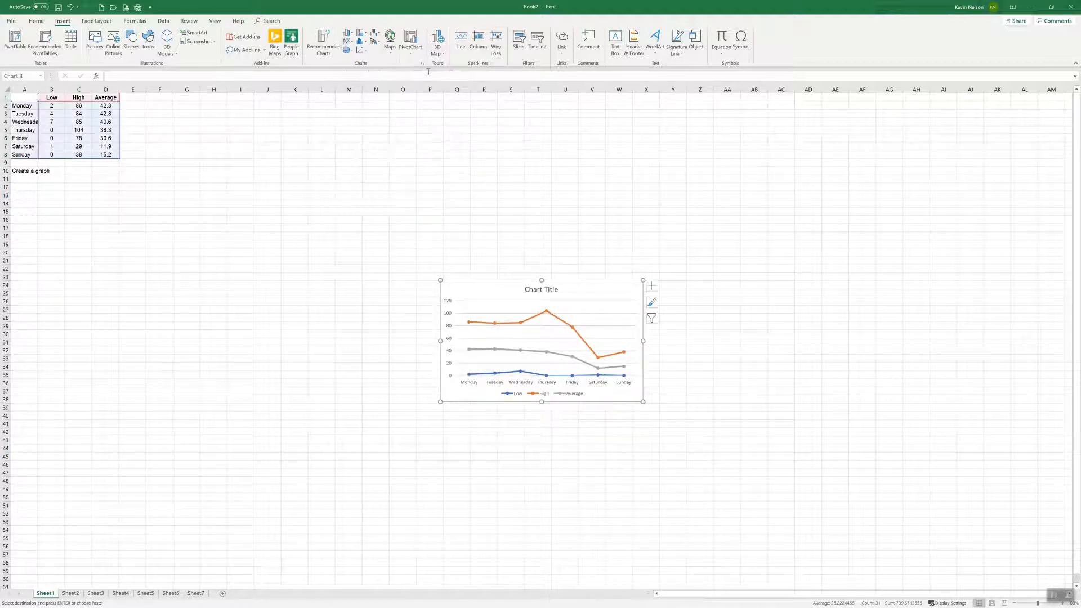
pyautogui.moveTo(507, 288); pyautogui.dragTo(242, 130)
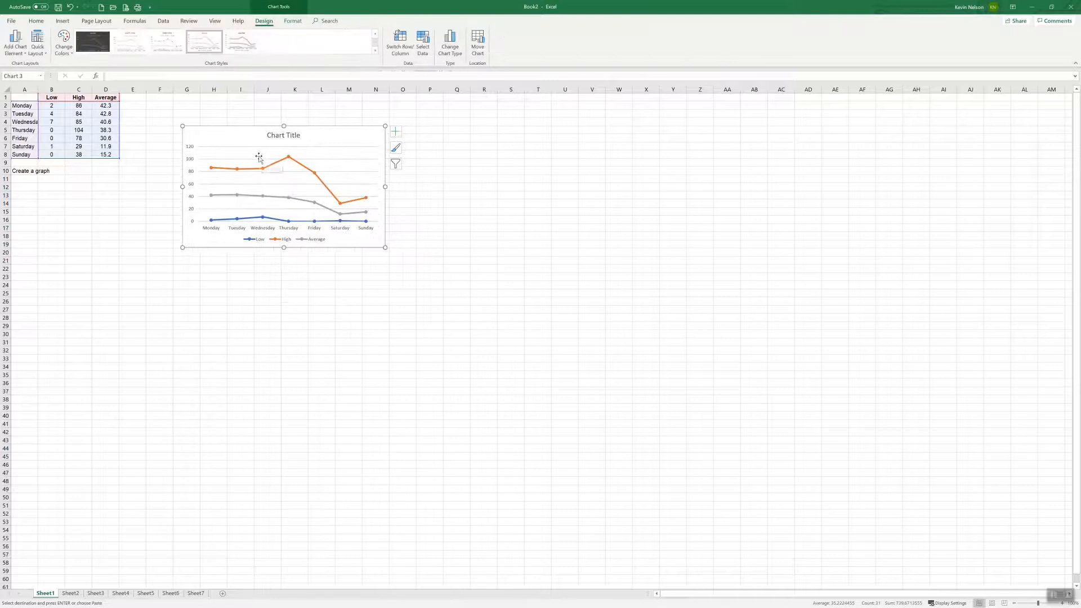
# Set the chart title to "Temperature Data"
pyautogui.click(292, 140)
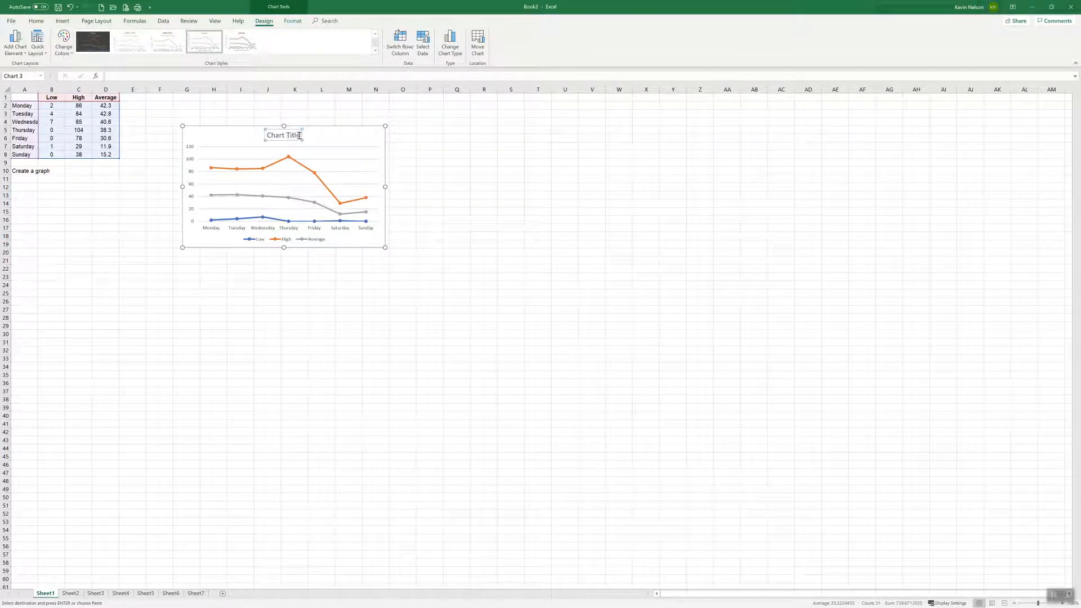
pyautogui.doubleClick(284, 135)
pyautogui.write('Temper')
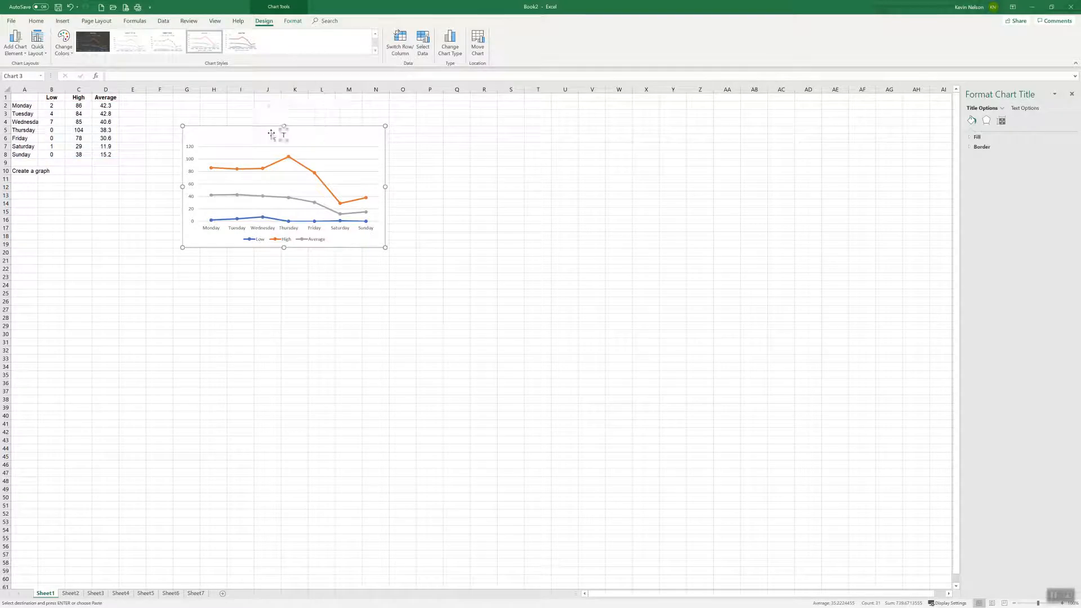
pyautogui.write('ature Data -')
pyautogui.write('Daria Kyla Mark Matthew Dan')
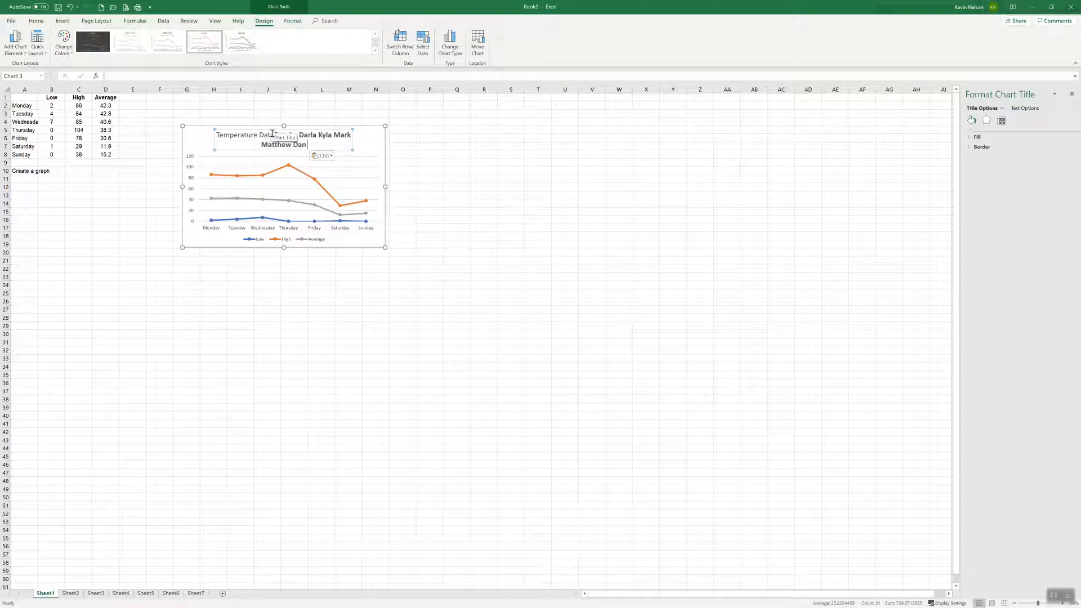
pyautogui.hotkey('ctrl', 'z')
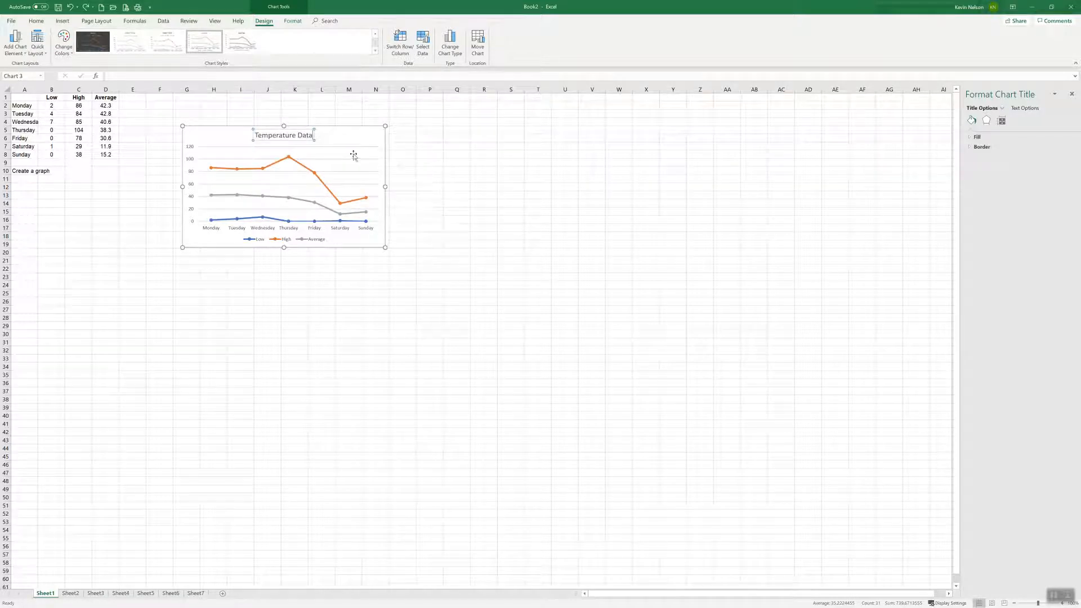
pyautogui.click(407, 145)
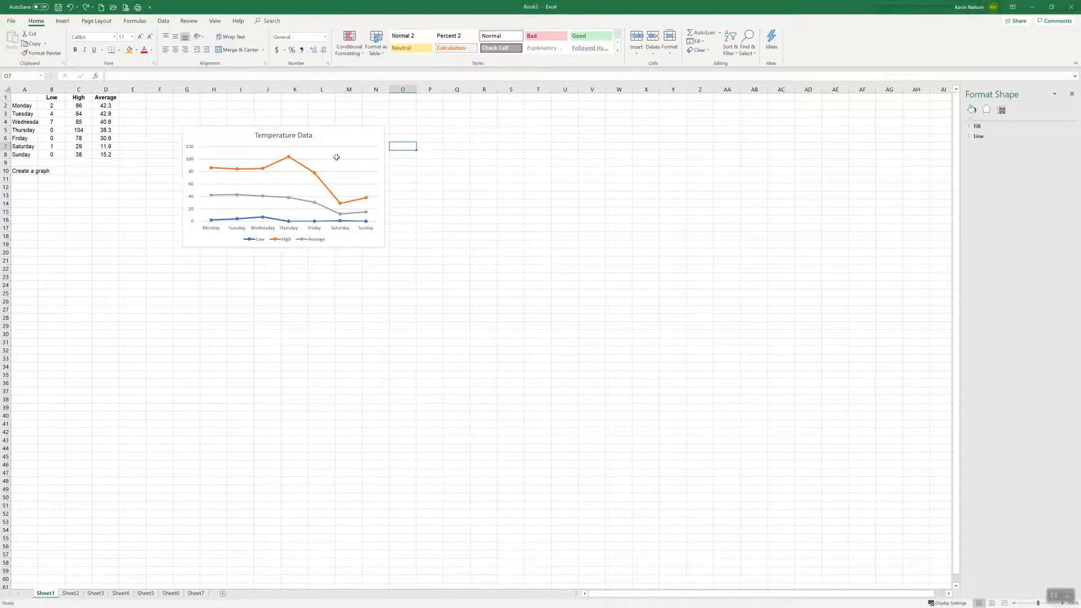
# Add data labels to the line chart, and try the data table before turning it off again
pyautogui.click(362, 139)
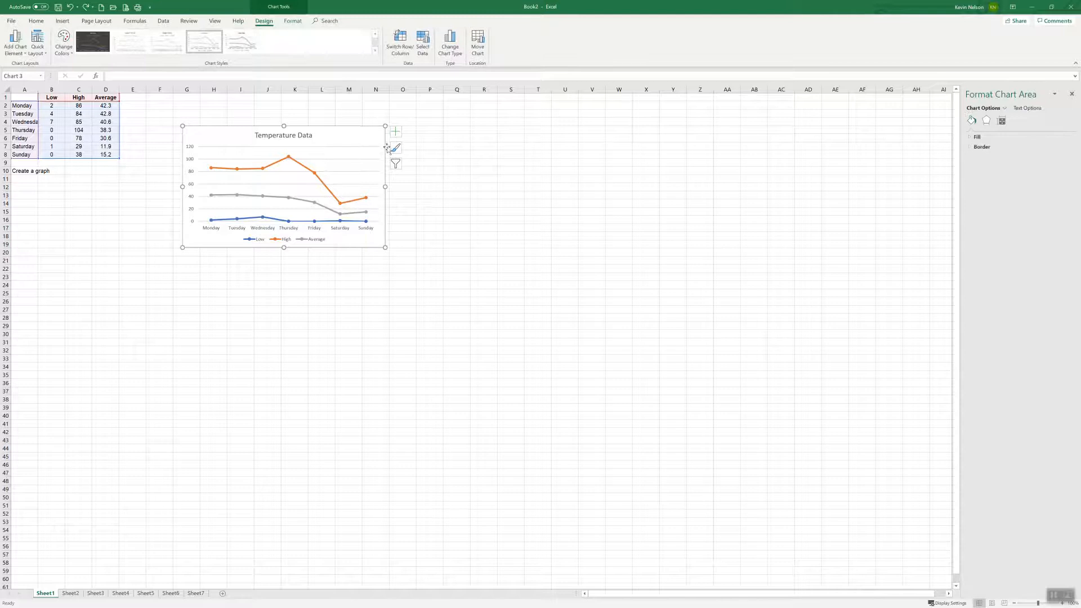
pyautogui.moveTo(289, 161)
pyautogui.click(395, 132)
pyautogui.click(413, 169)
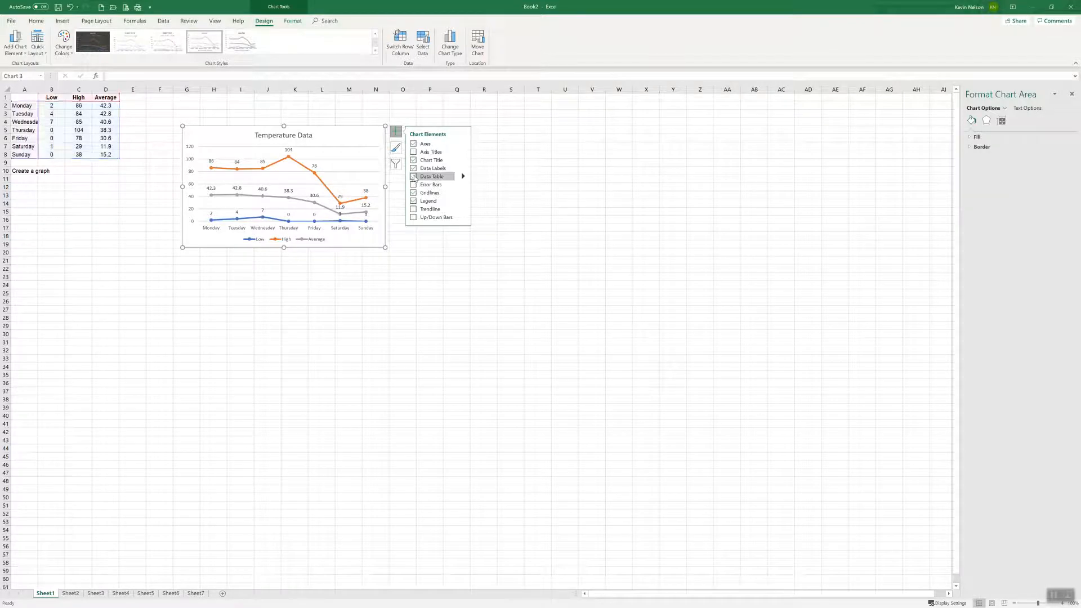
pyautogui.click(414, 177)
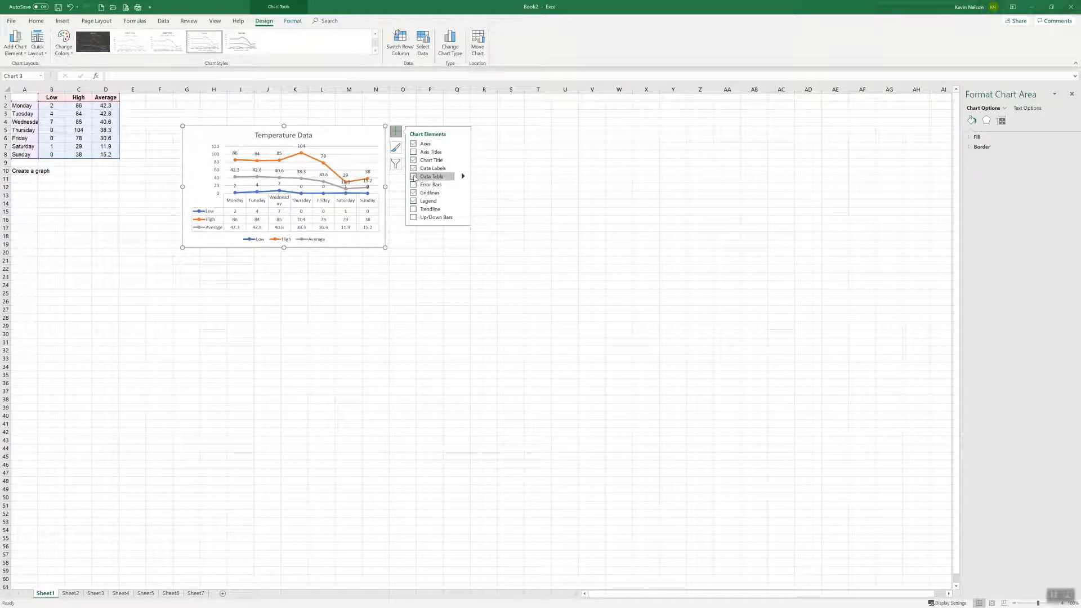
pyautogui.click(414, 178)
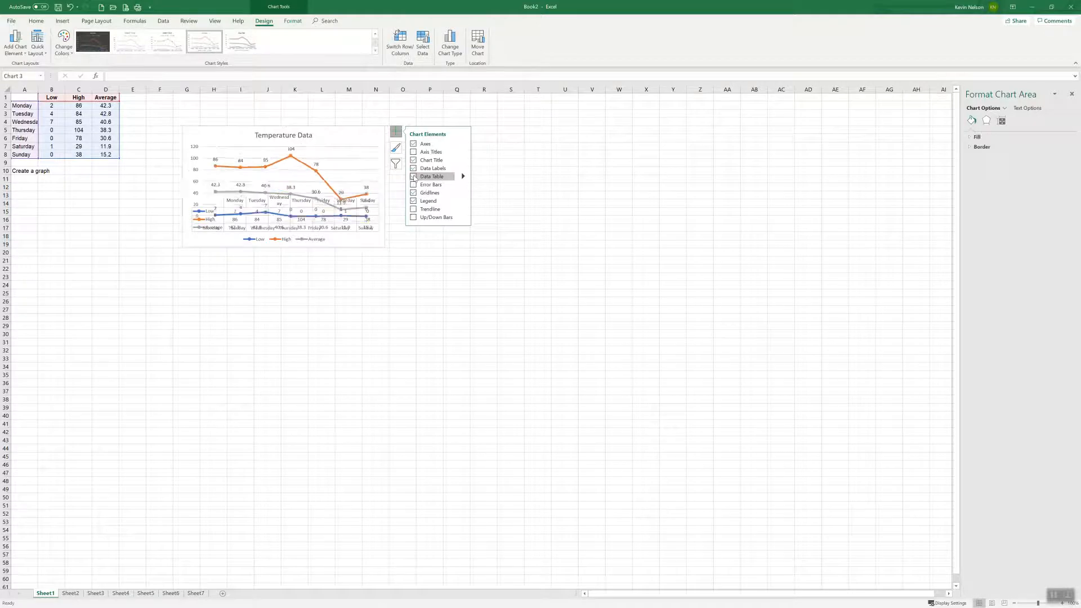
pyautogui.click(502, 162)
# Enlarge the temperature chart so it covers about columns G to Q and rows 5 to 29
pyautogui.click(382, 246)
pyautogui.moveTo(382, 245); pyautogui.dragTo(451, 299)
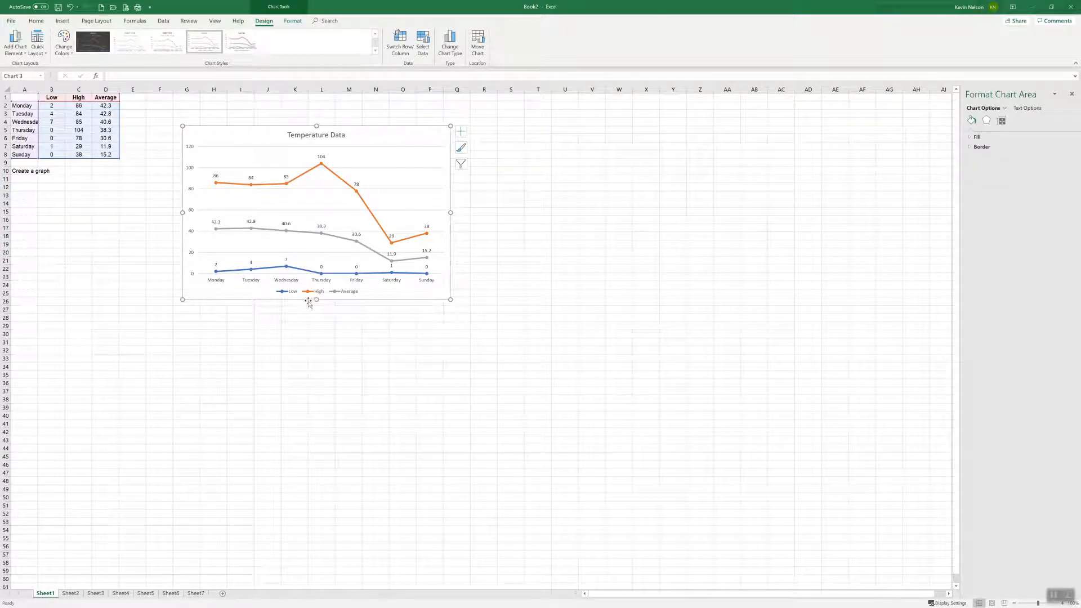
pyautogui.moveTo(316, 300); pyautogui.dragTo(316, 328)
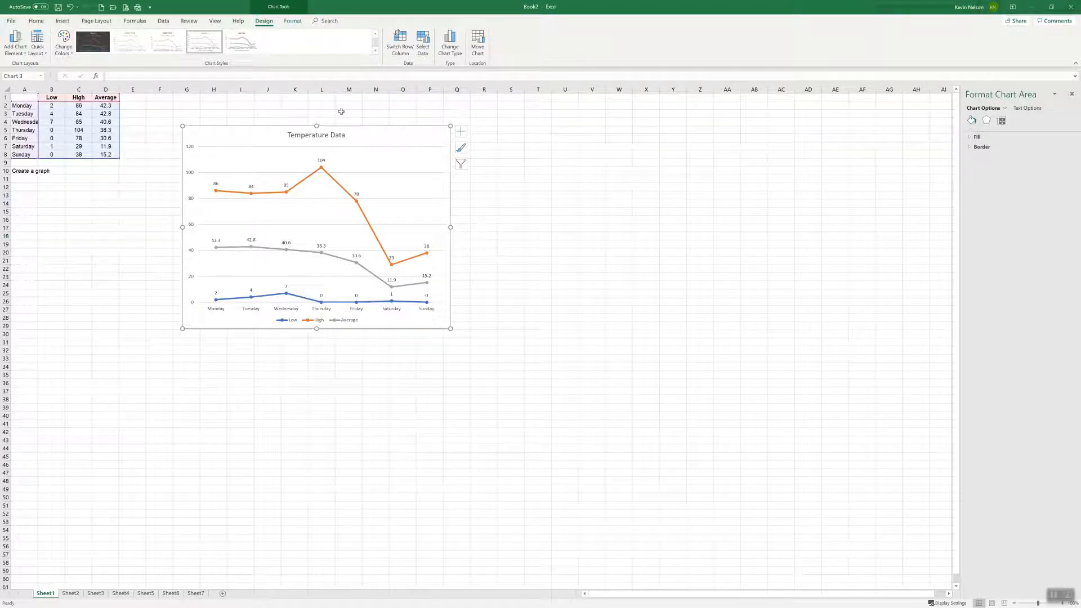
# Review the recommended charts for A1:D8 without inserting one, and close the formatting pane
pyautogui.click(138, 155)
pyautogui.moveTo(24, 97); pyautogui.dragTo(107, 154)
pyautogui.click(63, 21)
pyautogui.click(324, 44)
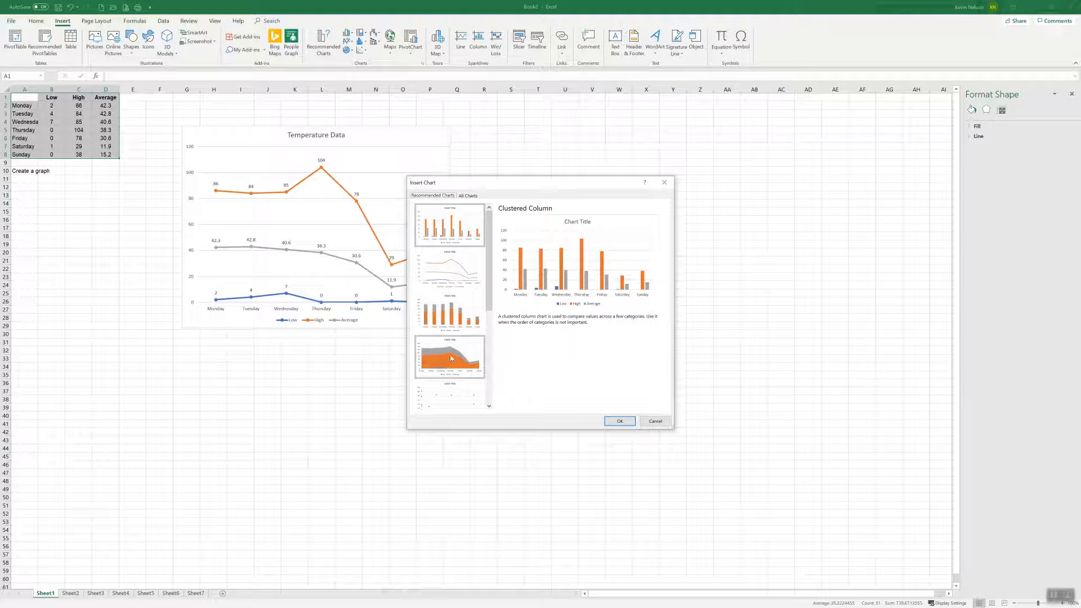
pyautogui.click(655, 421)
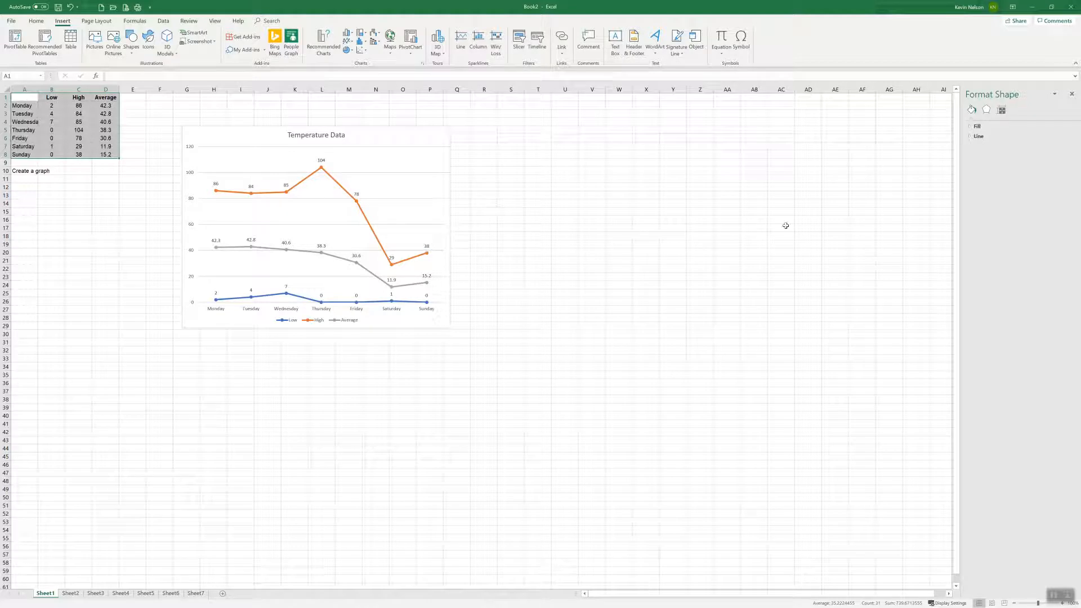
pyautogui.click(1071, 95)
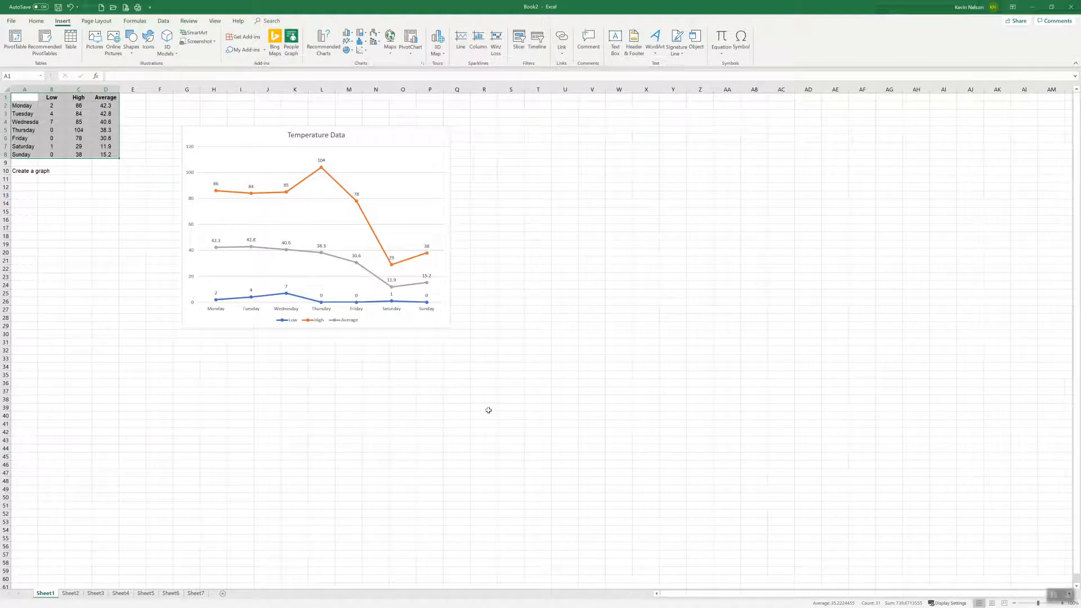
# Switch to Sheet2 and widen column B so the attraction counts fit
pyautogui.click(70, 593)
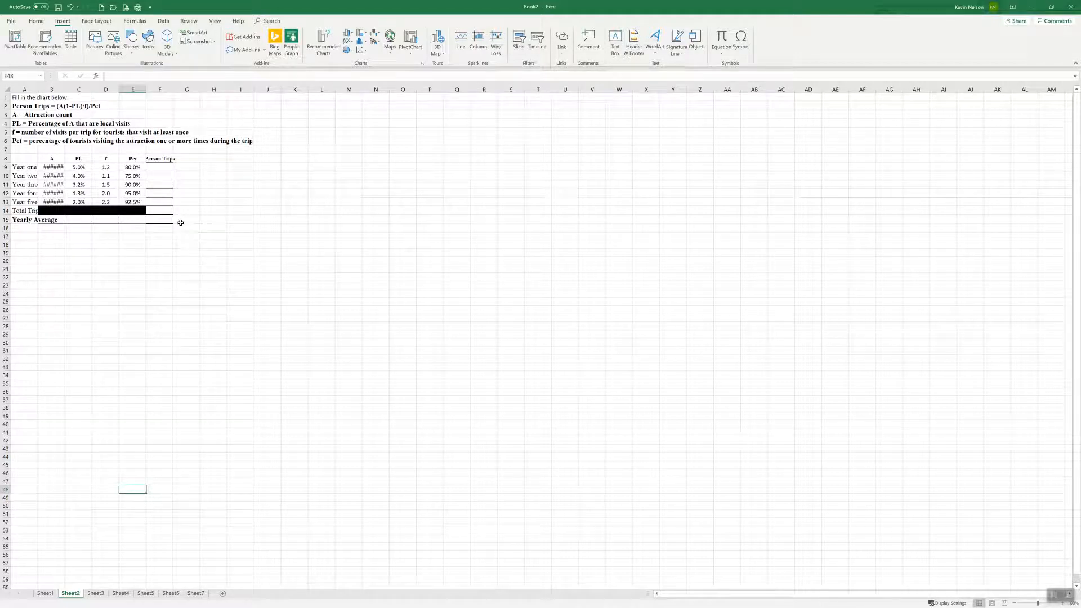
pyautogui.click(55, 193)
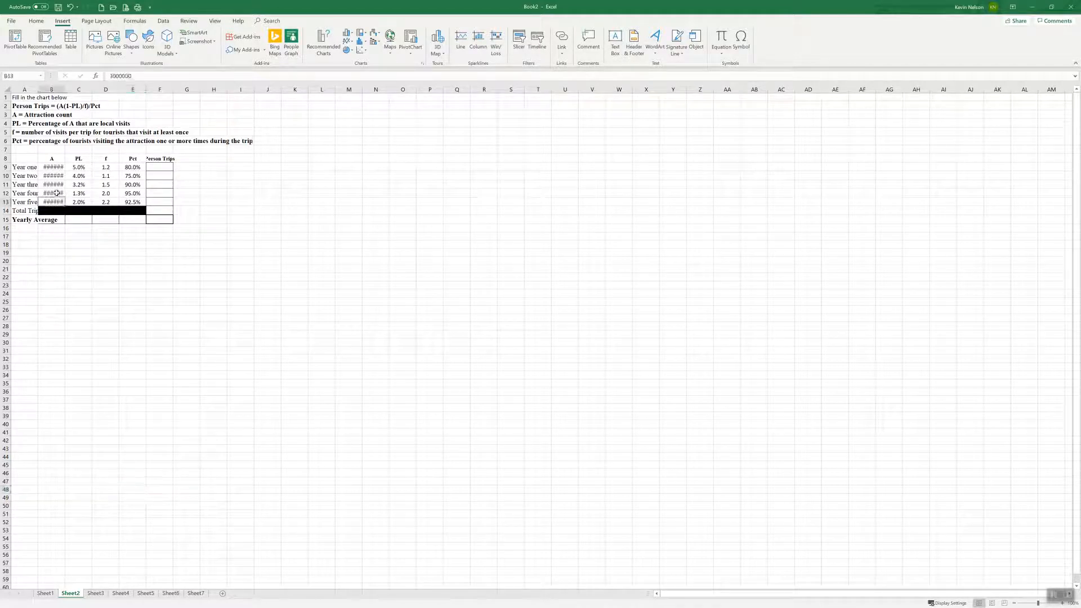
pyautogui.click(56, 167)
pyautogui.click(59, 175)
pyautogui.click(55, 182)
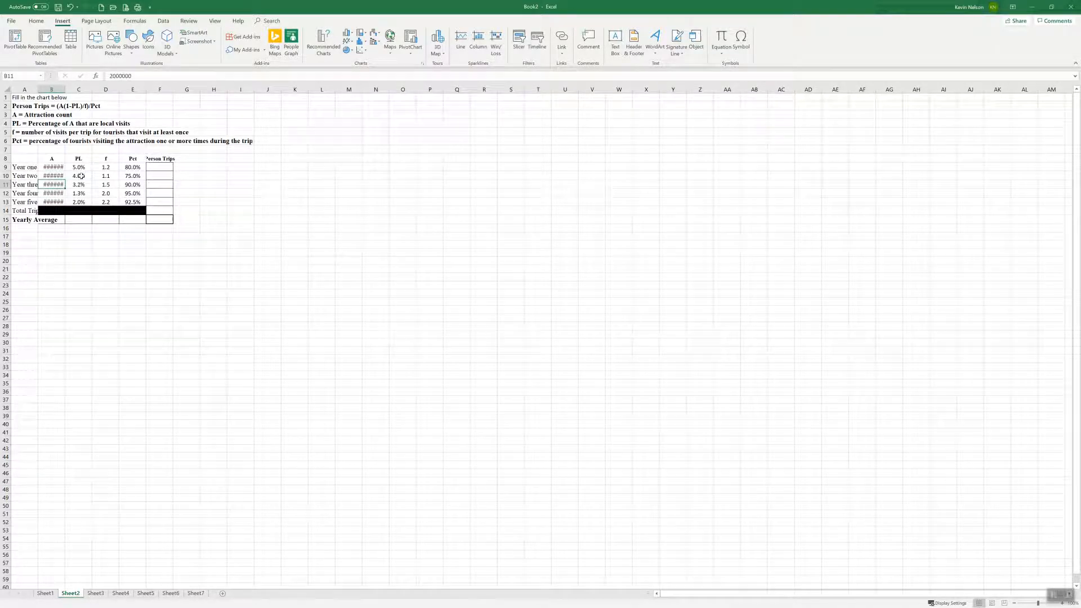
pyautogui.moveTo(64, 90); pyautogui.dragTo(72, 89)
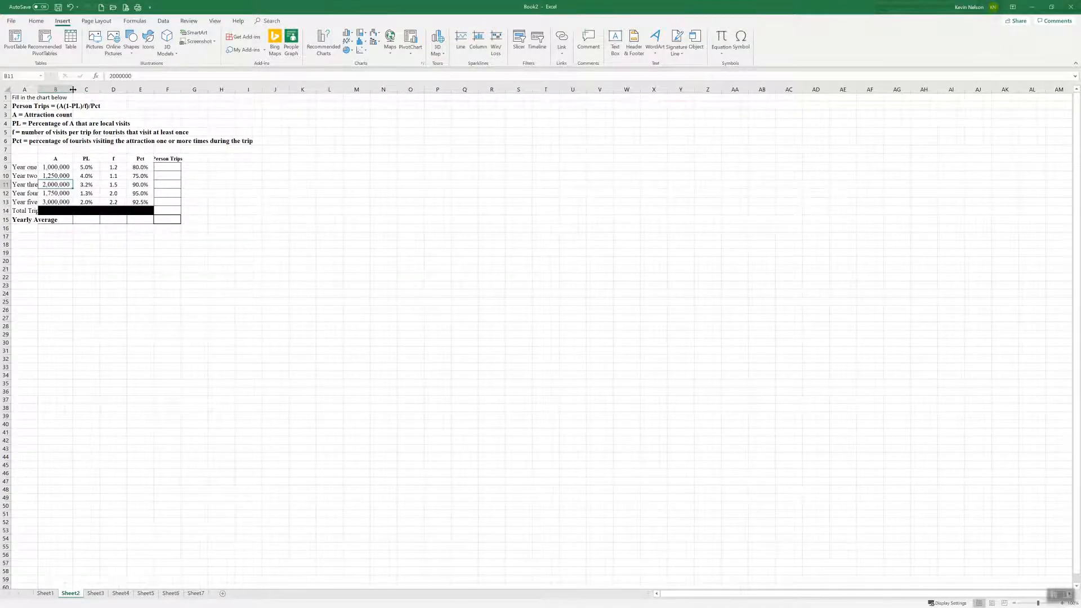
# Resize column A to fit the year and average row labels, and widen column F to fit the Person Trips heading
pyautogui.doubleClick(37, 90)
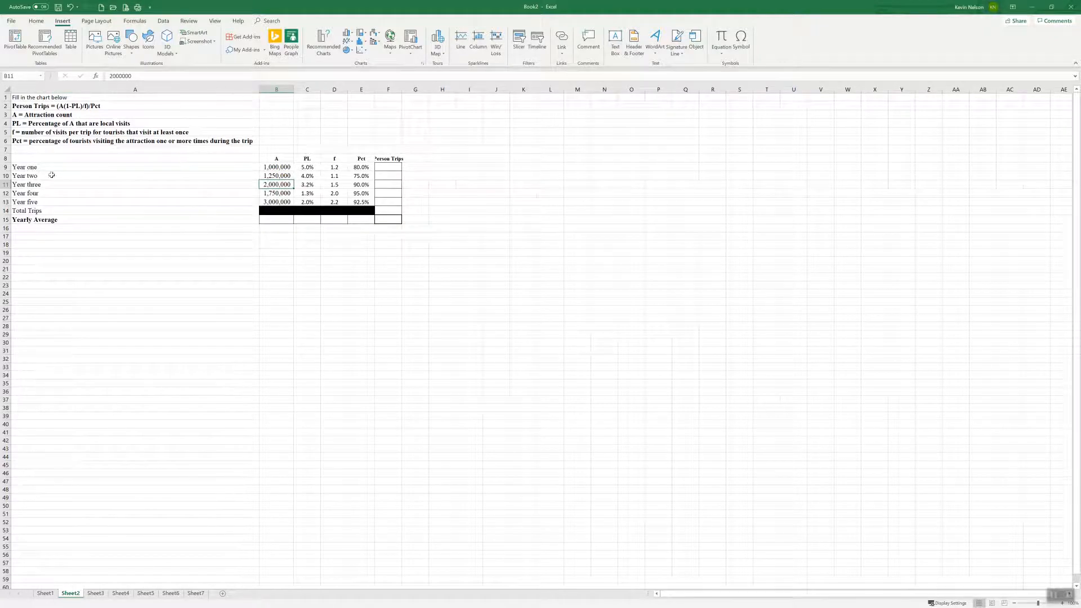
pyautogui.click(251, 140)
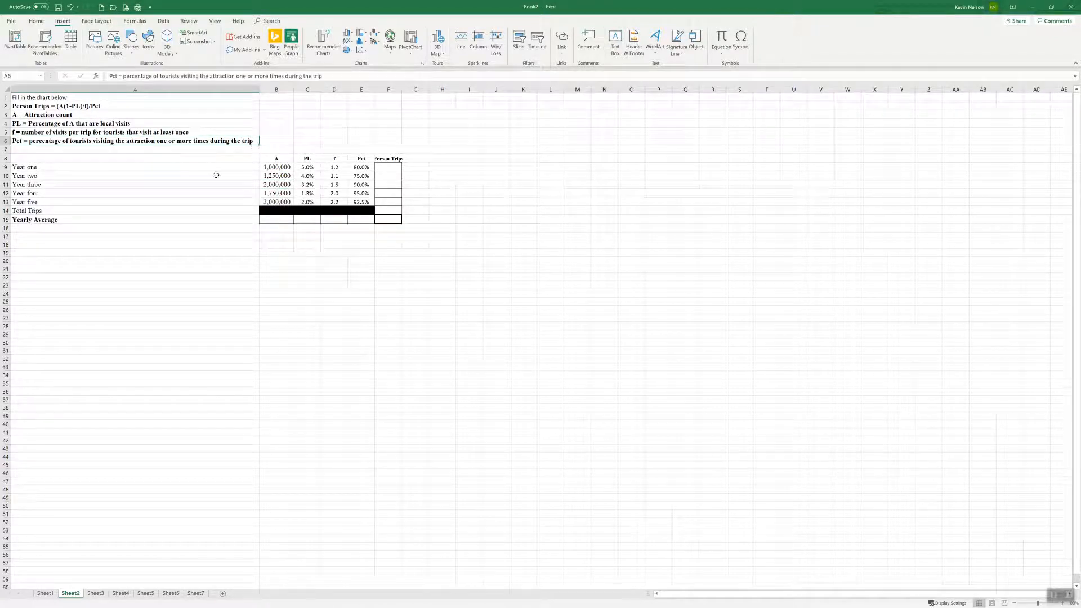
pyautogui.moveTo(256, 89); pyautogui.dragTo(68, 96)
pyautogui.click(254, 140)
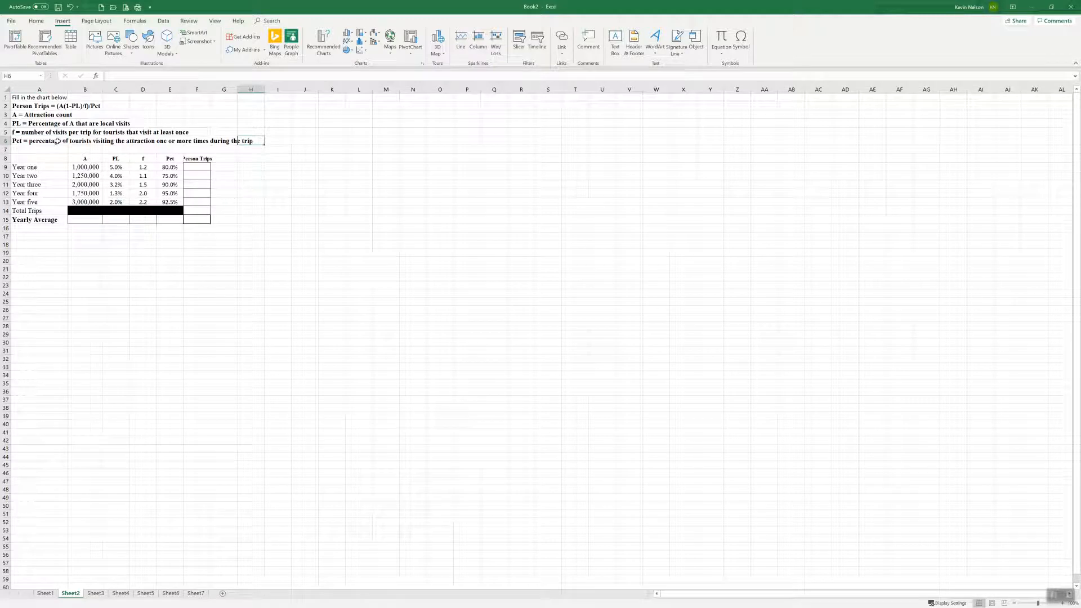
pyautogui.press('Home')
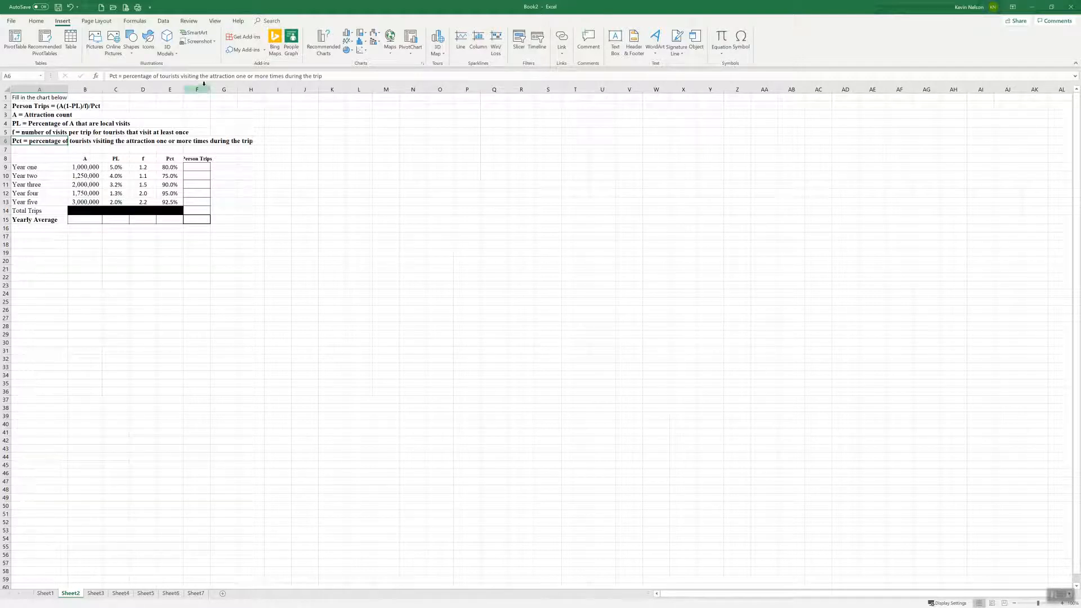
pyautogui.moveTo(210, 90); pyautogui.dragTo(216, 90)
pyautogui.click(199, 167)
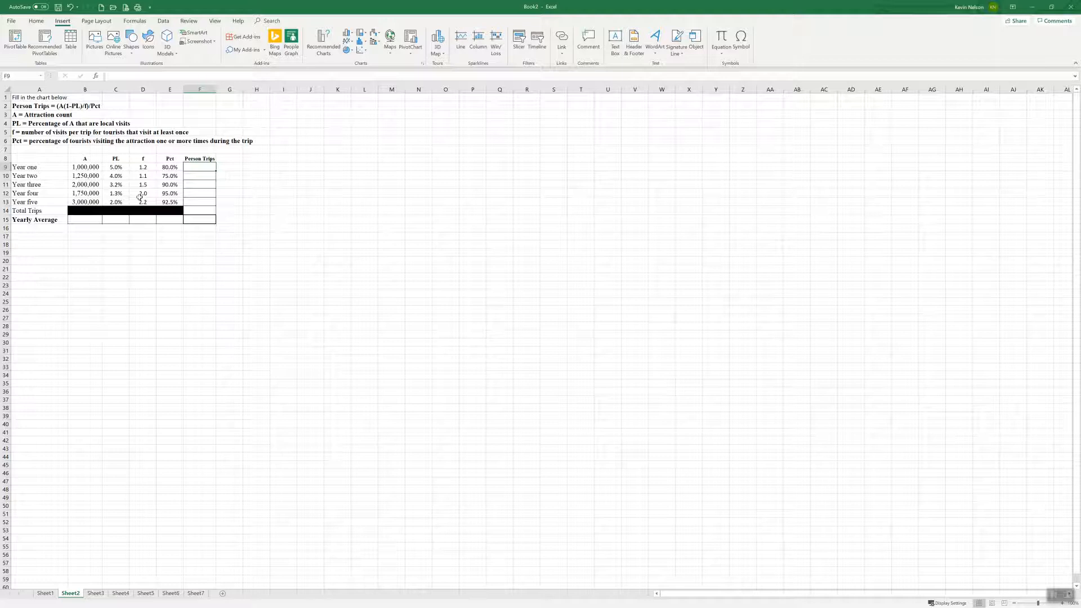
pyautogui.click(63, 106)
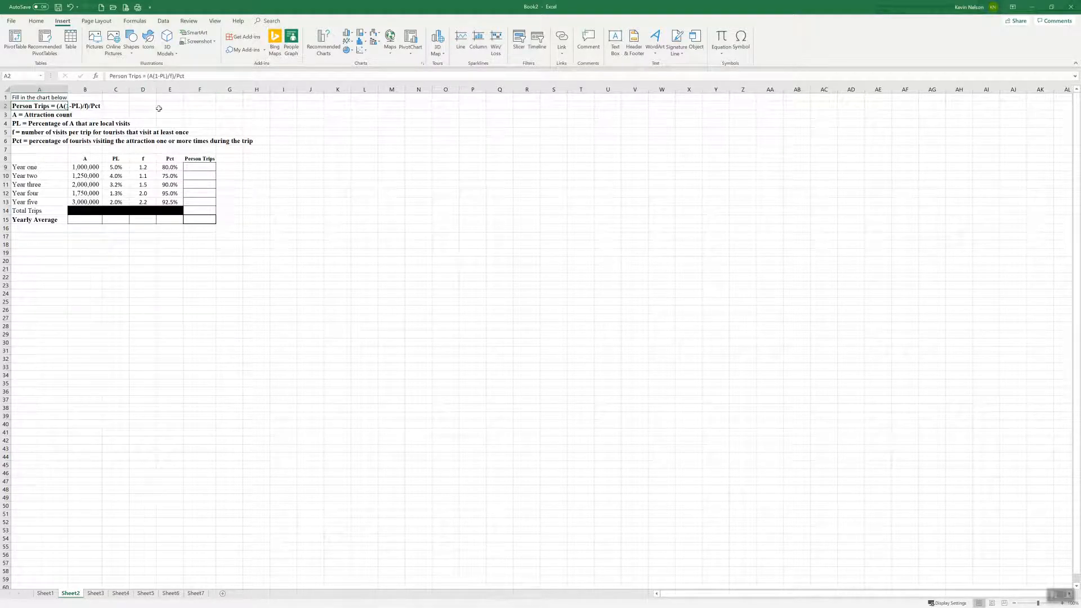
pyautogui.click(160, 107)
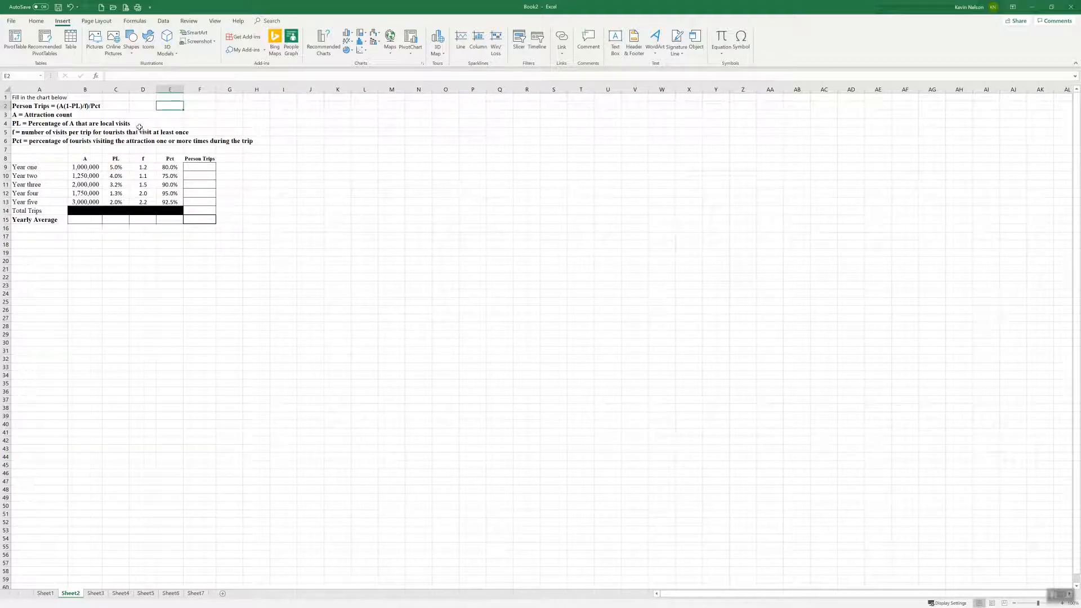
pyautogui.click(203, 166)
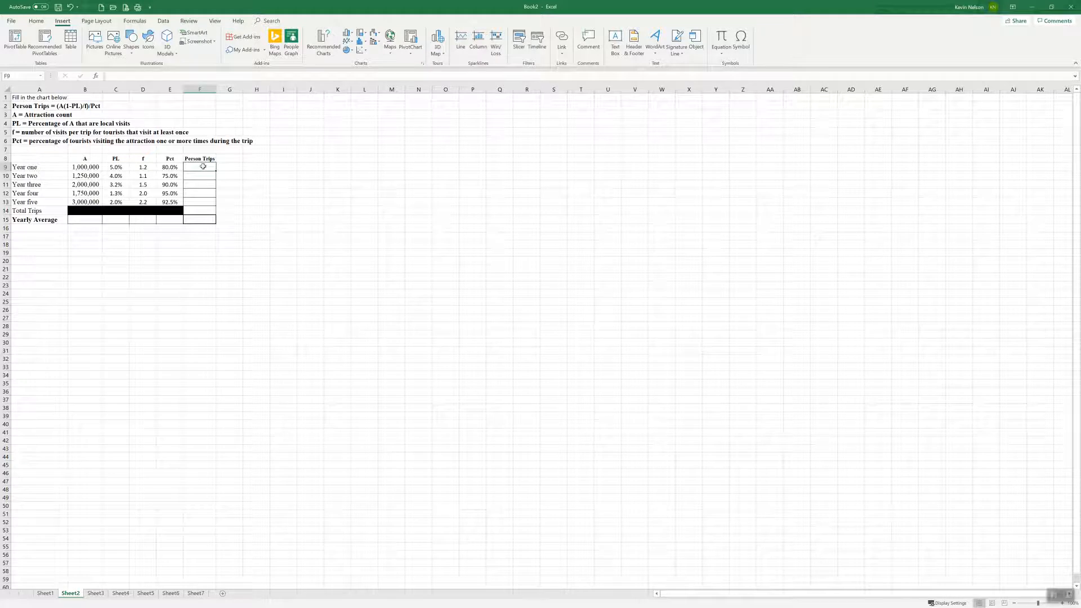
pyautogui.write('=')
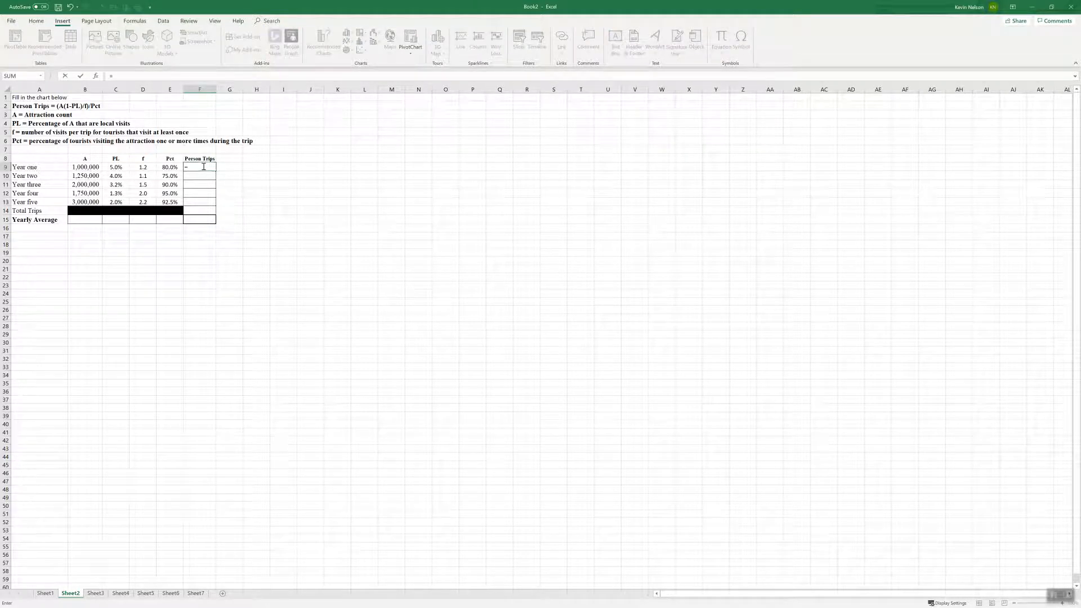
pyautogui.press('Escape')
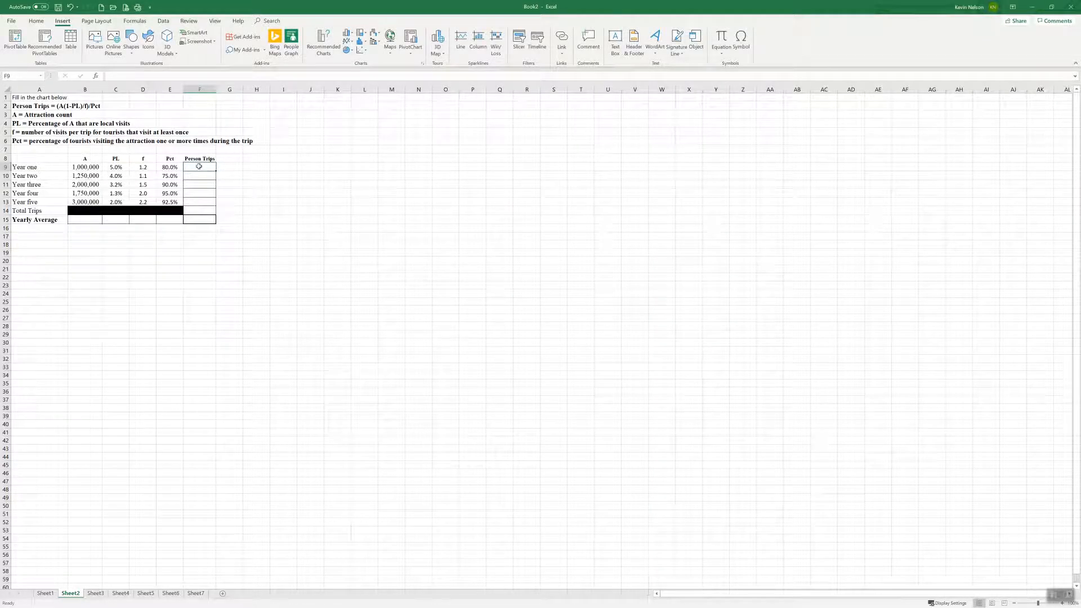
pyautogui.write('=1000000')
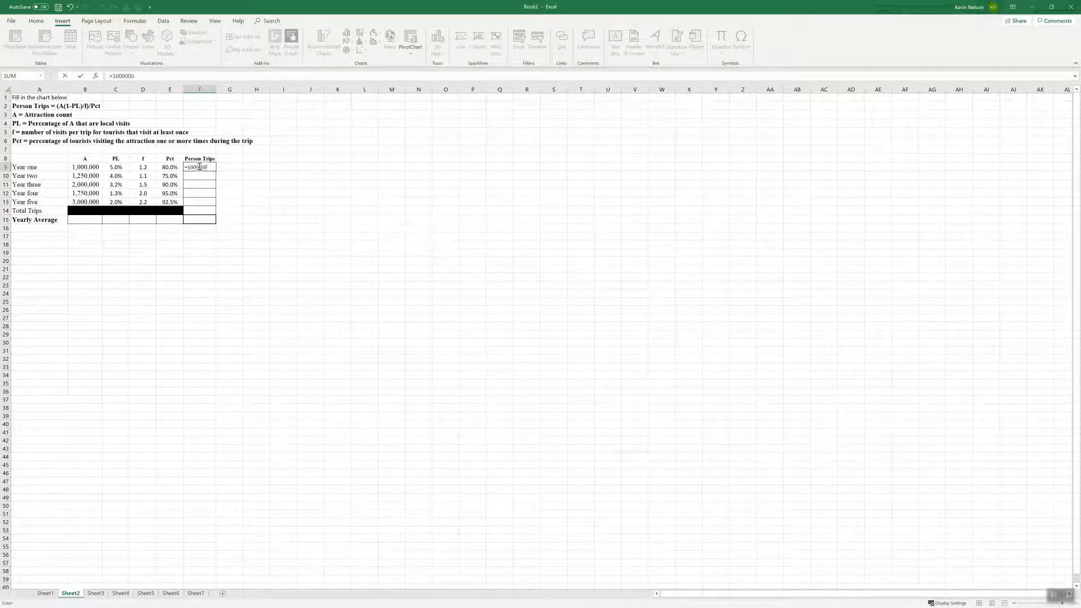
pyautogui.write('*(')
pyautogui.press('BackSpace')
pyautogui.press('BackSpace')
pyautogui.press('BackSpace')
pyautogui.press('BackSpace')
pyautogui.press('BackSpace')
pyautogui.press('BackSpace')
pyautogui.press('BackSpace')
pyautogui.press('BackSpace')
pyautogui.press('BackSpace')
pyautogui.press('Escape')
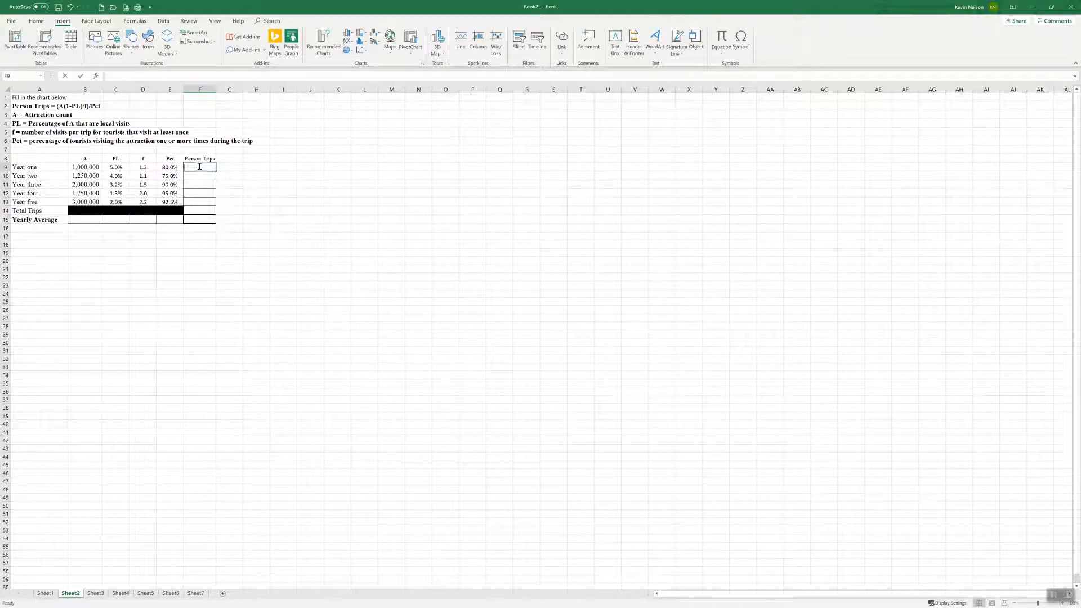
# Enter the year one Person Trips formula =(B9*(1-C9)/D9)/E9 in cell F9
pyautogui.write('=')
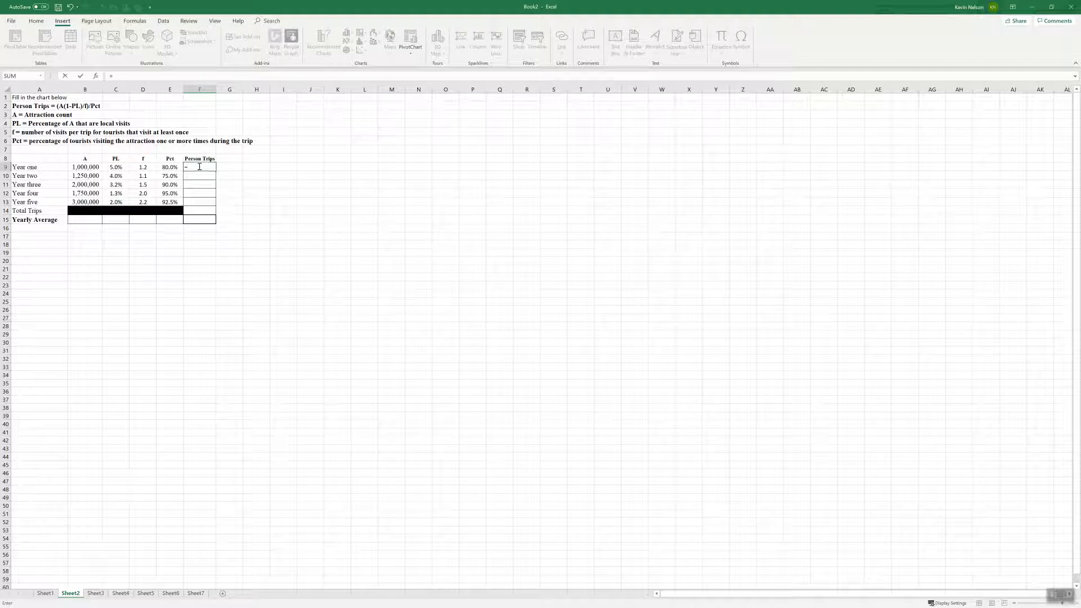
pyautogui.write('(')
pyautogui.click(84, 168)
pyautogui.write('*(1-')
pyautogui.click(125, 167)
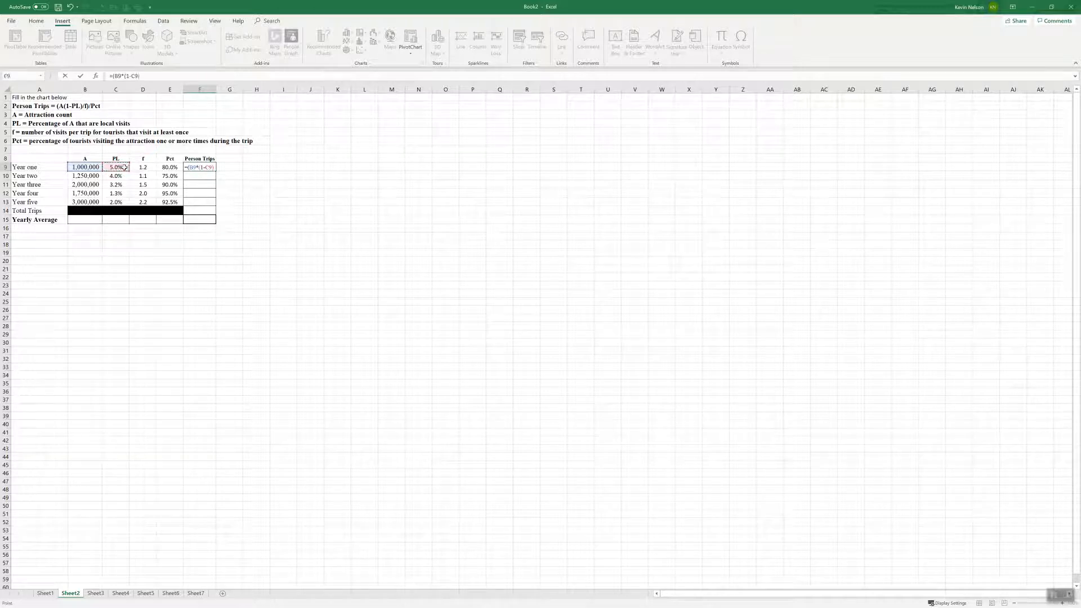
pyautogui.click(144, 168)
pyautogui.write(')/')
pyautogui.click(169, 167)
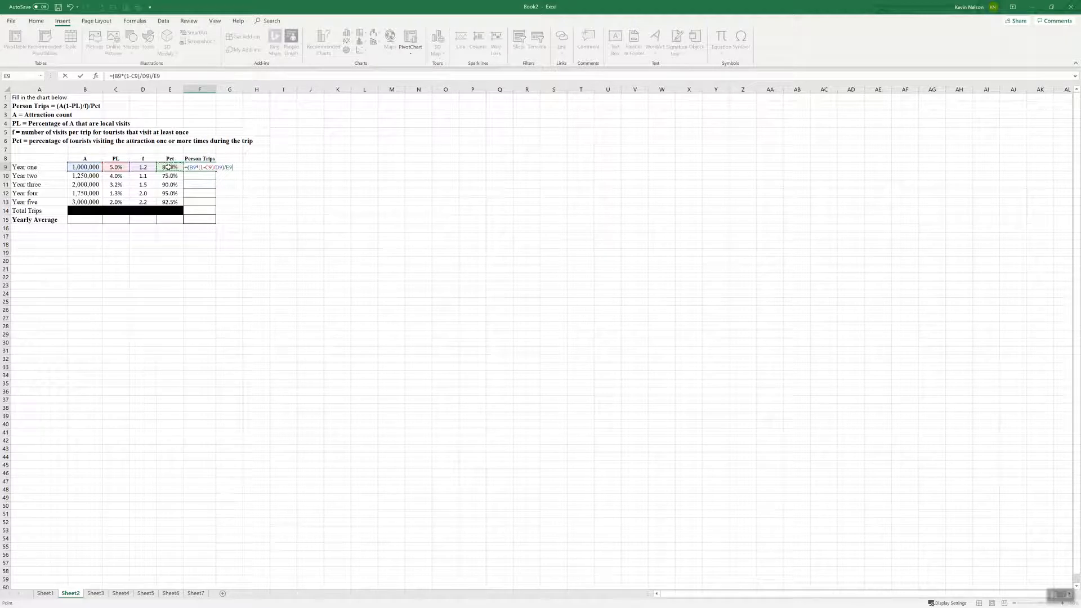
pyautogui.press('Return')
pyautogui.click(198, 167)
pyautogui.doubleClick(204, 167)
pyautogui.press('Return')
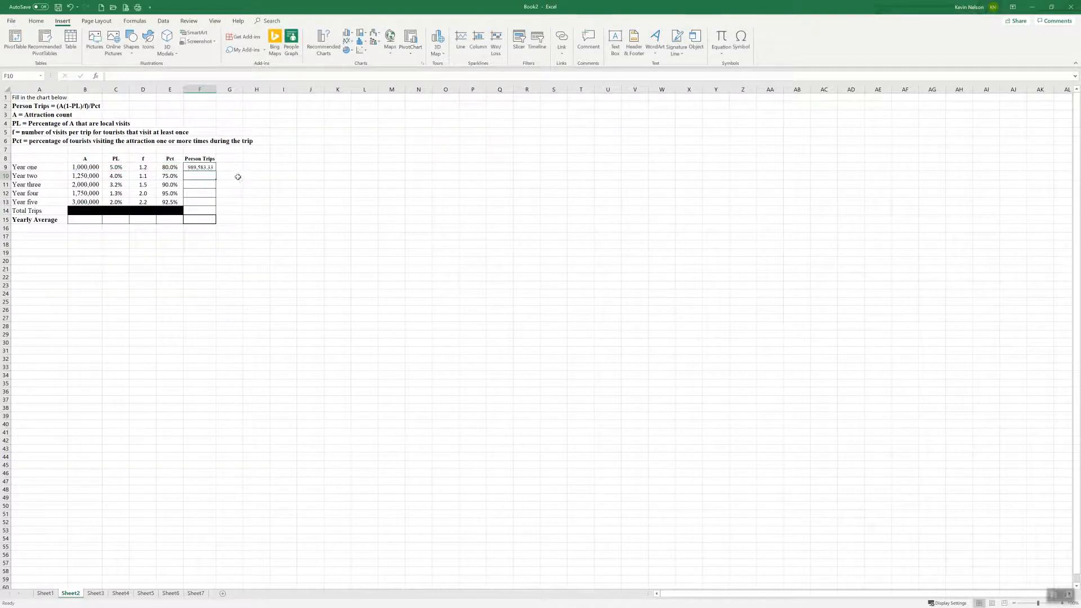
# Fill the Person Trips formula from F9 down to F13 and autofit column F to the results
pyautogui.press('Up')
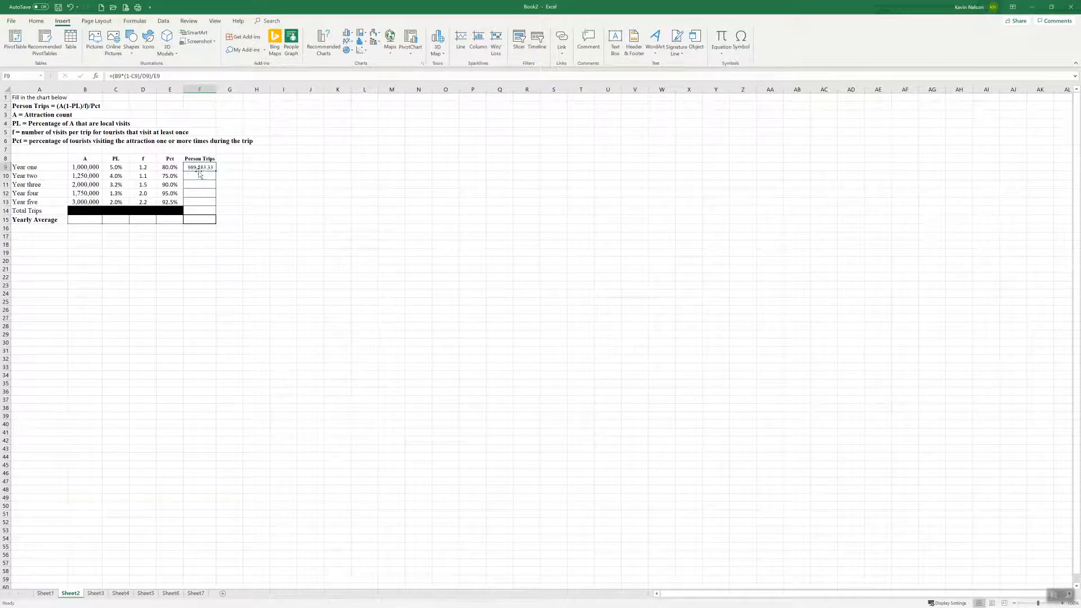
pyautogui.moveTo(199, 174)
pyautogui.mouseDown()
pyautogui.moveTo(201, 195)
pyautogui.moveTo(201, 167)
pyautogui.mouseUp()
pyautogui.moveTo(217, 172); pyautogui.dragTo(212, 202)
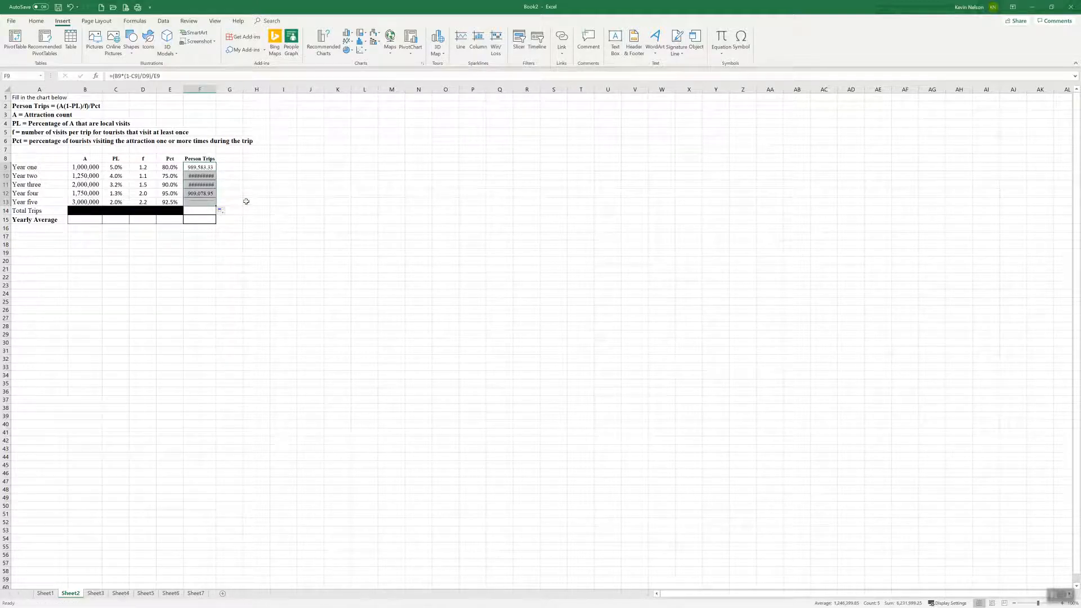
pyautogui.doubleClick(216, 88)
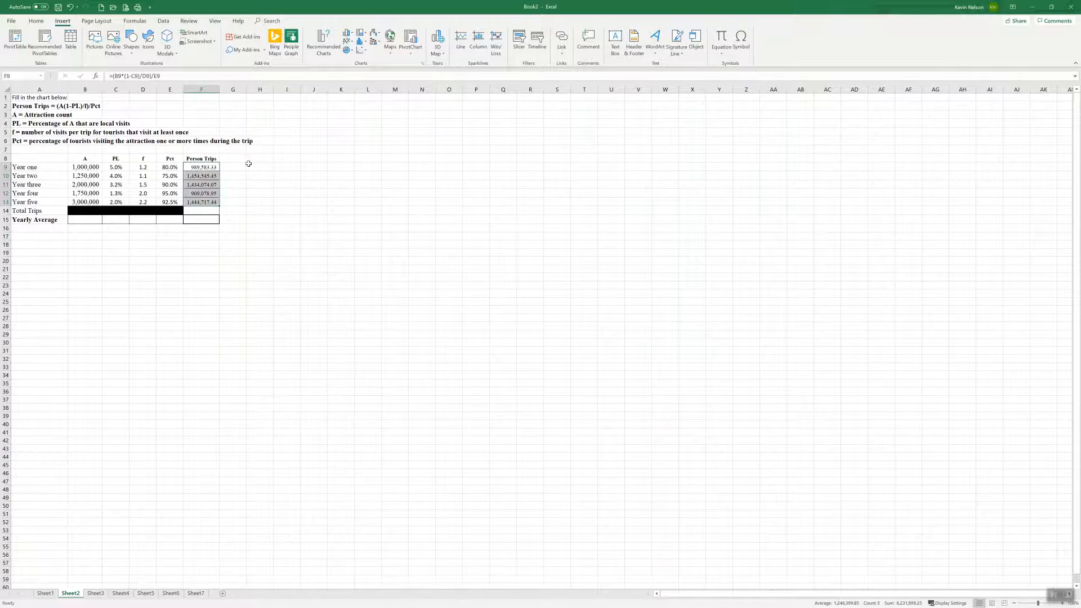
# Check the Person Trips formulas in F9:F13 against the input values of their own rows
pyautogui.click(205, 167)
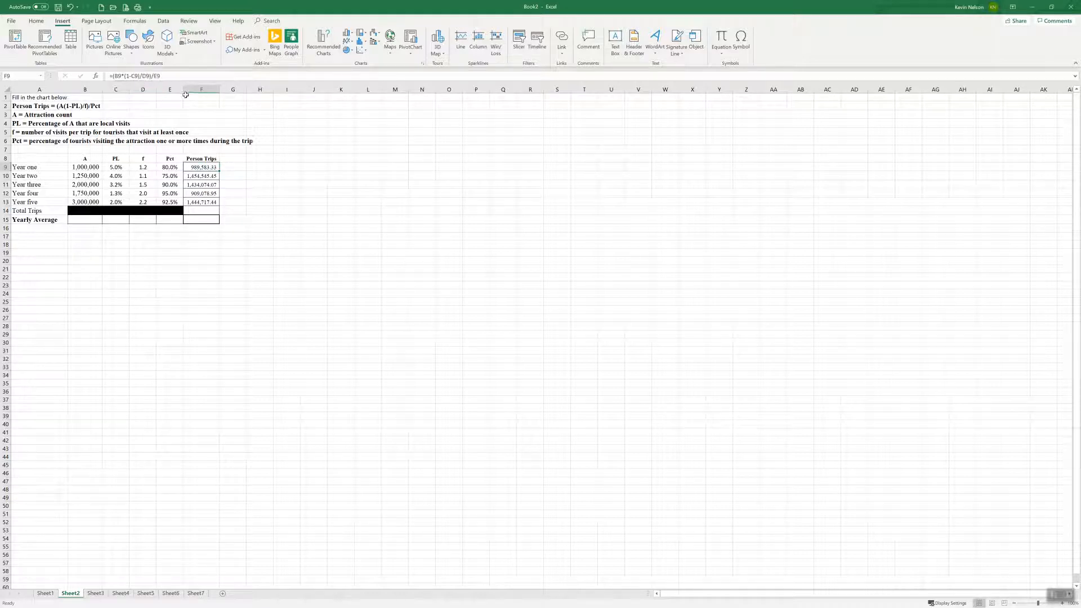
pyautogui.press('Down')
pyautogui.press('Down')
pyautogui.press('Down')
pyautogui.press('Down')
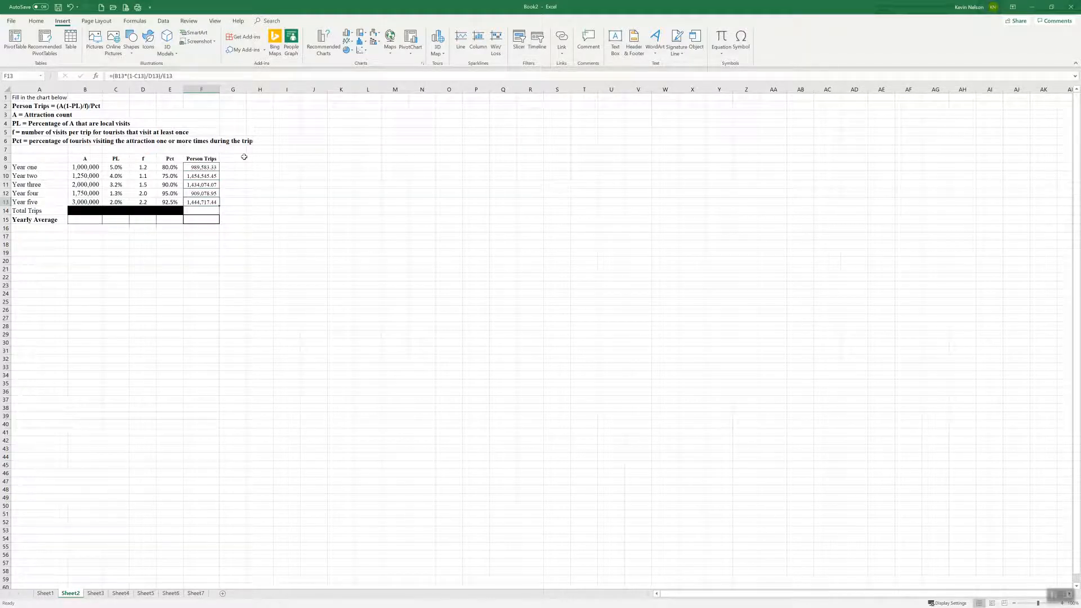
pyautogui.click(204, 175)
pyautogui.click(212, 169)
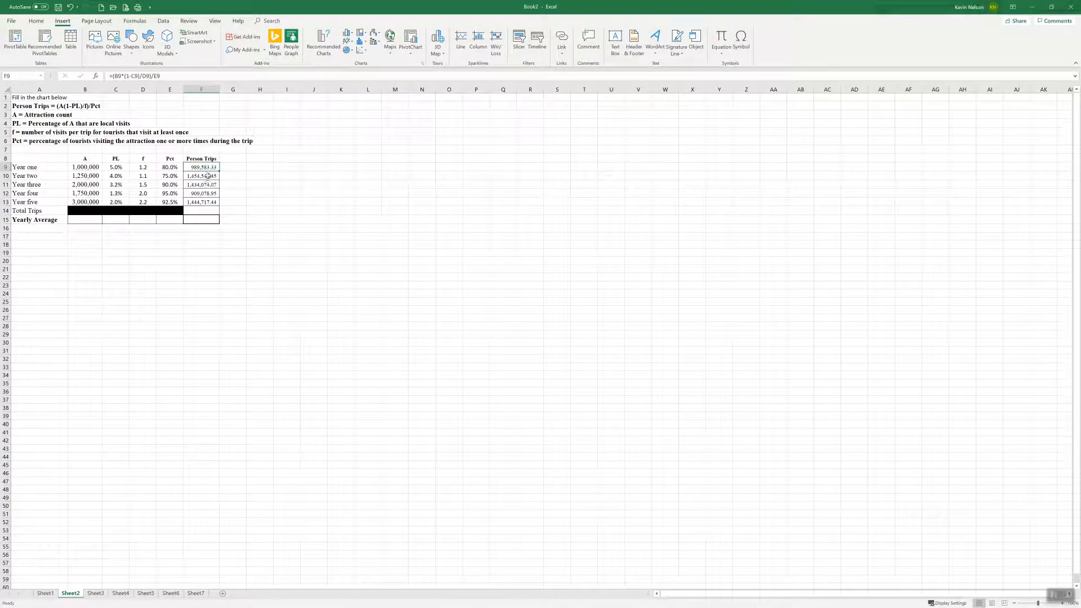
pyautogui.click(210, 176)
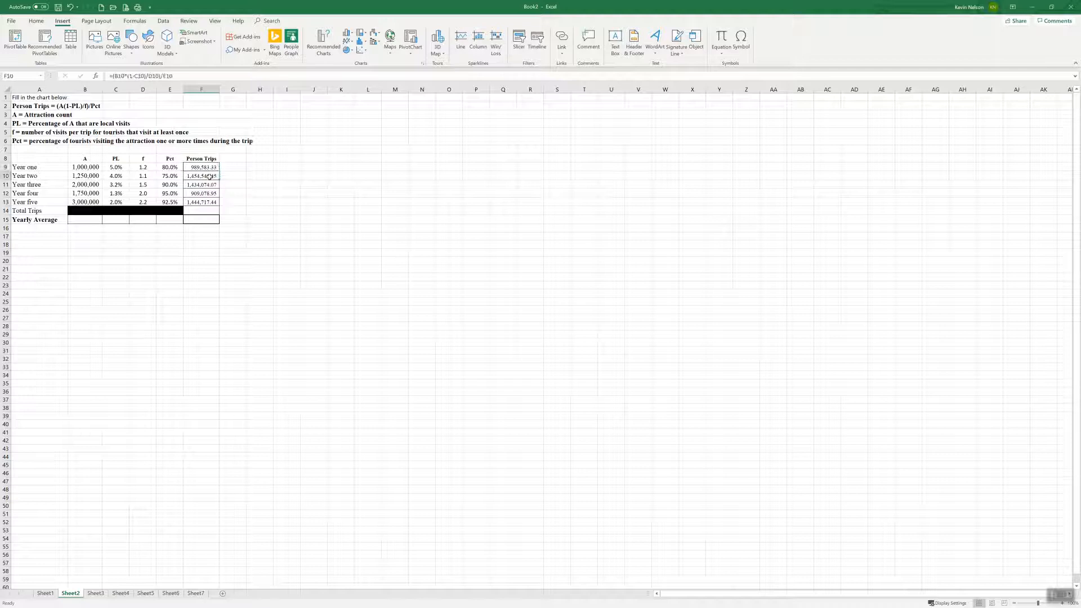
pyautogui.moveTo(91, 175); pyautogui.dragTo(170, 176)
pyautogui.click(194, 175)
pyautogui.moveTo(90, 167); pyautogui.dragTo(168, 167)
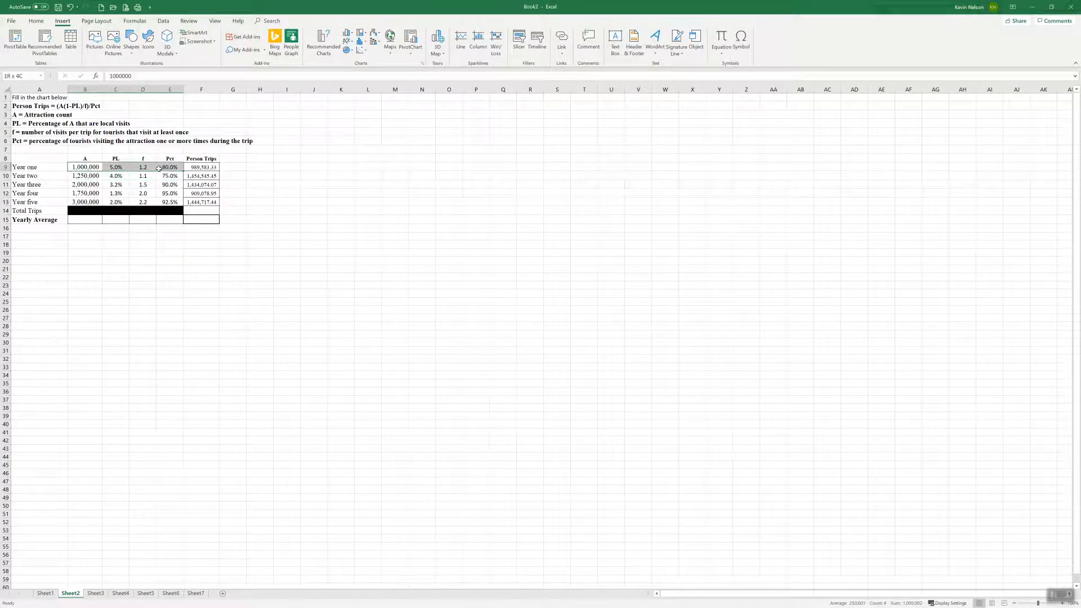
pyautogui.click(201, 167)
pyautogui.click(207, 179)
pyautogui.click(208, 184)
pyautogui.click(207, 193)
pyautogui.click(207, 203)
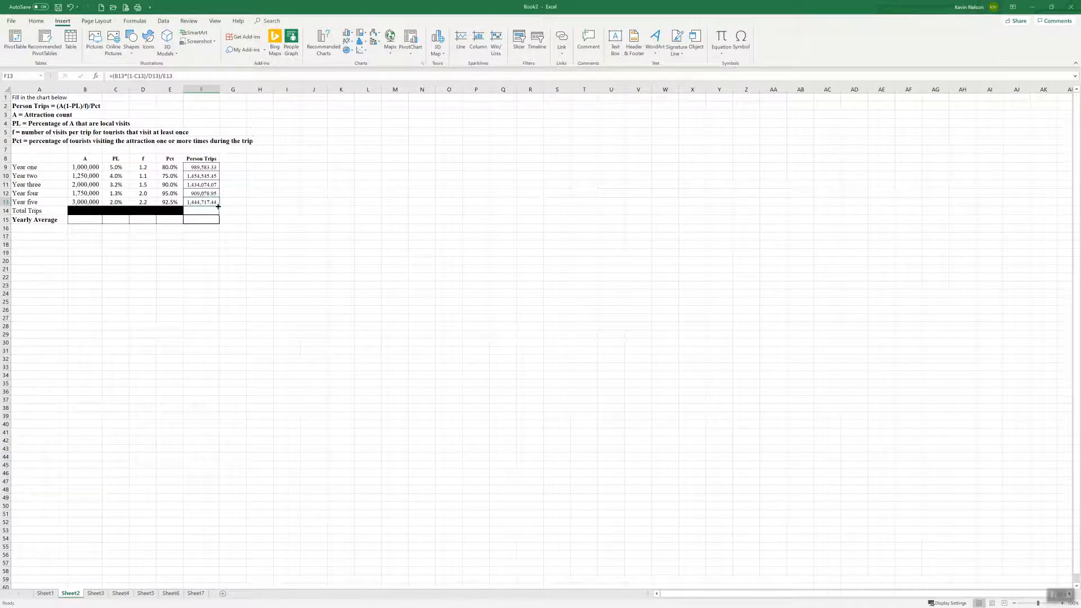
# Calculate the yearly average in B15 with =AVERAGE(B9:B13) and fill it across to F15
pyautogui.click(88, 219)
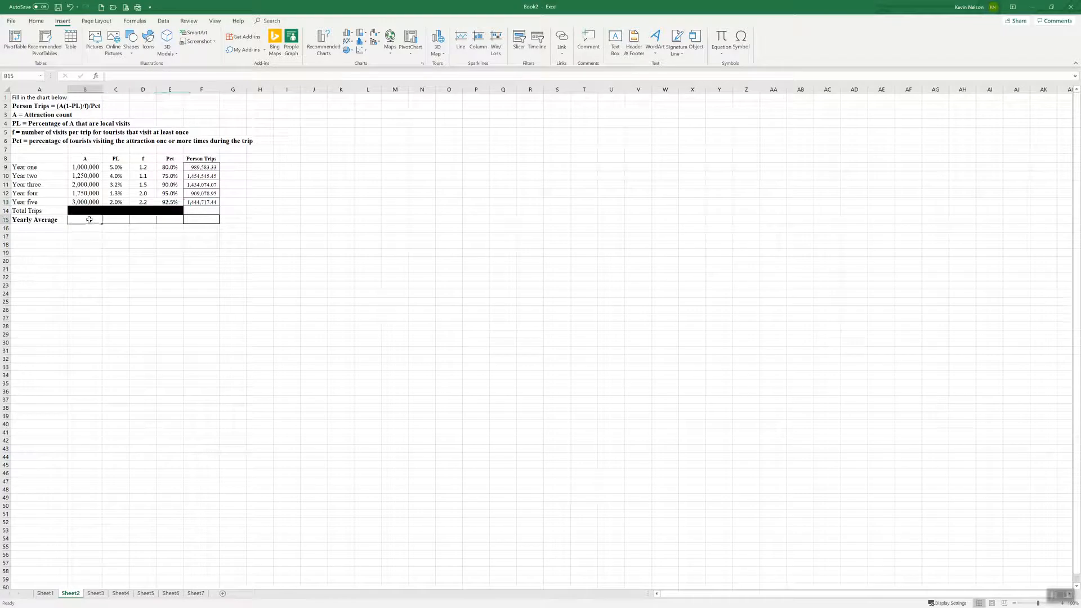
pyautogui.write('=average(')
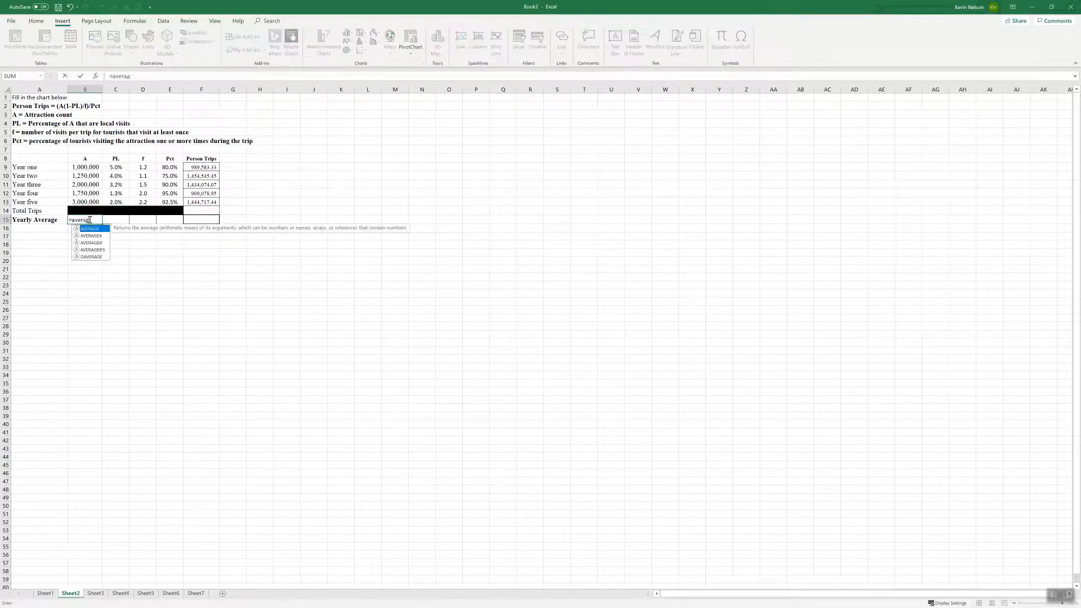
pyautogui.moveTo(85, 168); pyautogui.dragTo(220, 224)
pyautogui.hotkey('ctrl', 'Return')
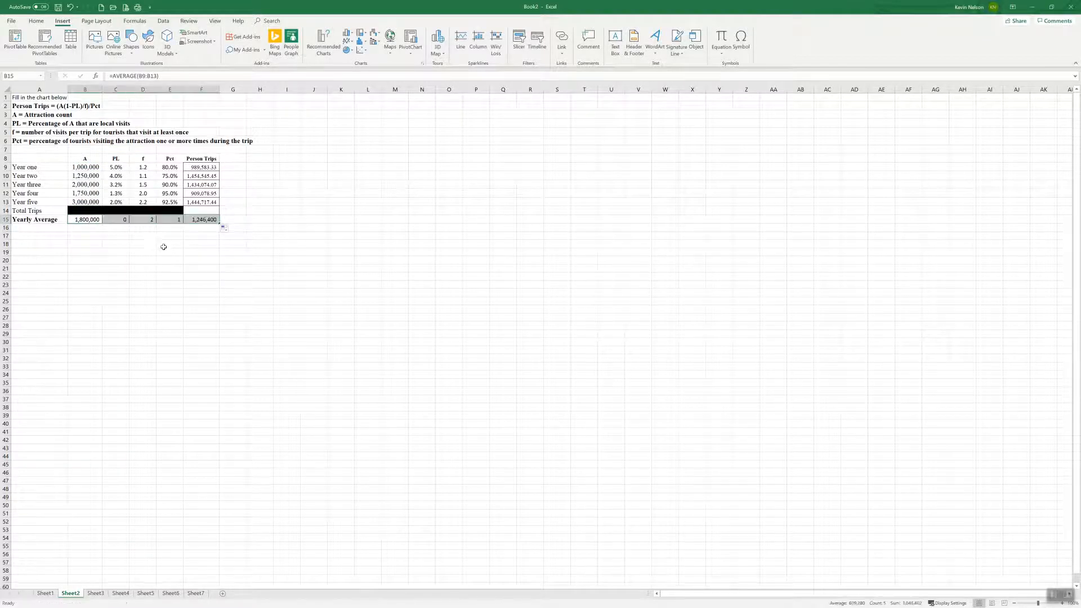
# Format the PL average in C15 as a percentage with one decimal place
pyautogui.click(120, 220)
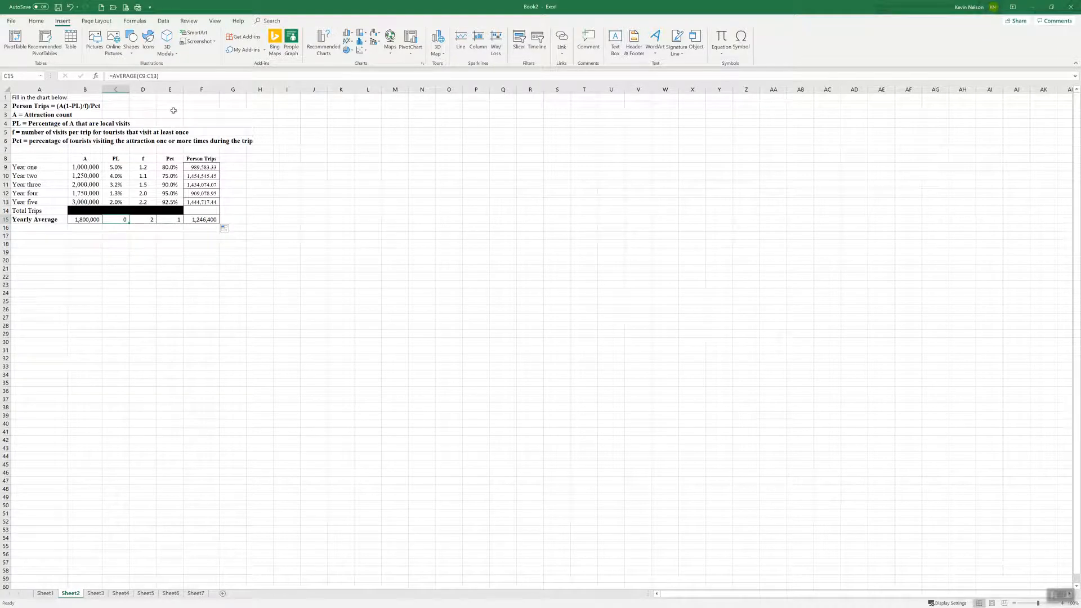
pyautogui.click(36, 21)
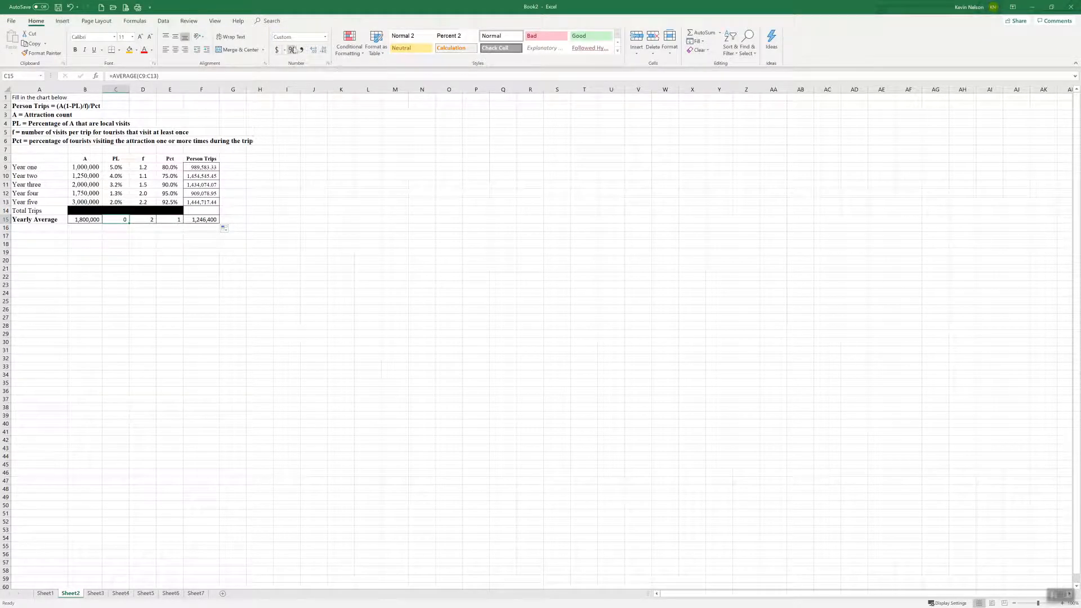
pyautogui.click(291, 49)
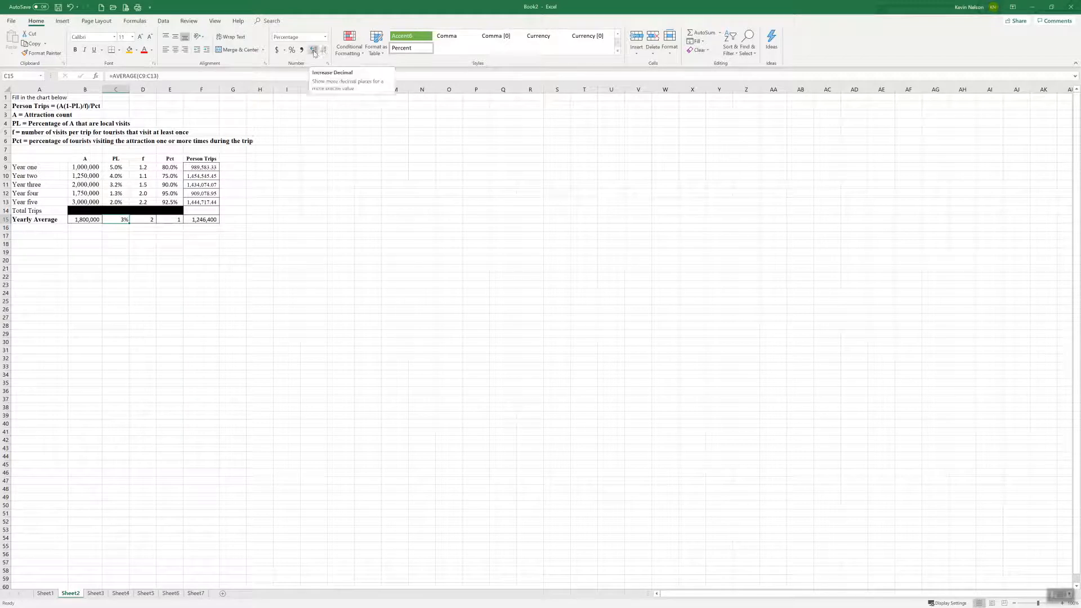
pyautogui.click(314, 52)
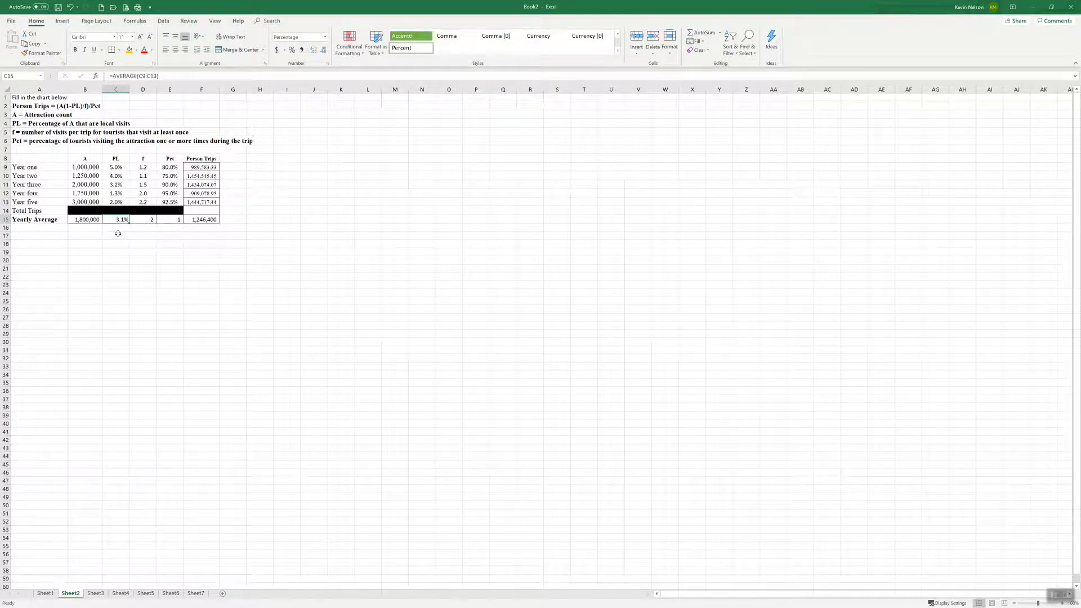
# Copy the percentage formatting of C15 to the Pct average in E15
pyautogui.click(168, 220)
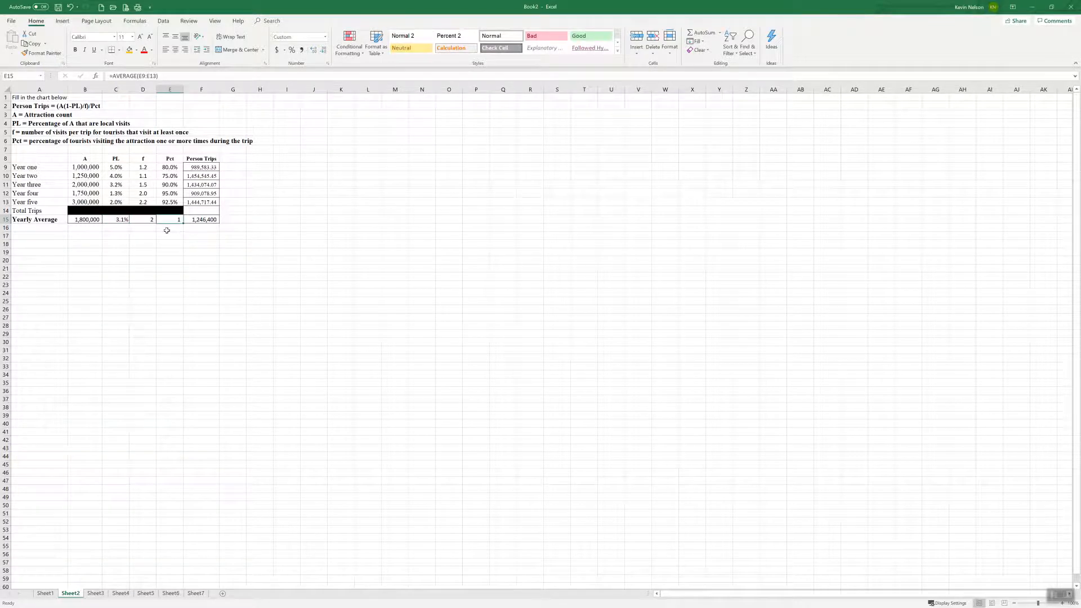
pyautogui.click(119, 221)
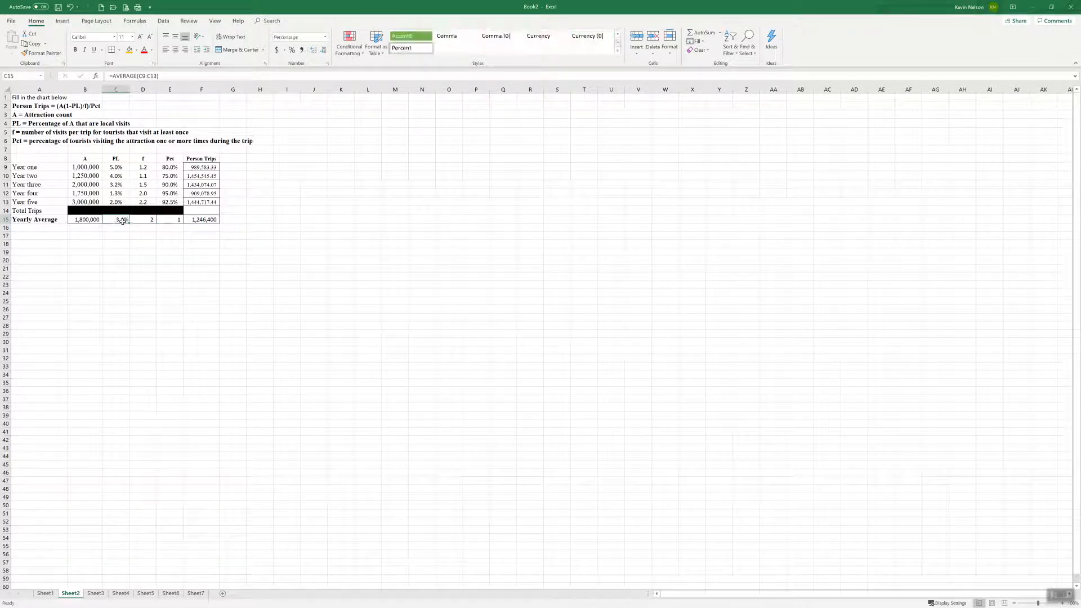
pyautogui.click(41, 53)
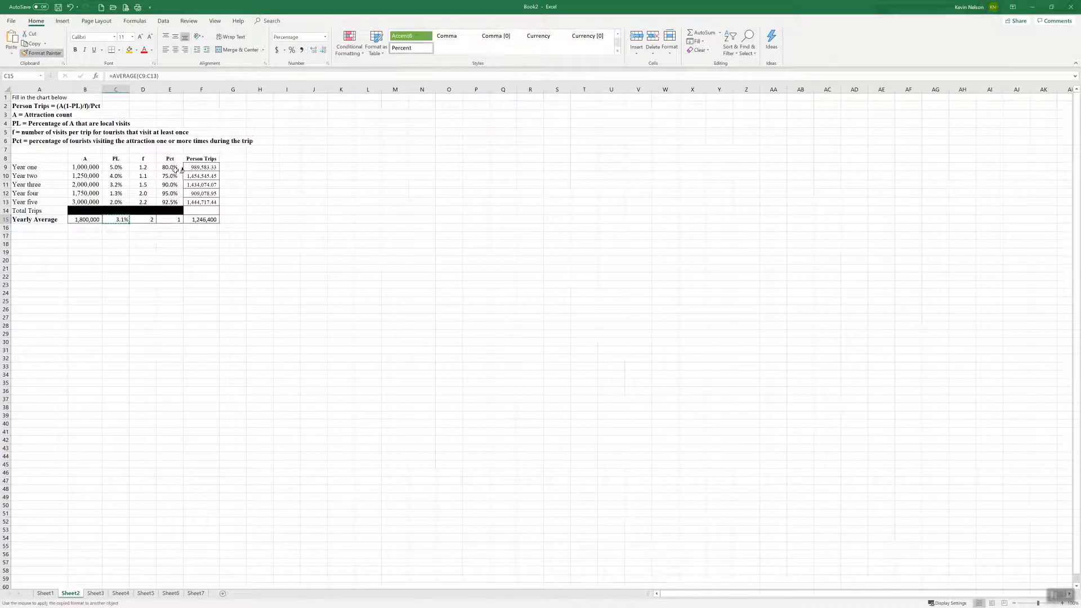
pyautogui.click(166, 219)
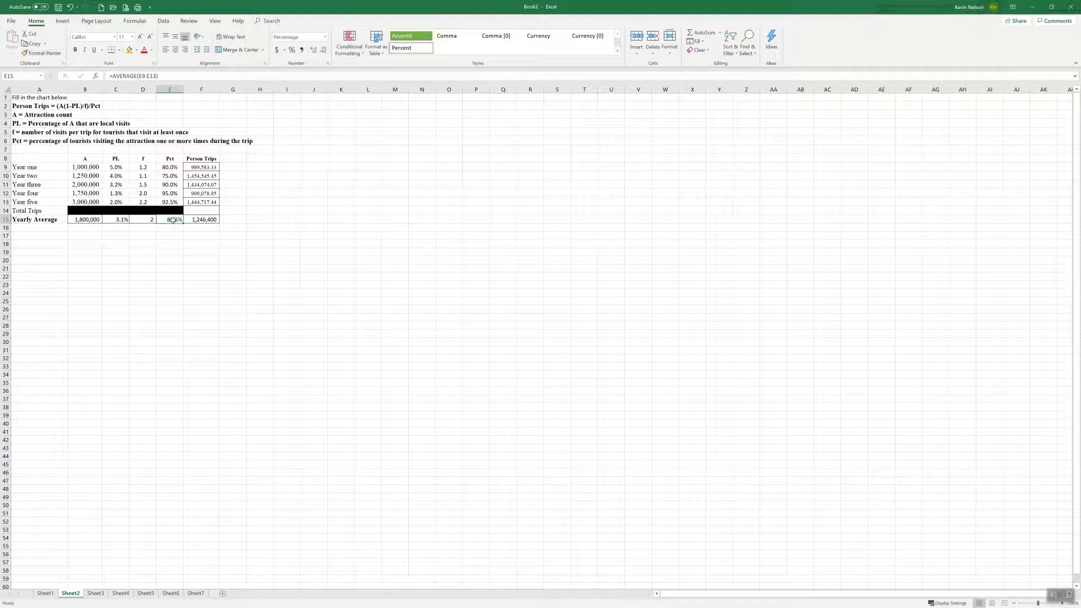
# Show the average of f in D15 with two decimal places
pyautogui.click(145, 220)
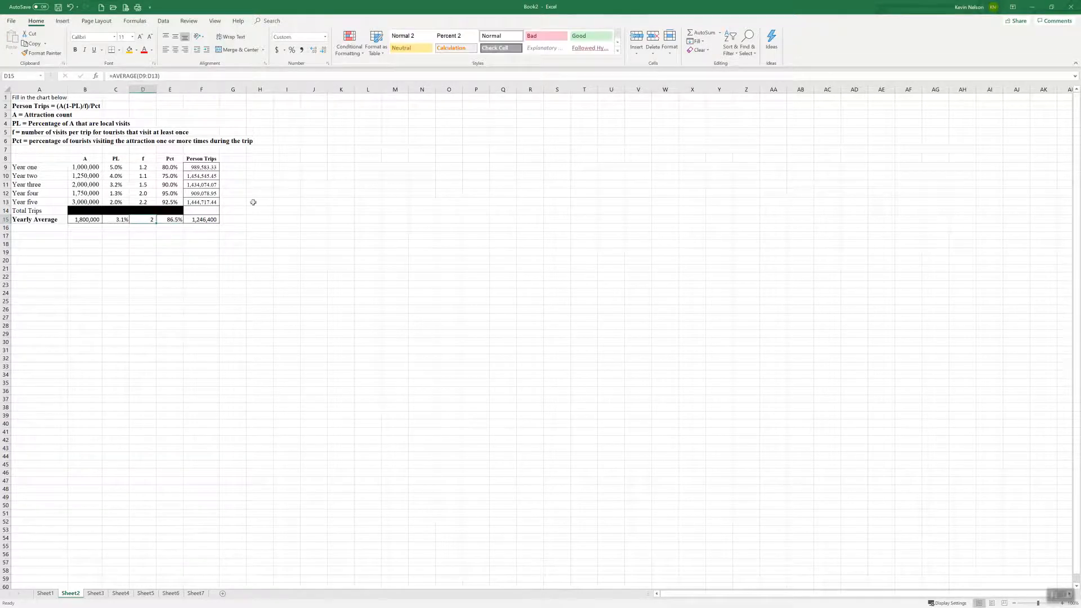
pyautogui.click(312, 52)
pyautogui.click(313, 50)
pyautogui.click(313, 50)
pyautogui.click(313, 51)
pyautogui.click(313, 50)
pyautogui.click(324, 51)
pyautogui.click(301, 51)
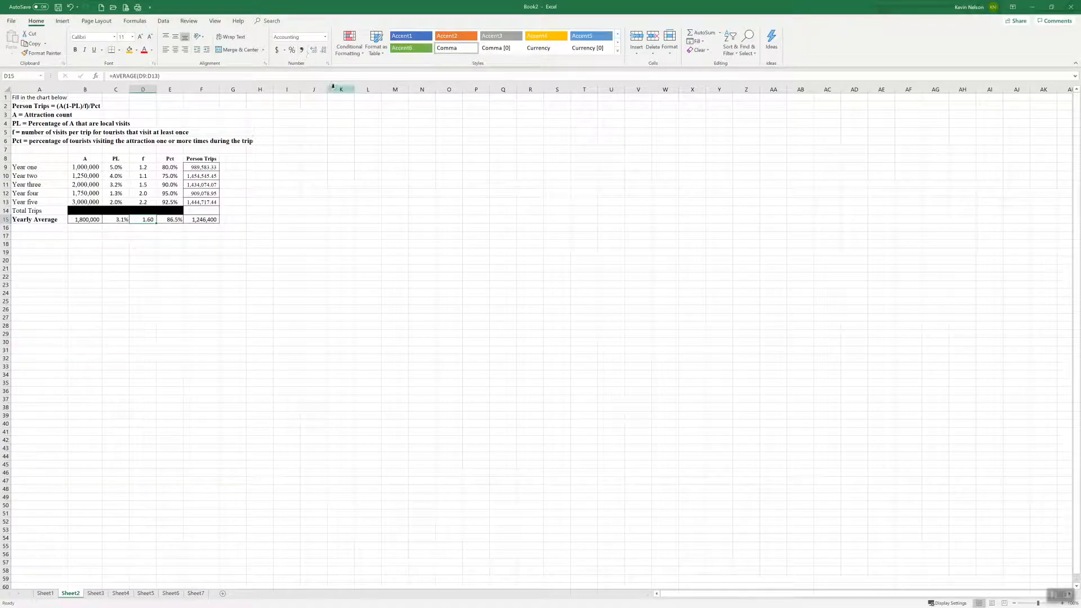
pyautogui.hotkey('ctrl', 'z')
pyautogui.click(323, 51)
pyautogui.click(314, 50)
# Adjust the Pct average in E15 to show two decimal places
pyautogui.click(171, 219)
pyautogui.click(314, 50)
pyautogui.click(314, 51)
pyautogui.click(314, 52)
pyautogui.click(323, 51)
pyautogui.click(324, 51)
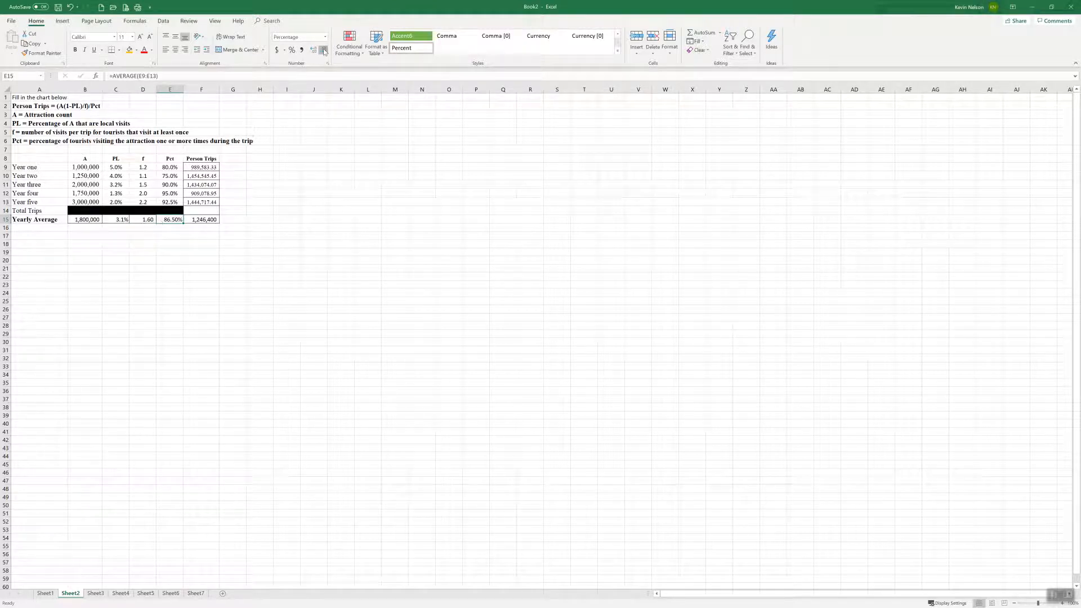
# Show the Pct average in E15 with one decimal place
pyautogui.click(324, 51)
pyautogui.click(209, 169)
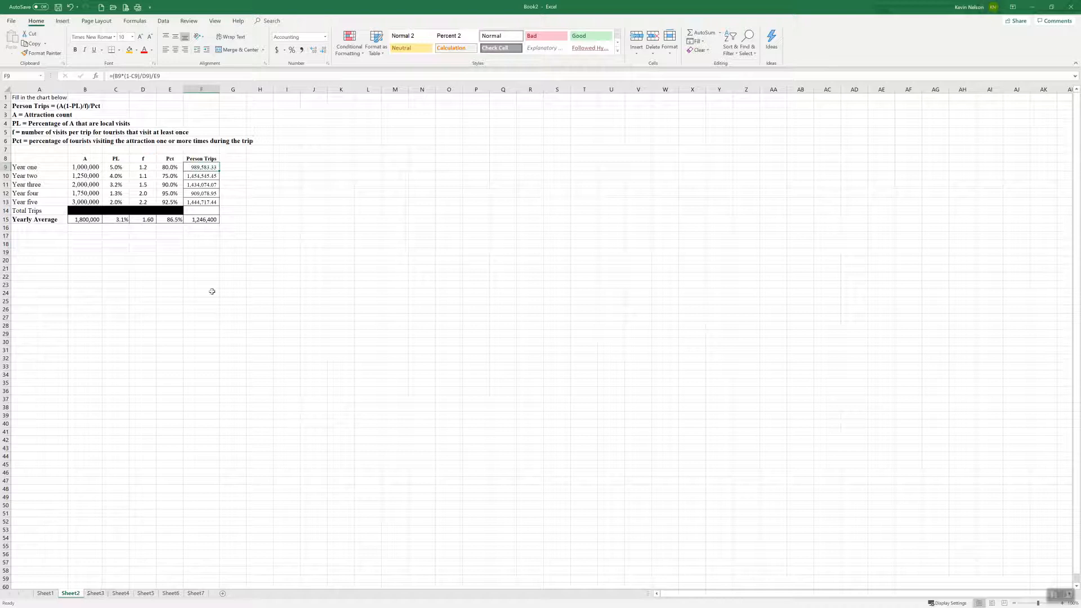
pyautogui.click(196, 176)
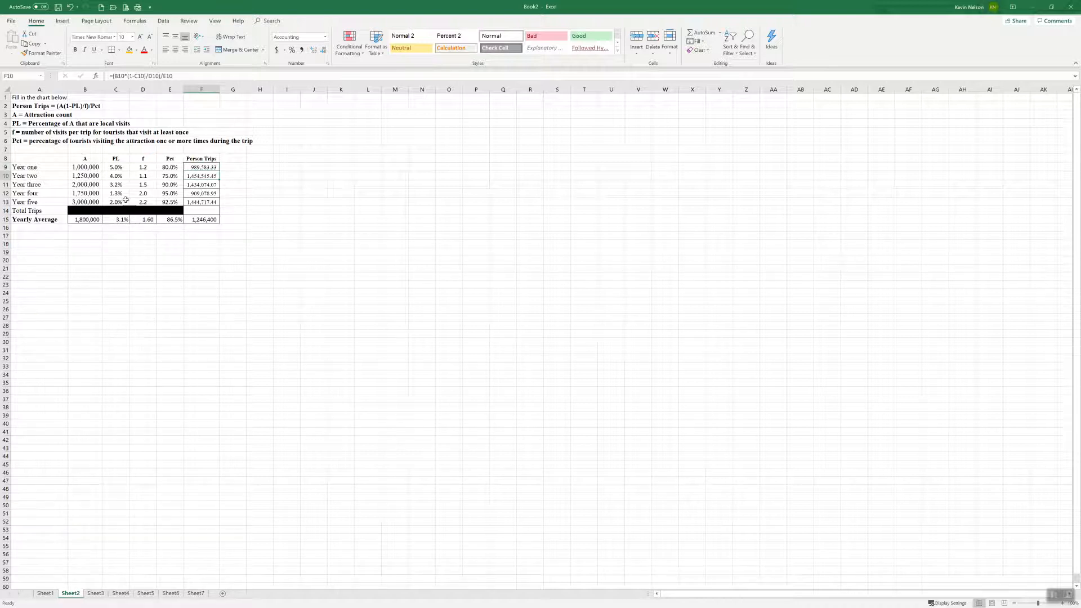
# Open Sheet3 and fit the widths of columns A through Z to their contents
pyautogui.click(94, 595)
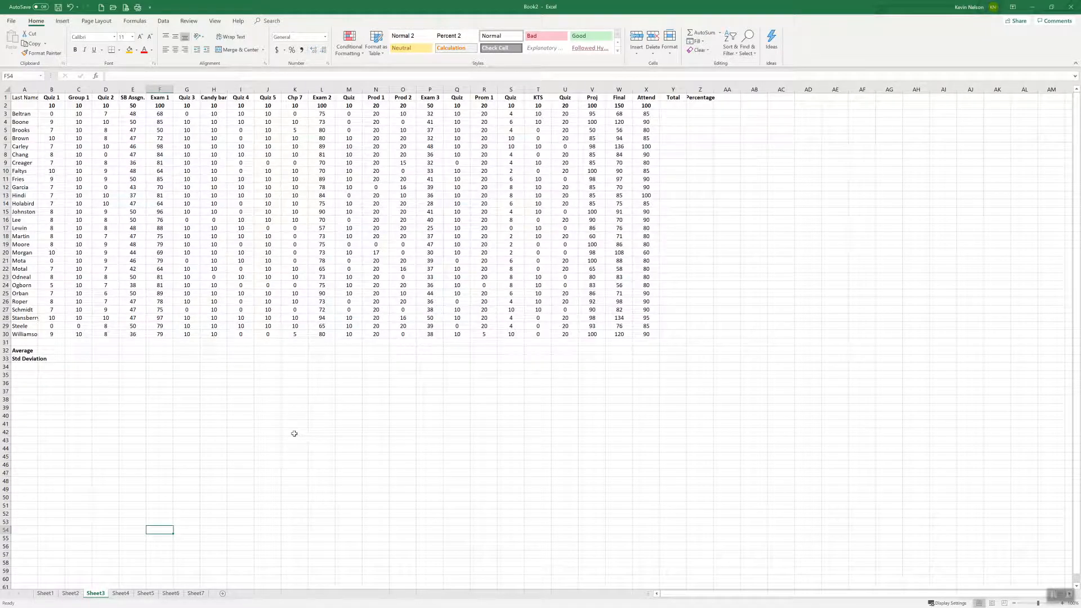
pyautogui.moveTo(27, 88); pyautogui.dragTo(713, 88)
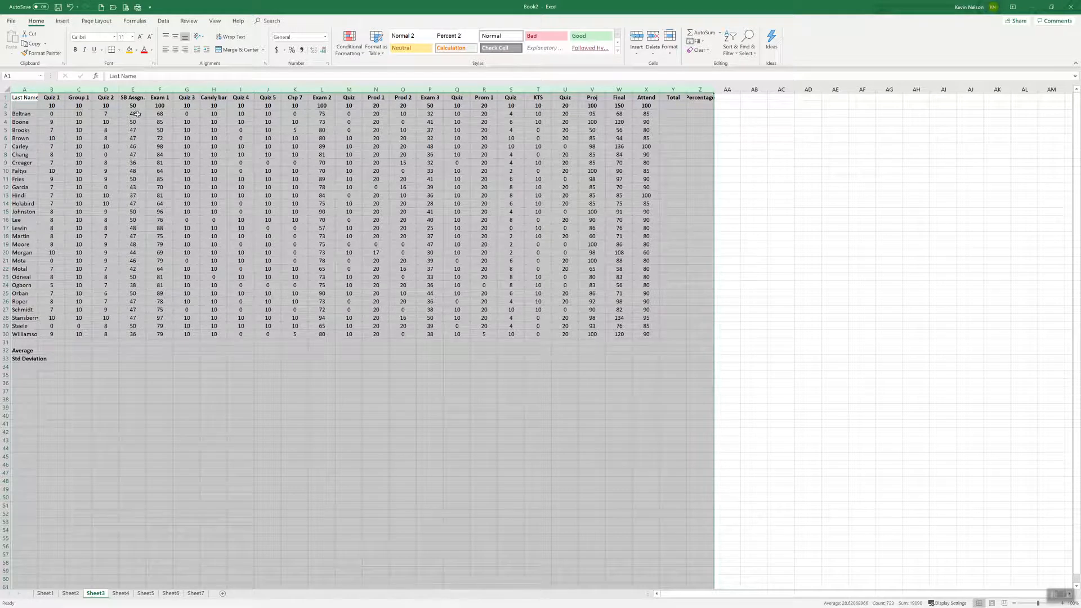
pyautogui.click(79, 121)
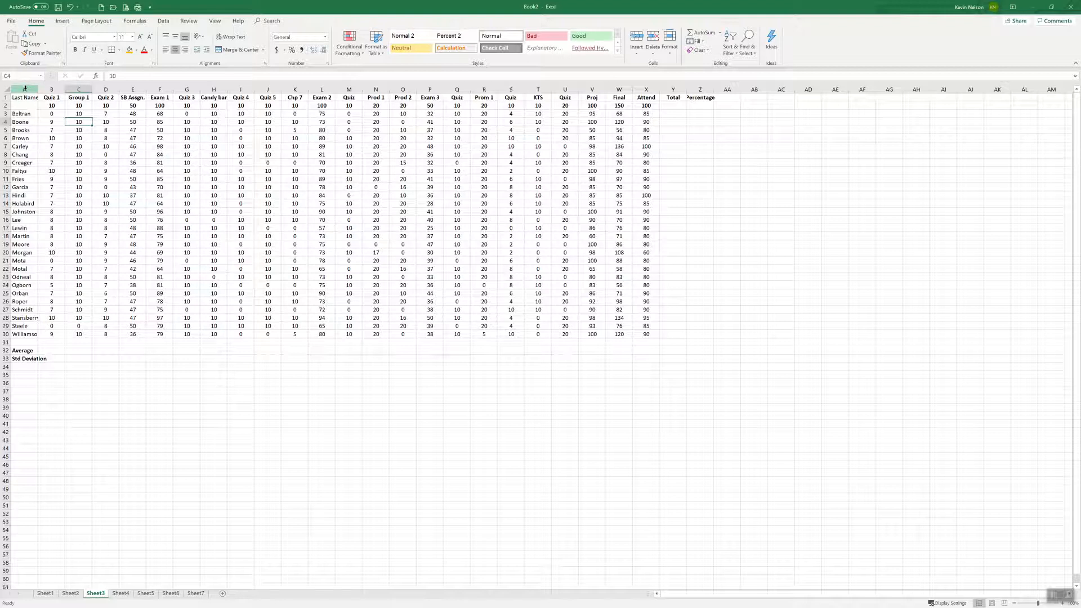
pyautogui.moveTo(24, 89); pyautogui.dragTo(698, 88)
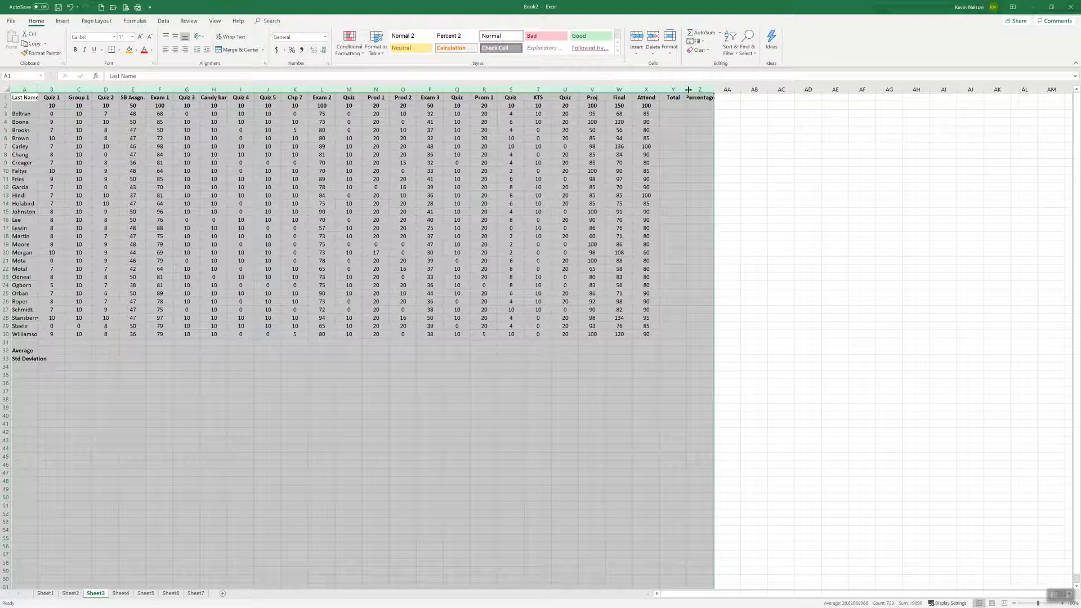
pyautogui.doubleClick(282, 89)
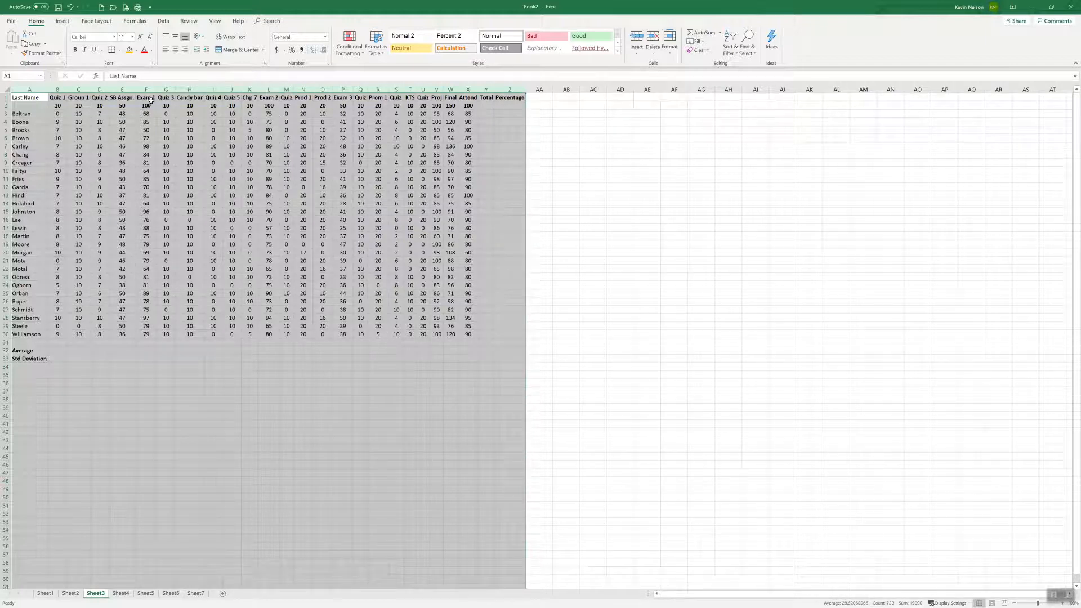
pyautogui.click(225, 127)
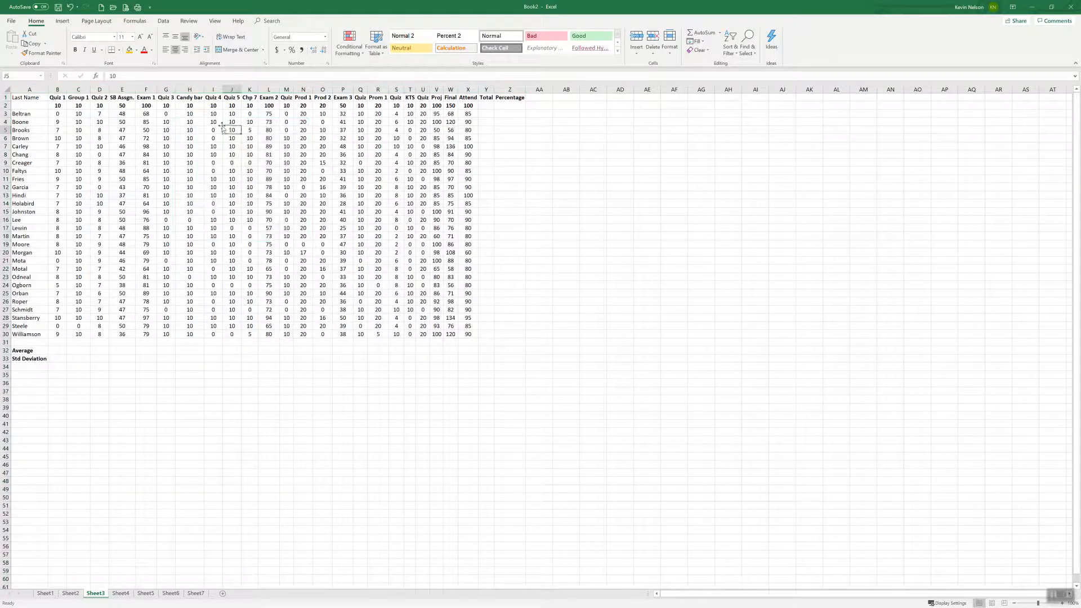
pyautogui.click(189, 99)
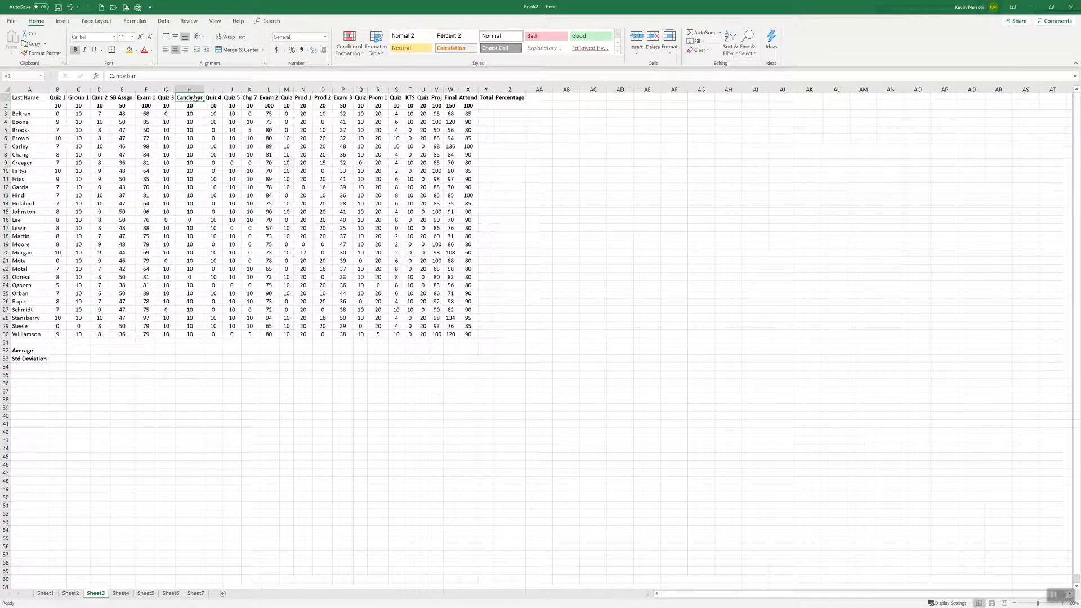
pyautogui.click(164, 98)
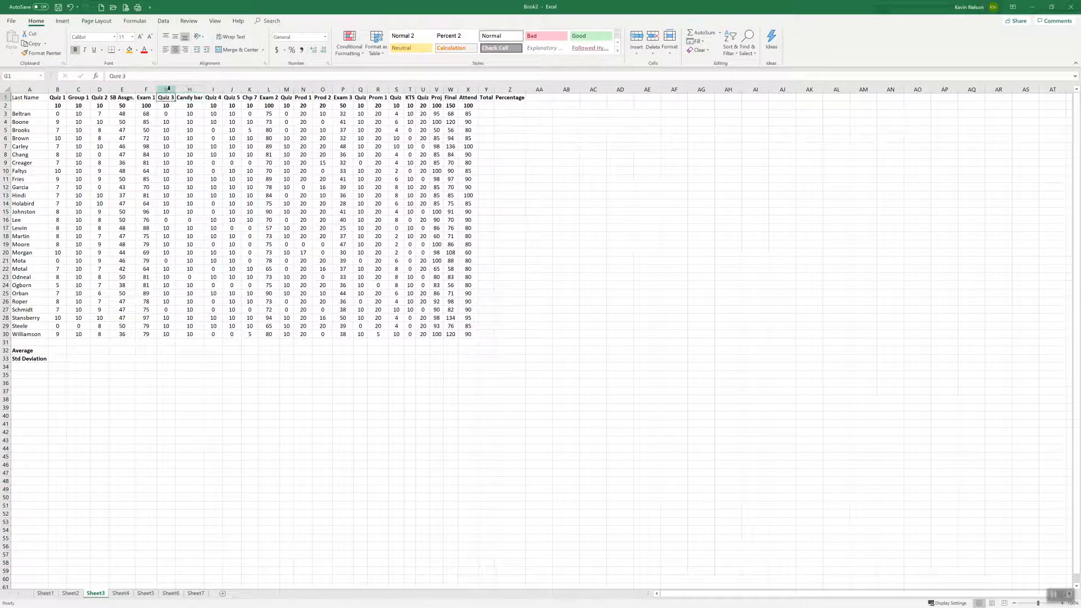
pyautogui.click(195, 88)
pyautogui.click(166, 88)
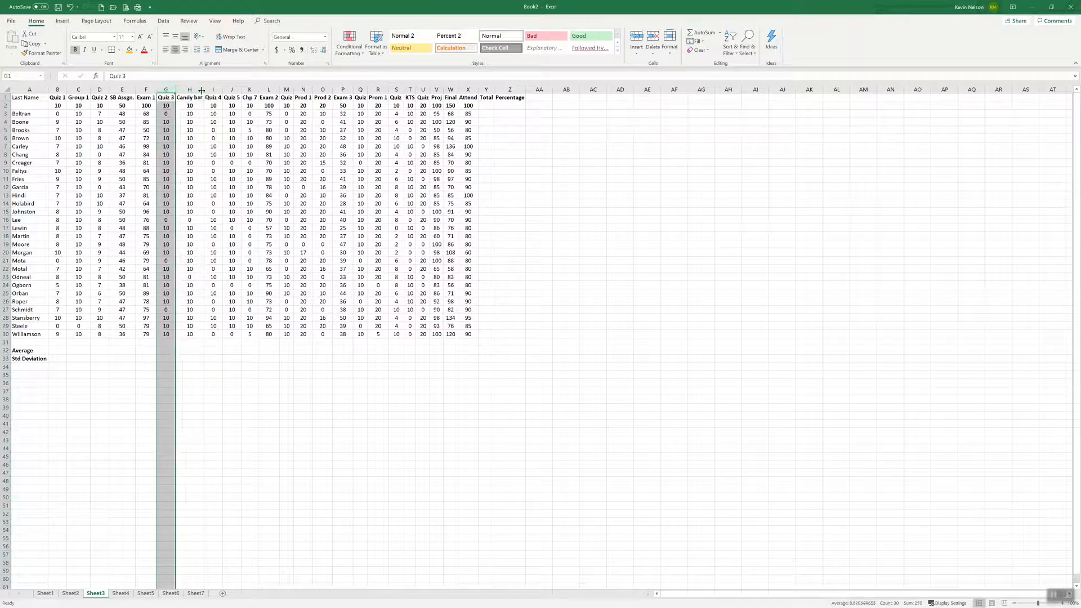
pyautogui.click(486, 113)
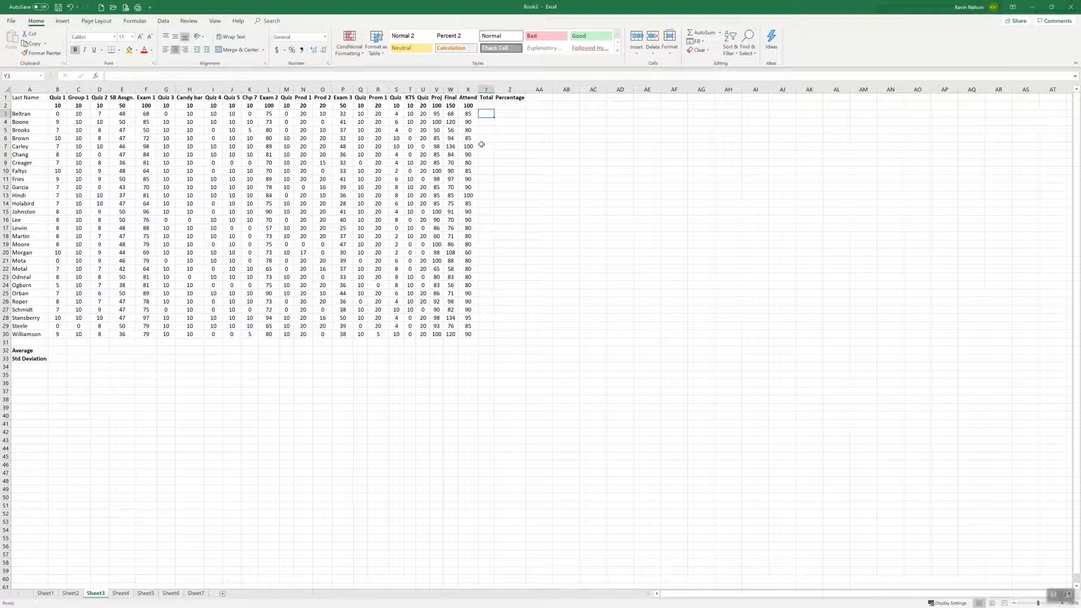
pyautogui.write('=')
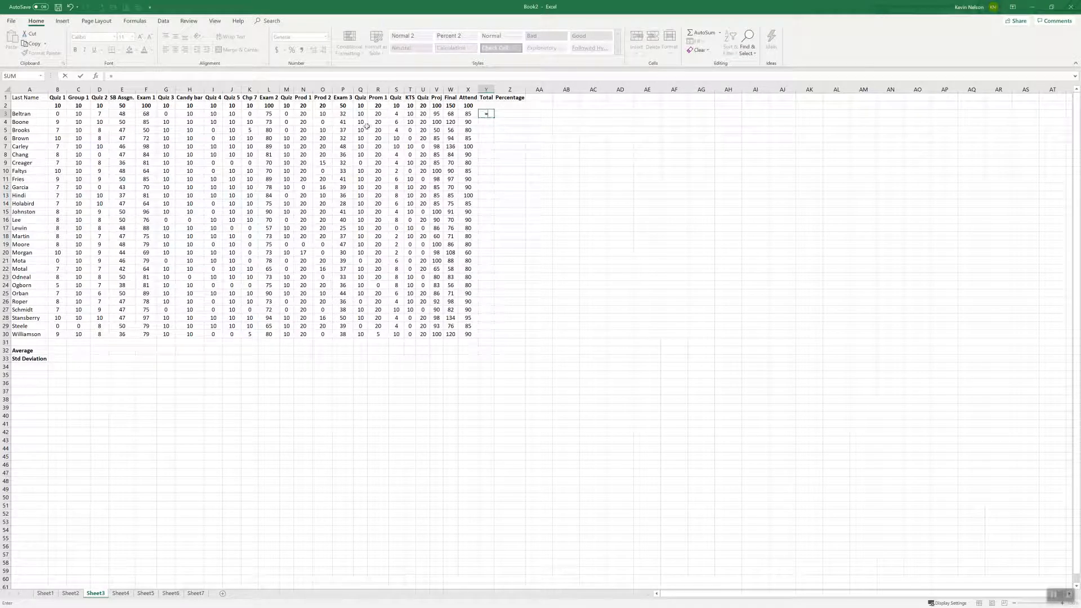
# Sum the possible points B2:X2 in the Total cell Y2 and fill the formula down through Y30
pyautogui.click(486, 105)
pyautogui.press('Escape')
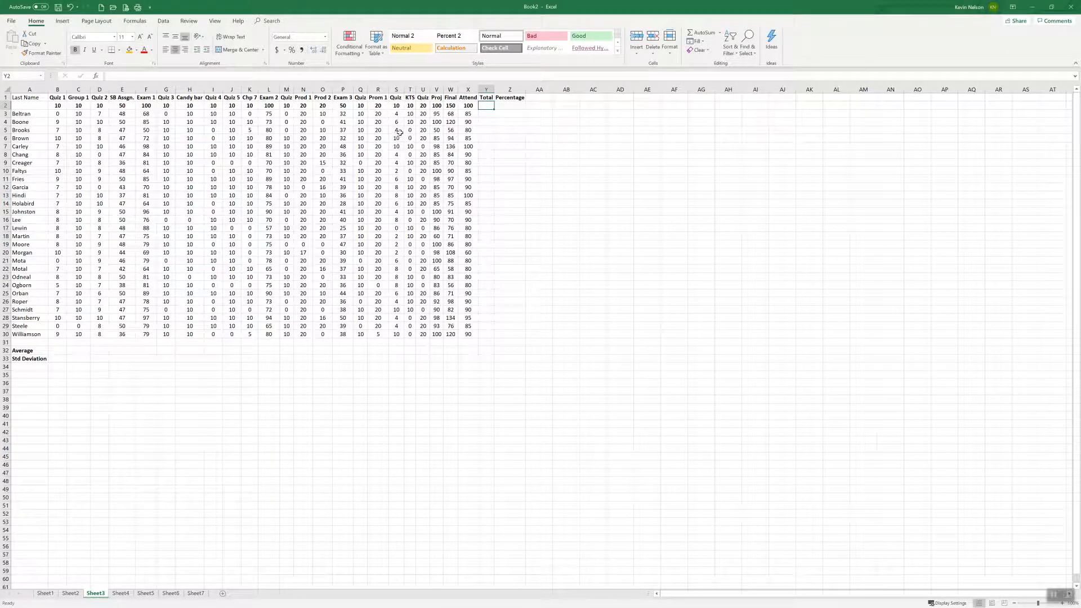
pyautogui.write('=sum(')
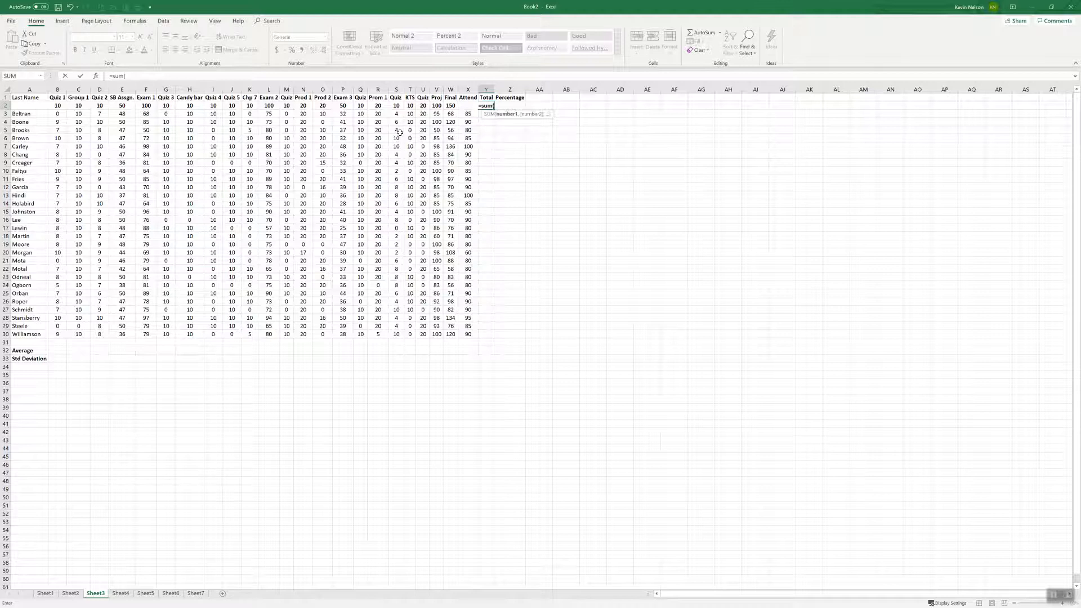
pyautogui.moveTo(59, 105); pyautogui.dragTo(466, 107)
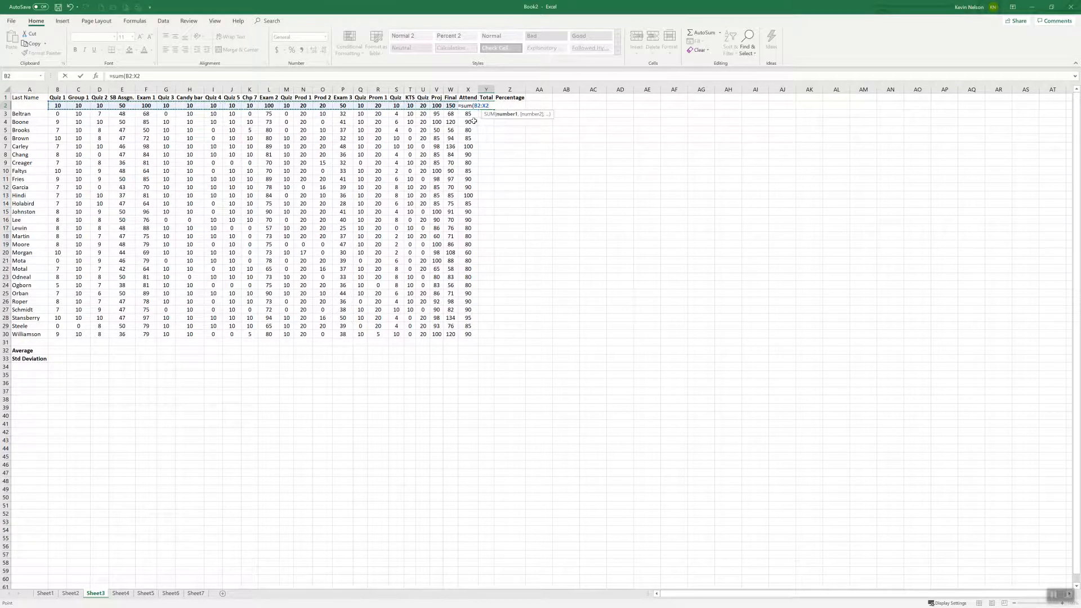
pyautogui.press('Return')
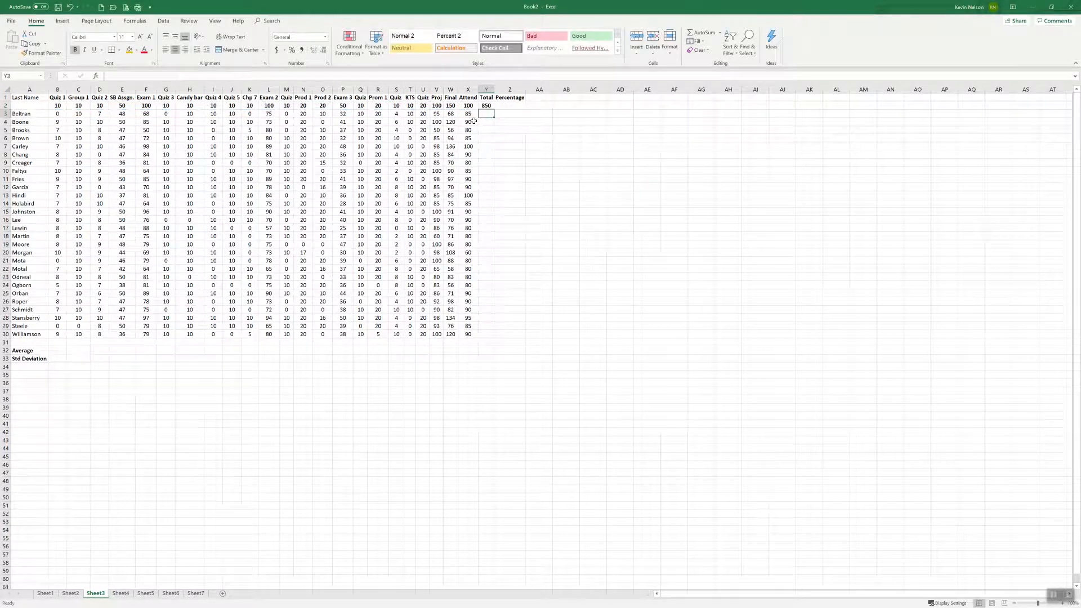
pyautogui.press('Up')
pyautogui.moveTo(494, 109); pyautogui.dragTo(486, 336)
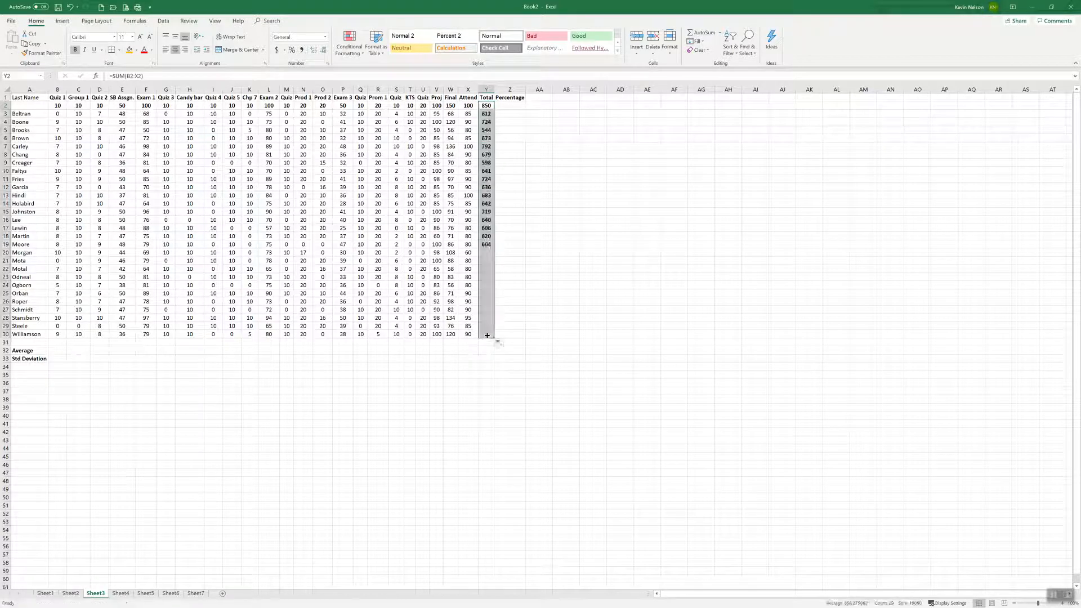
# Remove the bold formatting from the students' totals in Y3:Y30
pyautogui.click(489, 115)
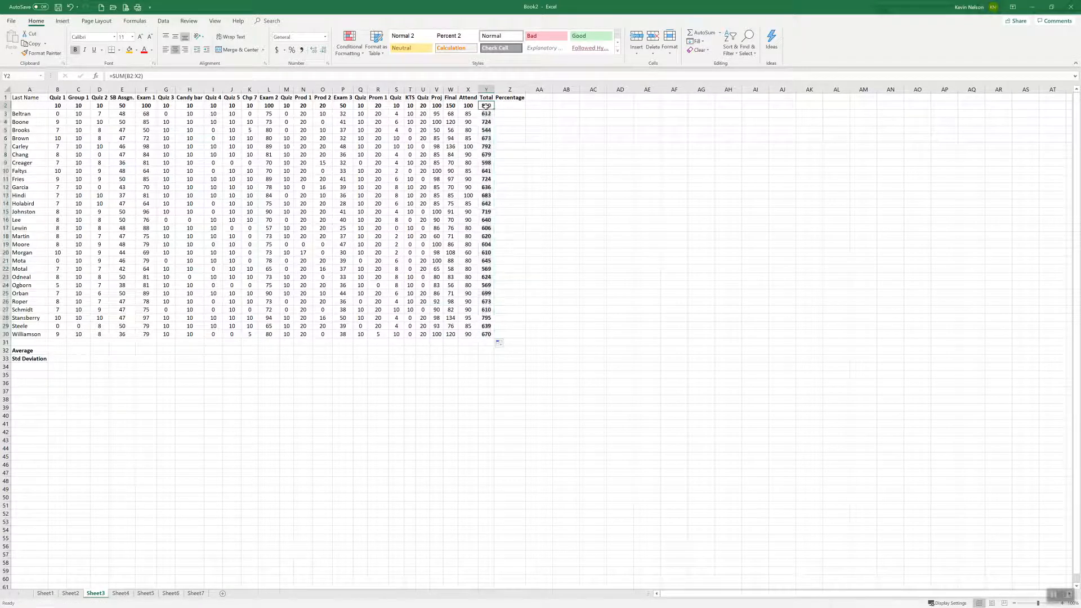
pyautogui.moveTo(488, 114); pyautogui.dragTo(488, 337)
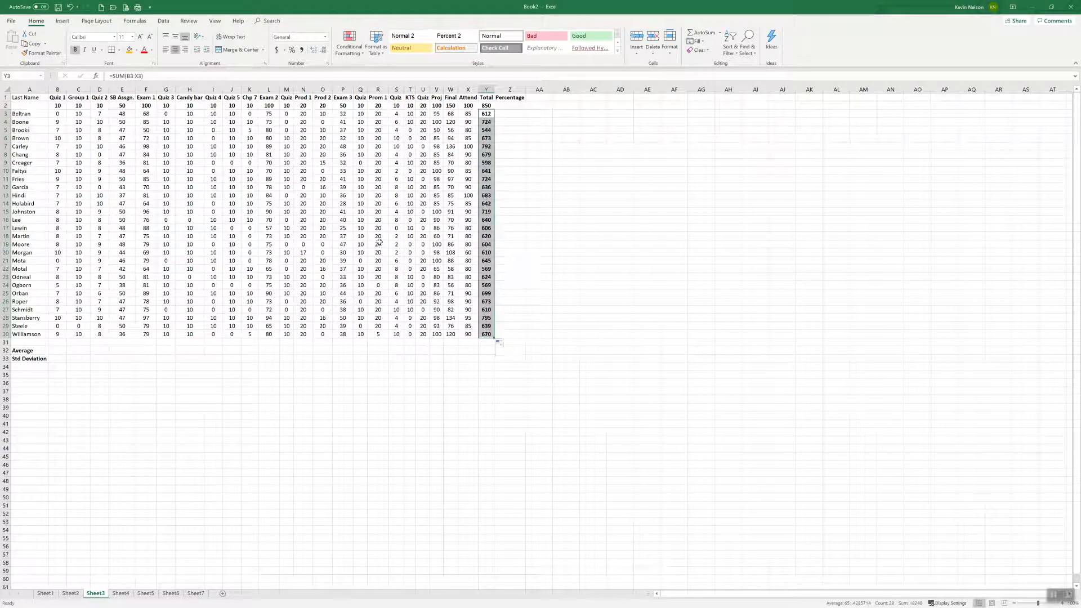
pyautogui.click(75, 49)
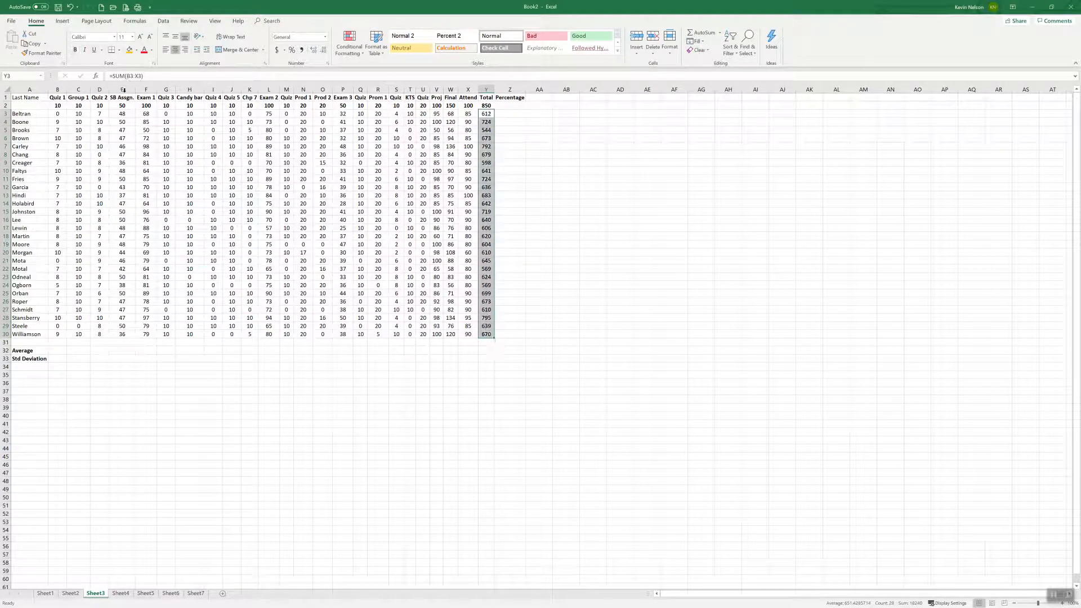
pyautogui.click(510, 137)
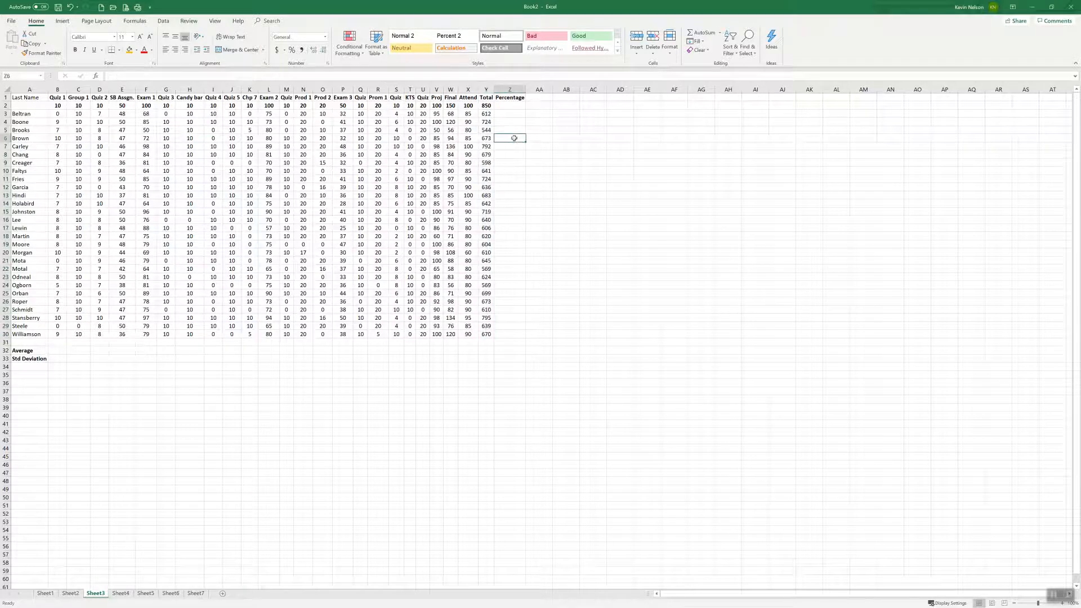
# Calculate the first student's percentage in Z3 with the formula =Y3/Y2
pyautogui.click(508, 113)
pyautogui.write('=')
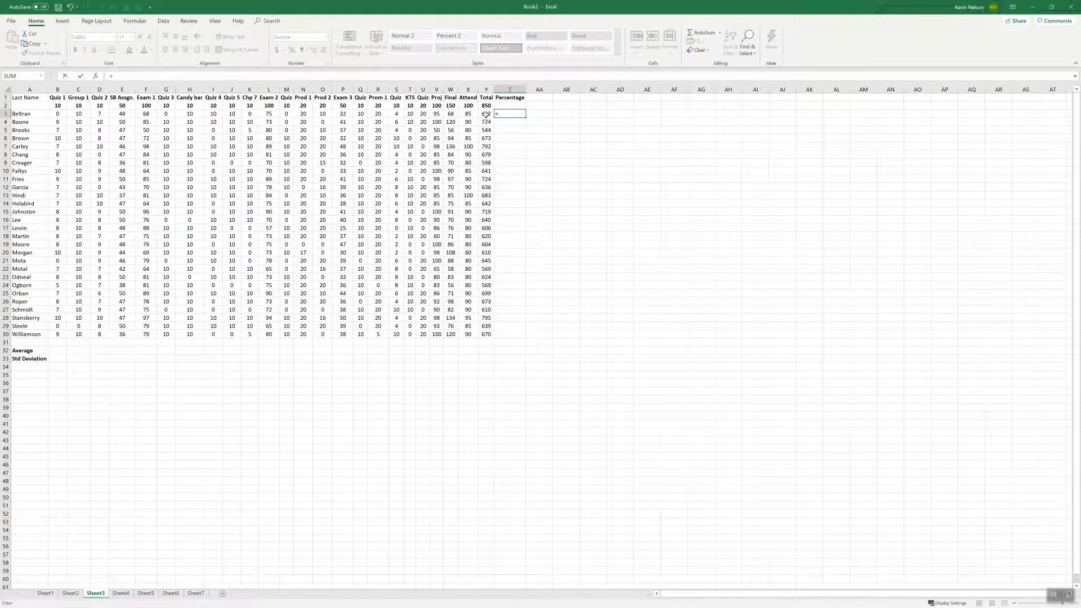
pyautogui.click(486, 114)
pyautogui.click(486, 106)
pyautogui.press('Return')
# Format Z3 as a percentage with one decimal place and fill it down through Z30
pyautogui.click(516, 114)
pyautogui.click(292, 50)
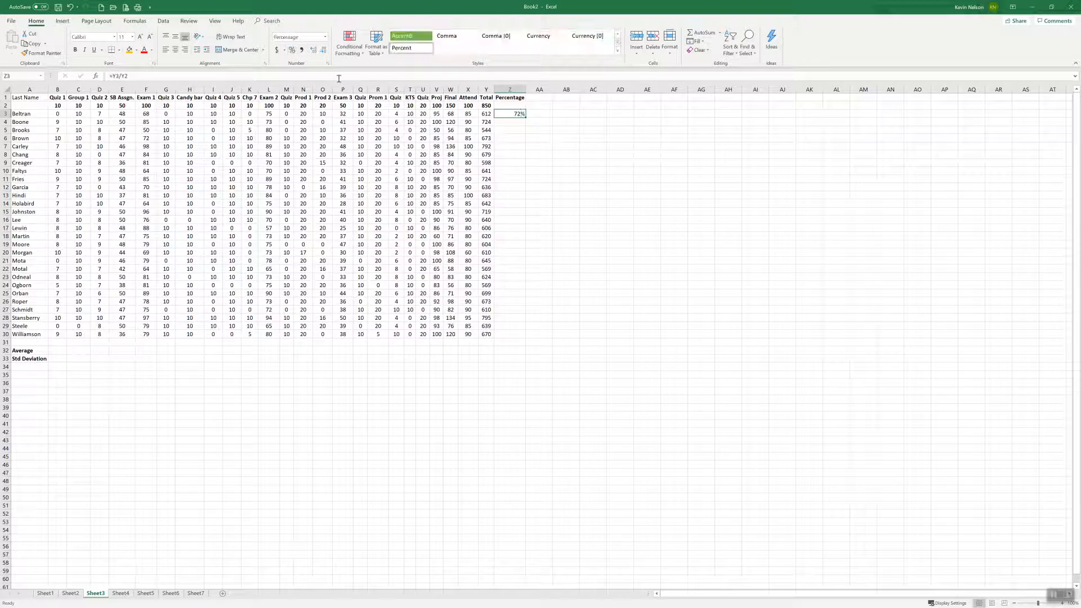
pyautogui.click(313, 49)
pyautogui.moveTo(526, 118); pyautogui.dragTo(529, 339)
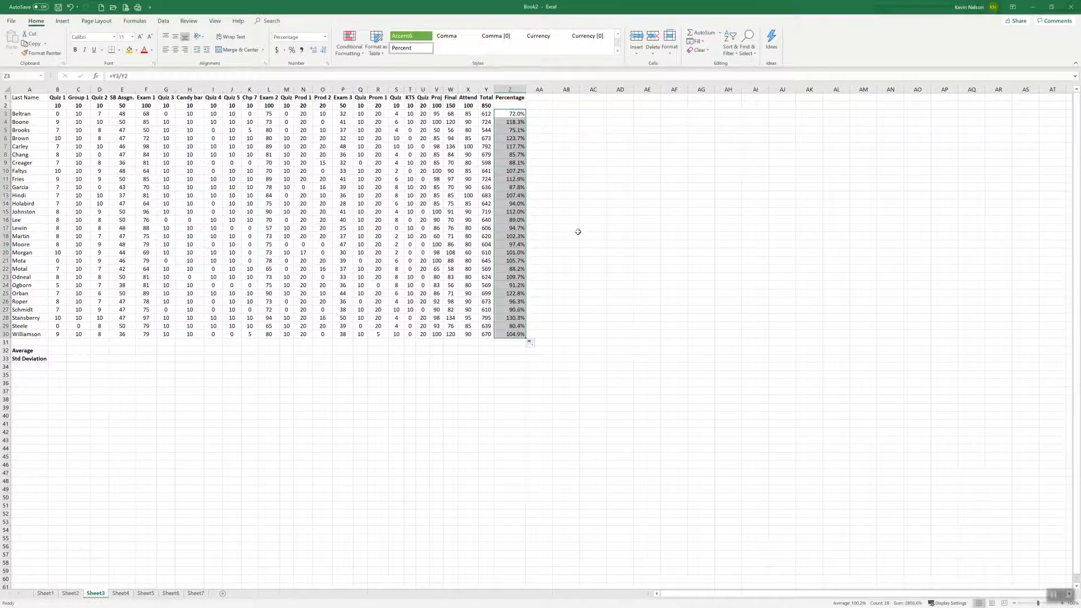
# Check which cells the filled Percentage formulas from Z9 to Z12 refer to, along with the total in Y10
pyautogui.click(516, 189)
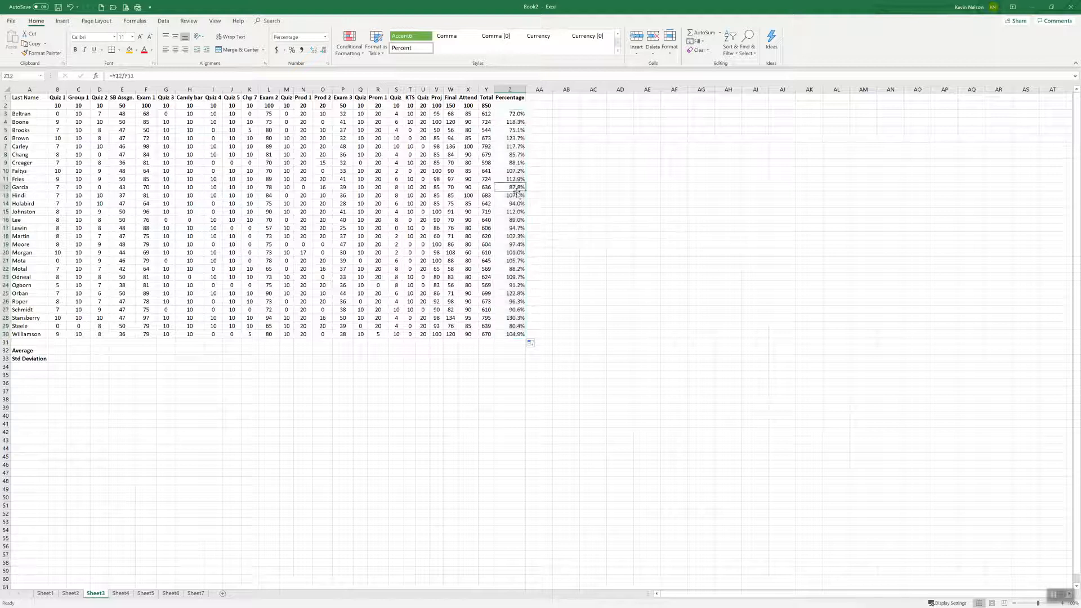
pyautogui.press('Up')
pyautogui.press('Up')
pyautogui.press('Up')
pyautogui.press('Down')
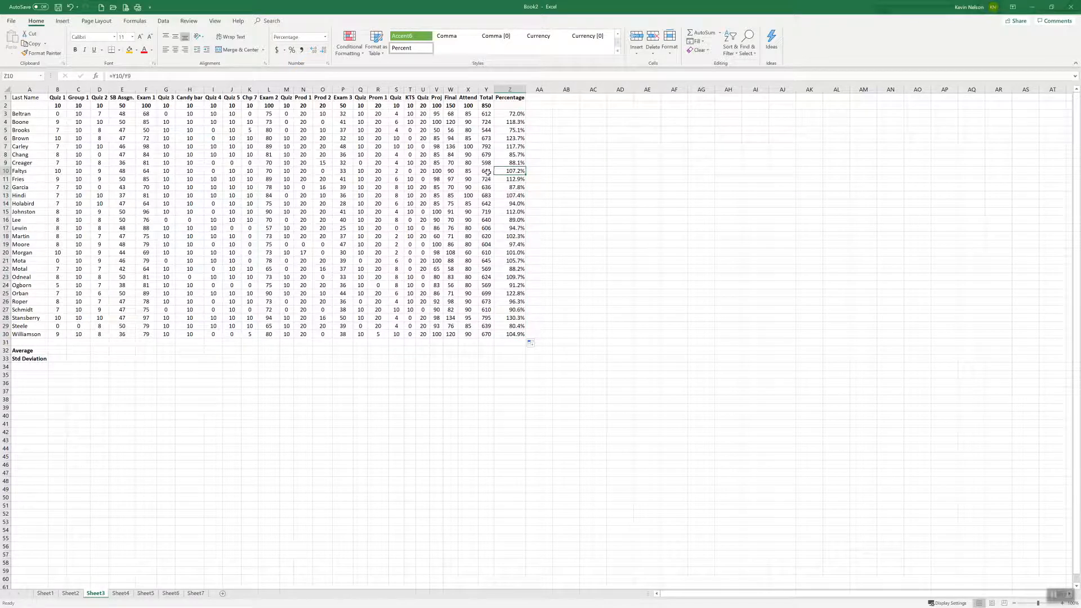
pyautogui.press('Left')
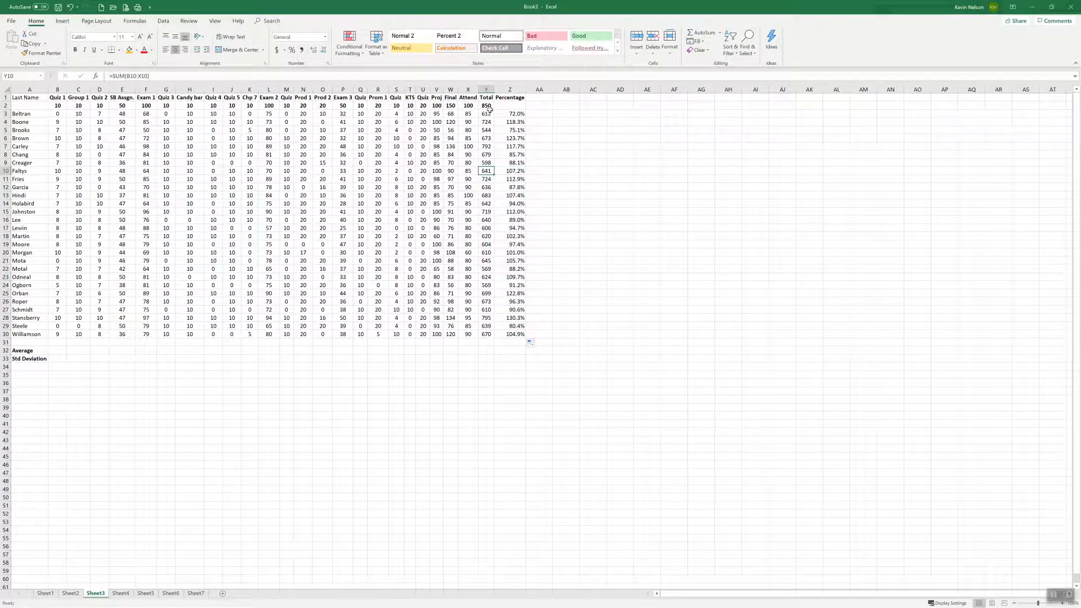
pyautogui.press('Right')
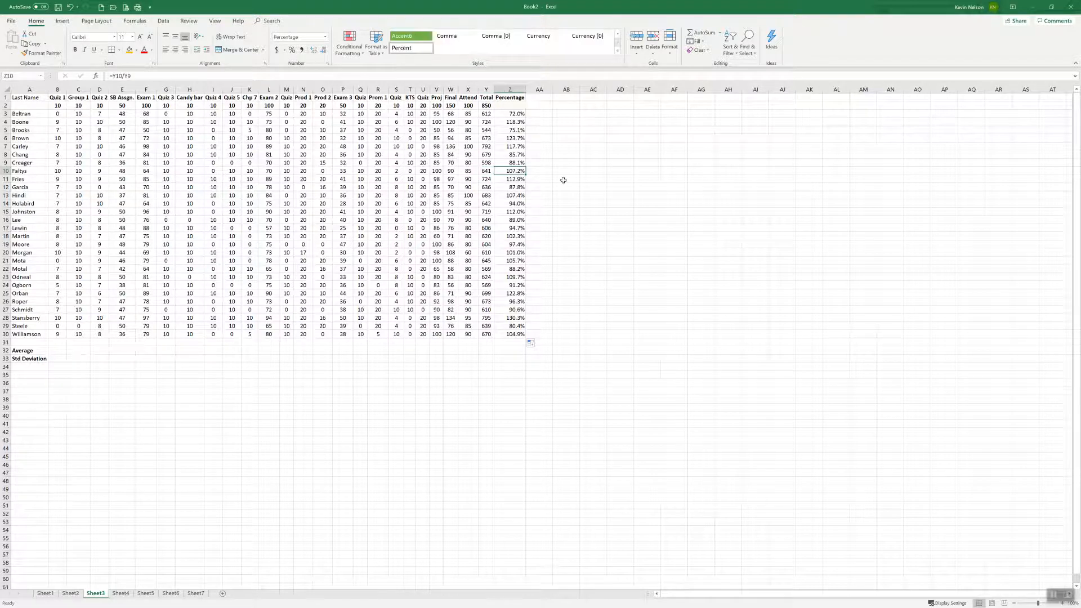
# Compare the cell references in the Z3 and Z4 percentage formulas with the total possible points in Y2
pyautogui.click(514, 114)
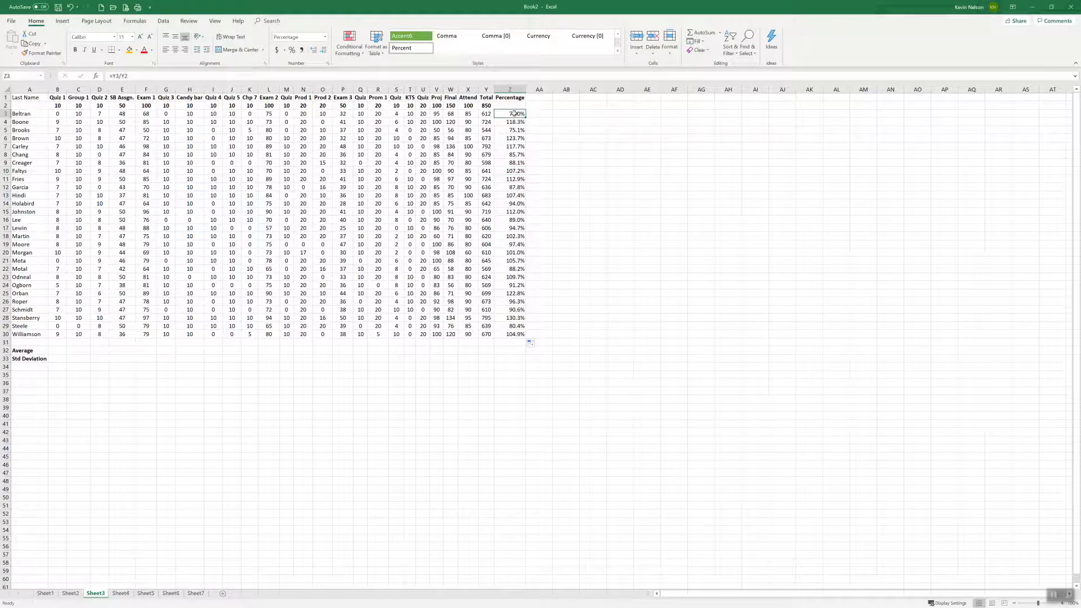
pyautogui.doubleClick(514, 114)
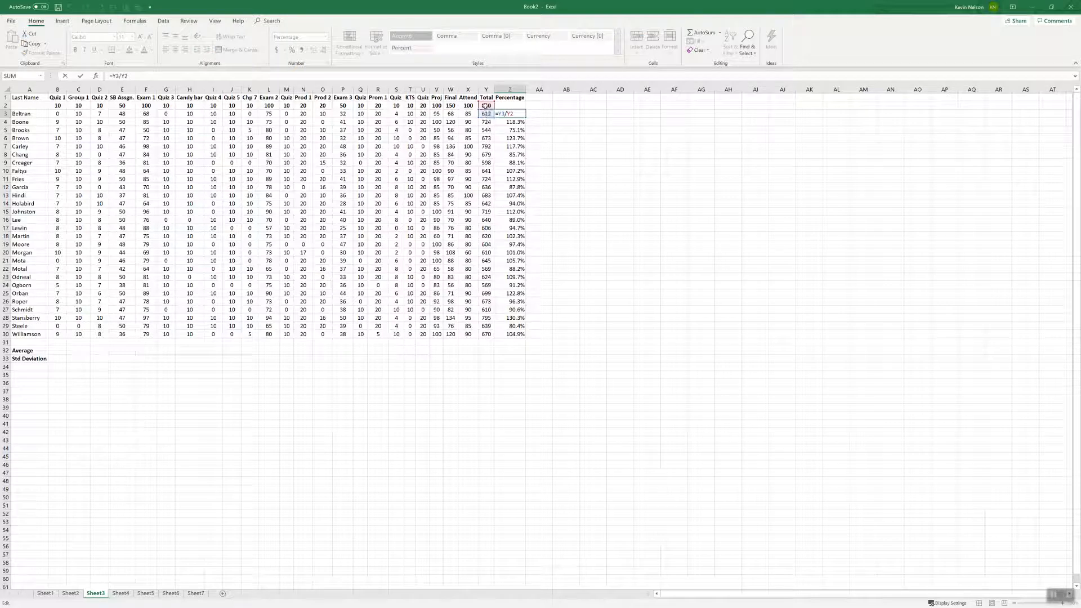
pyautogui.click(514, 122)
pyautogui.press('Escape')
pyautogui.doubleClick(514, 122)
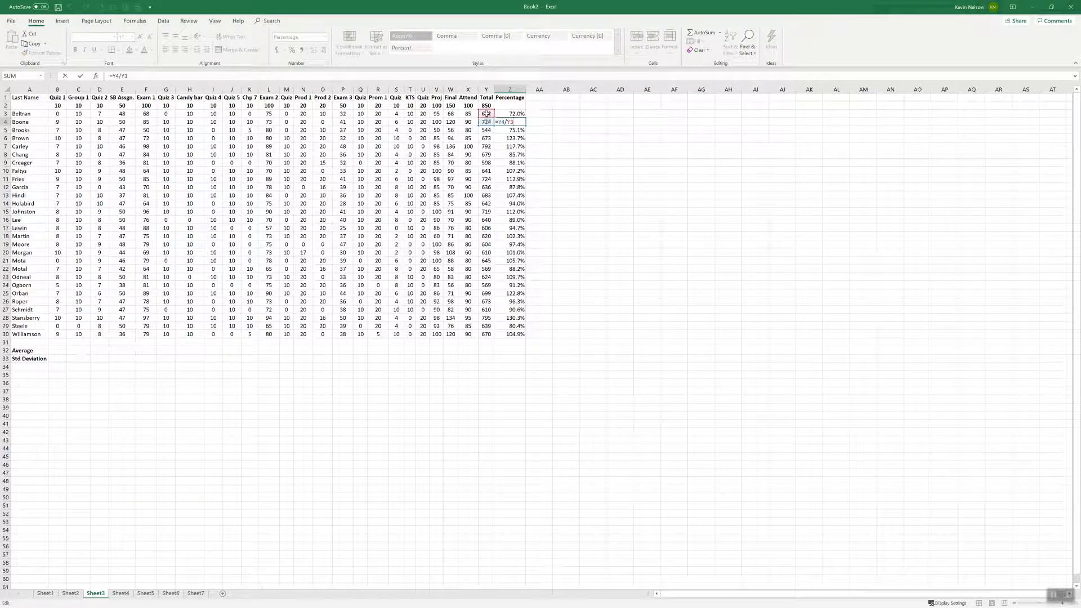
pyautogui.press('Escape')
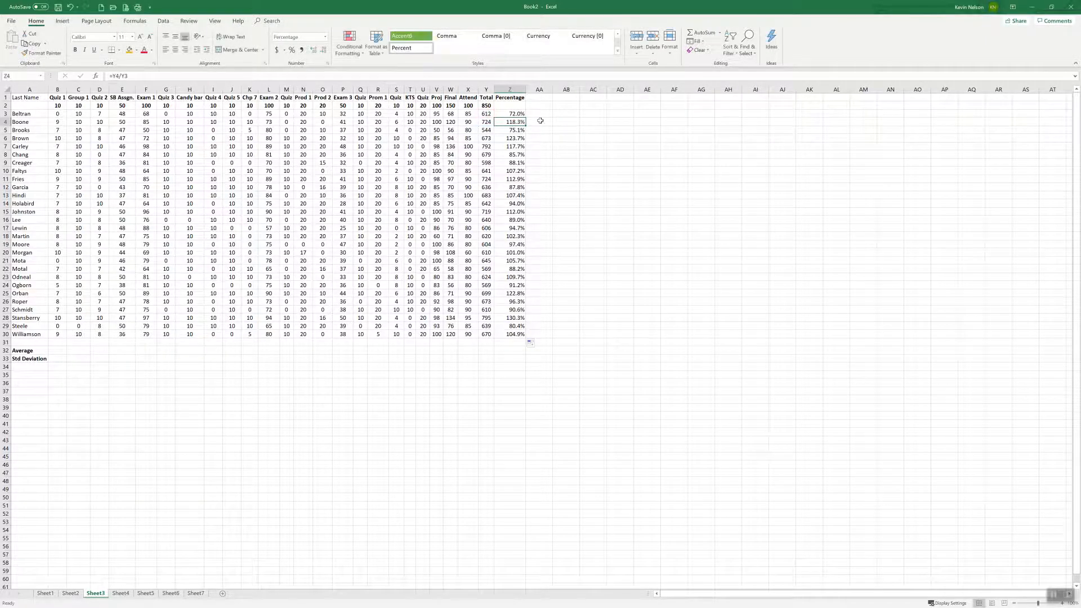
pyautogui.click(487, 106)
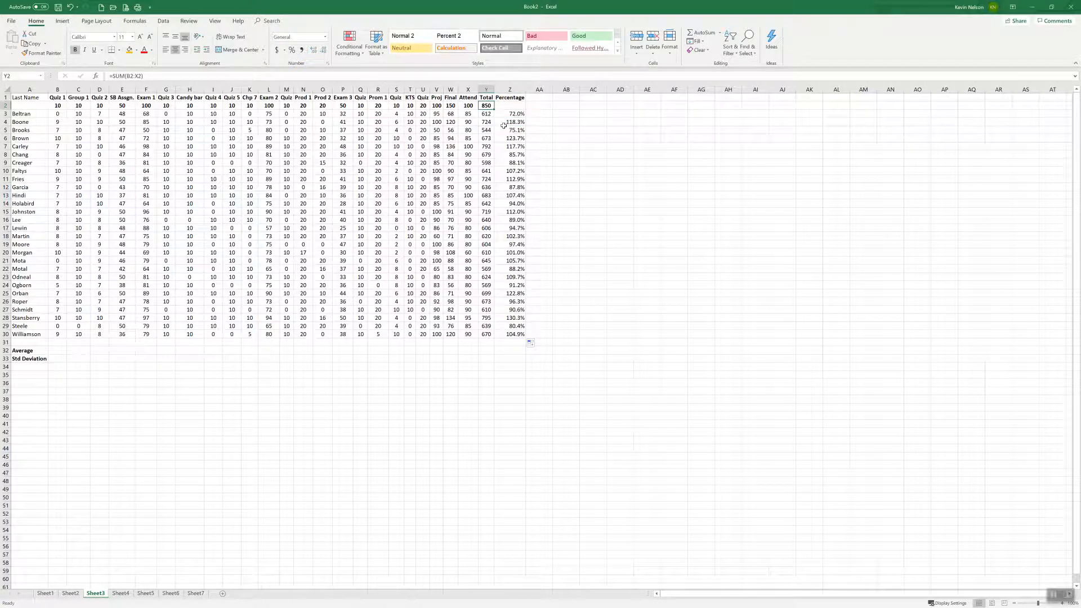
pyautogui.click(514, 122)
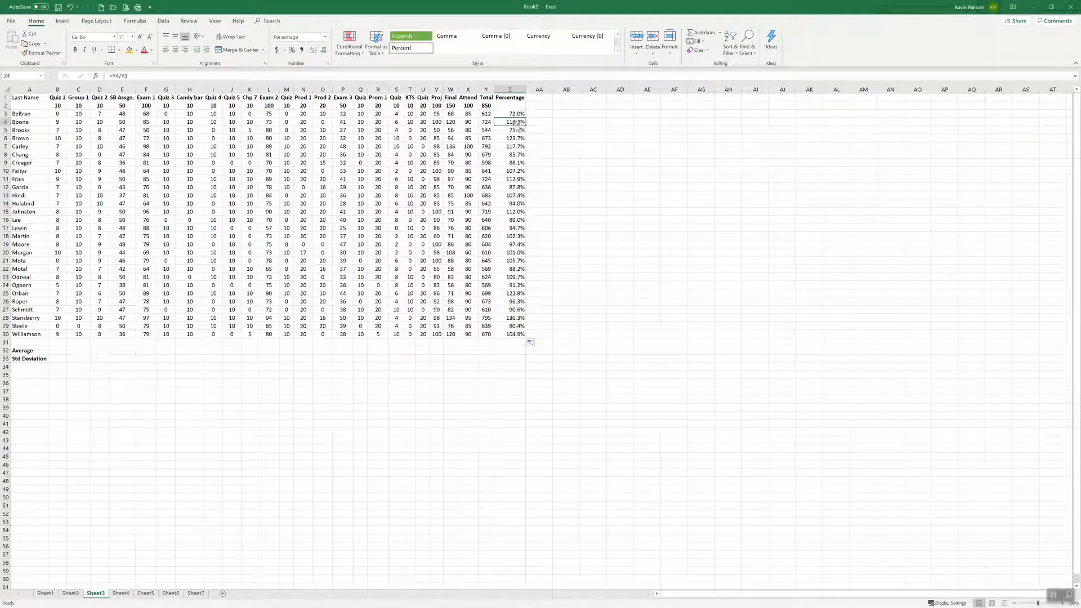
# Change the percentage formula in Z3 to =Y3/Y$2 and fill it down through Z30
pyautogui.click(515, 115)
pyautogui.click(122, 79)
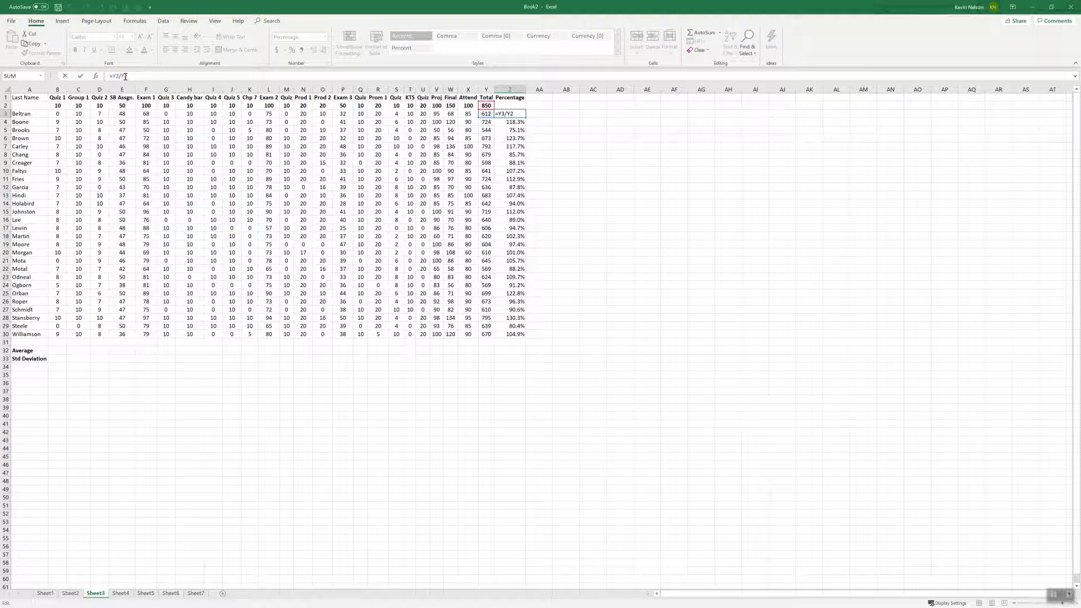
pyautogui.write('$')
pyautogui.press('Return')
pyautogui.click(519, 114)
pyautogui.moveTo(526, 117); pyautogui.dragTo(520, 336)
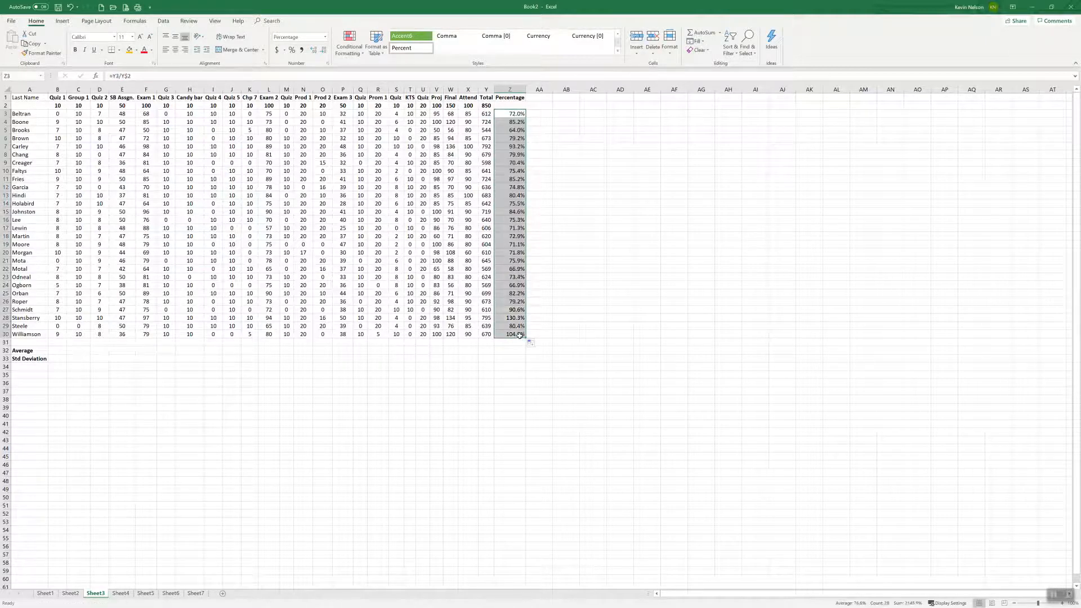
# Examine the cell references in the refilled Percentage formulas row by row, from Z4 down several rows and back up to Z3
pyautogui.click(516, 122)
pyautogui.press('Down')
pyautogui.press('Down')
pyautogui.press('Down')
pyautogui.press('Down')
pyautogui.press('Down')
pyautogui.press('Down')
pyautogui.press('Down')
pyautogui.press('Down')
pyautogui.press('Down')
pyautogui.press('Down')
pyautogui.press('Down')
pyautogui.press('Up')
pyautogui.press('Up')
pyautogui.press('Up')
pyautogui.press('Up')
pyautogui.press('Up')
pyautogui.press('Up')
pyautogui.press('Up')
pyautogui.press('Up')
pyautogui.press('Up')
pyautogui.press('Up')
pyautogui.press('Up')
pyautogui.press('Up')
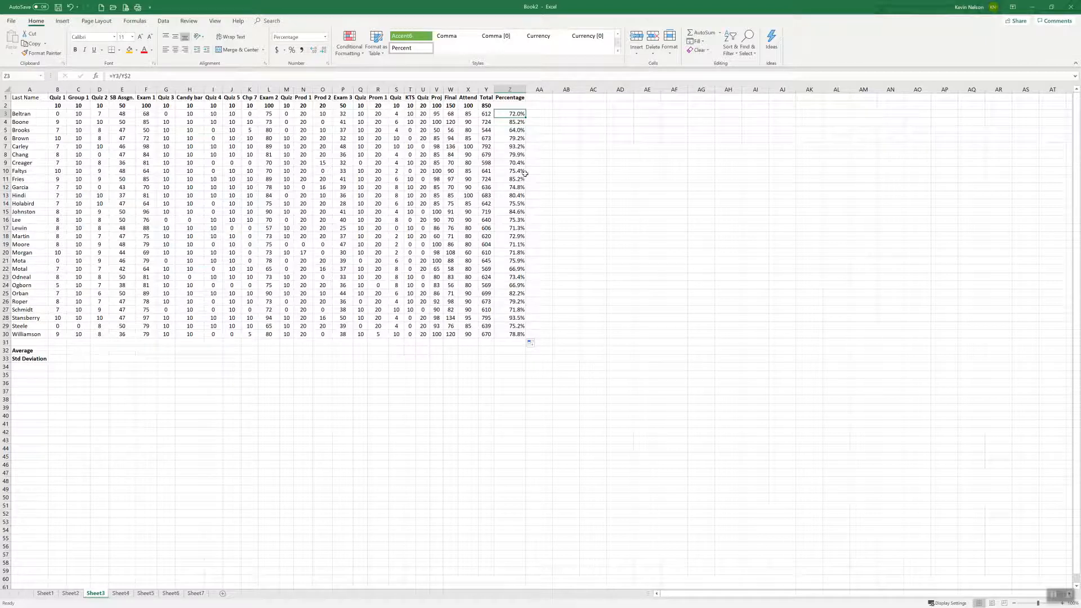
# Compare the percentage formulas in Z28, Z7 and Z3 with the total possible points in Y2
pyautogui.click(520, 318)
pyautogui.click(516, 148)
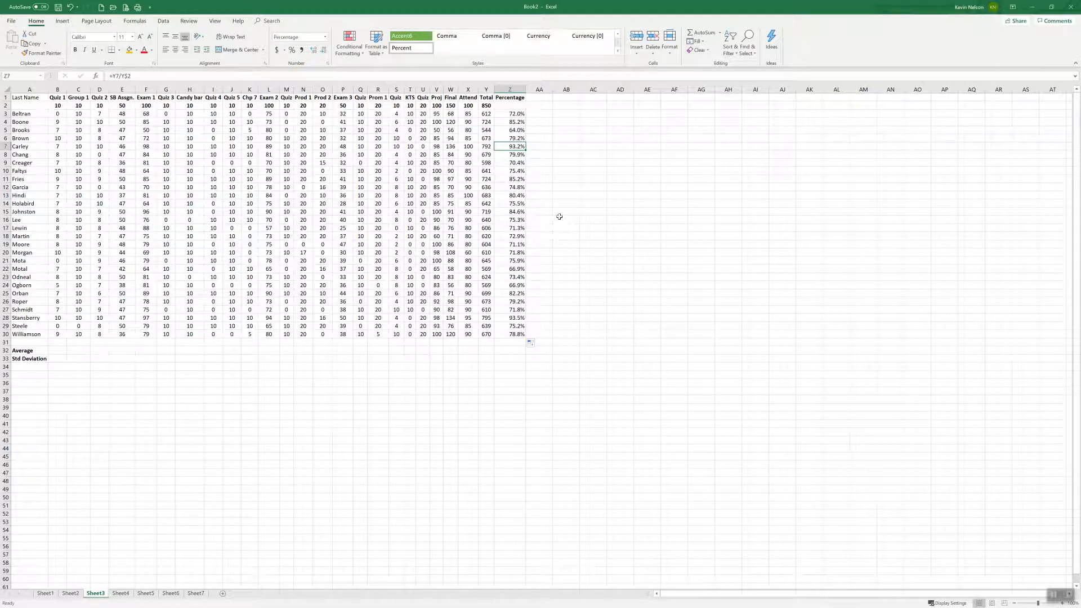
pyautogui.click(517, 114)
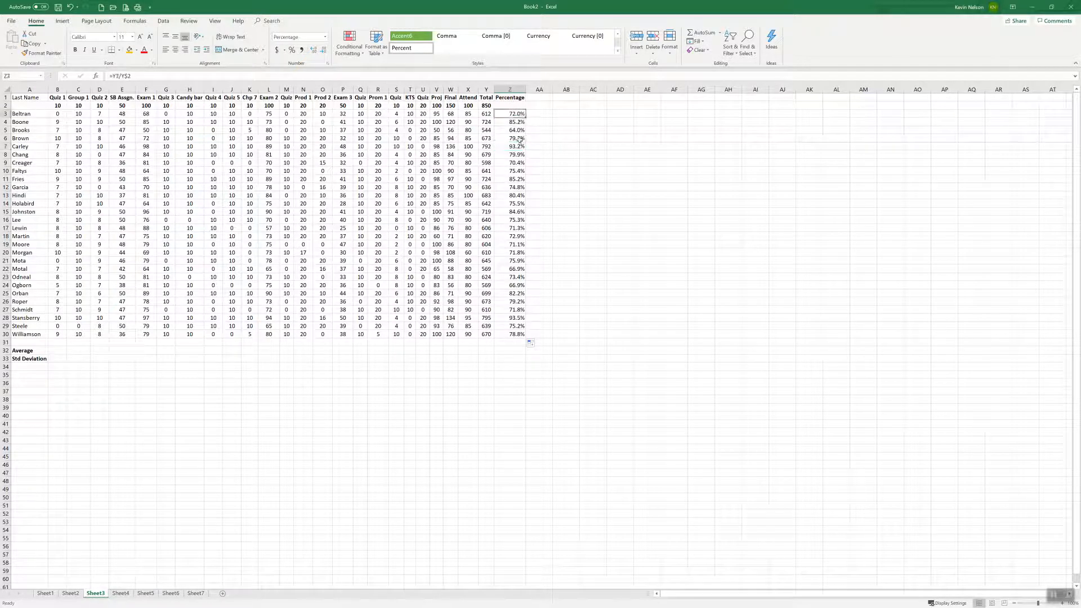
pyautogui.click(486, 106)
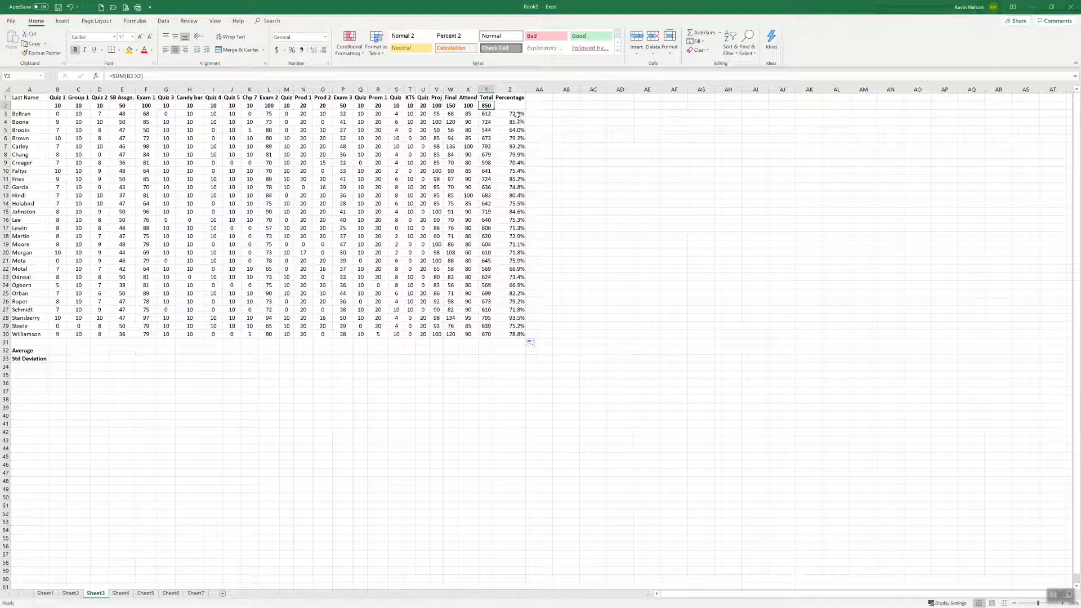
# Clear the filled percentages from Z4 through Z30, keeping the formula in Z3
pyautogui.click(518, 114)
pyautogui.moveTo(517, 121); pyautogui.dragTo(519, 334)
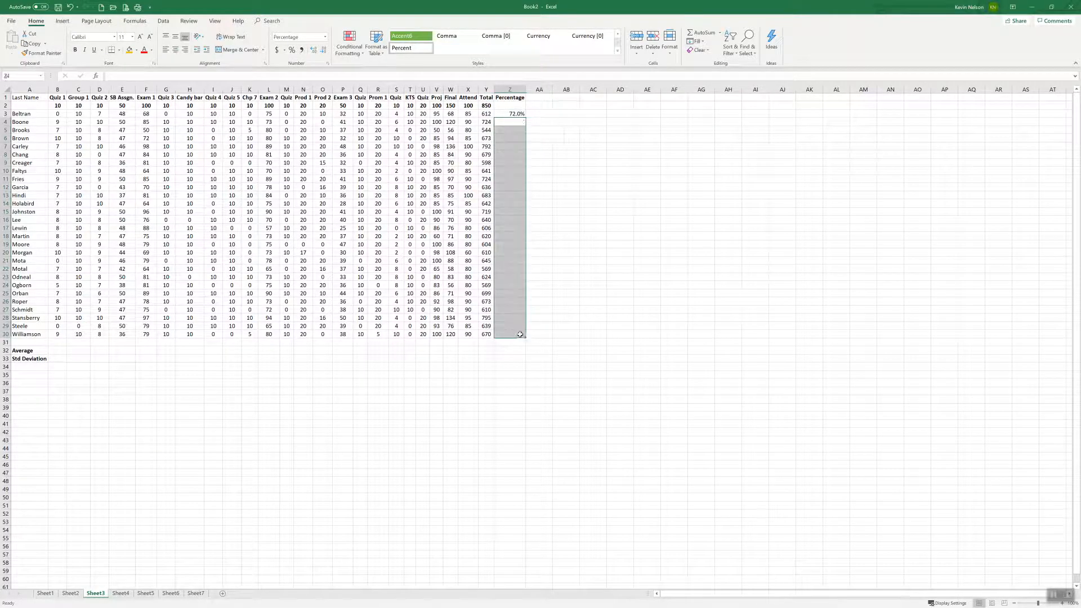
pyautogui.hotkey('ctrl', 'z')
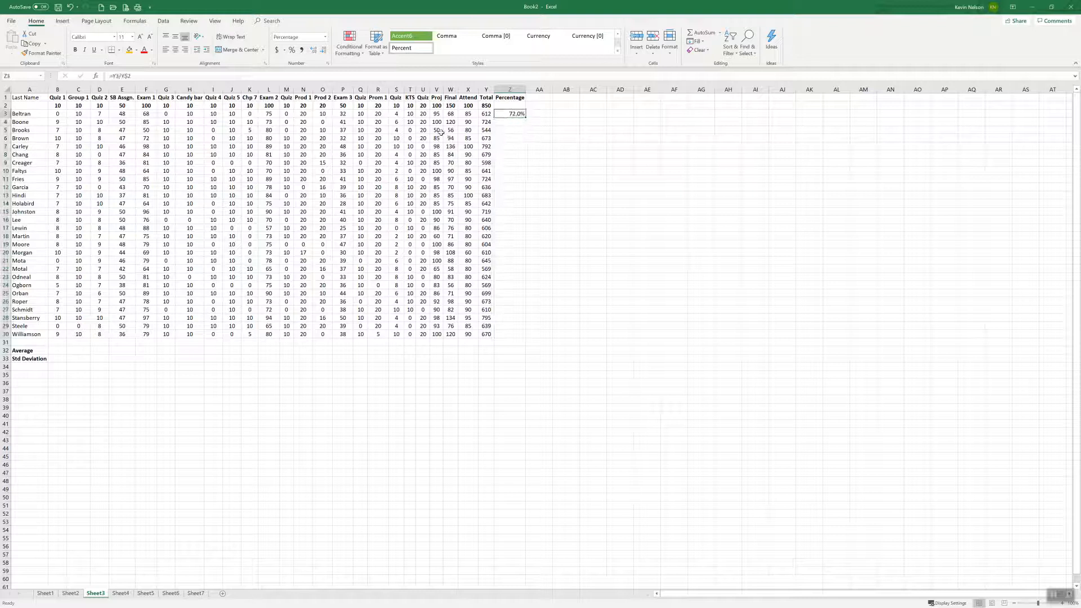
# Make the Y2 reference in Z3 fully absolute, as =Y3/$Y$2, and fill the formula down through Z30
pyautogui.press('F2')
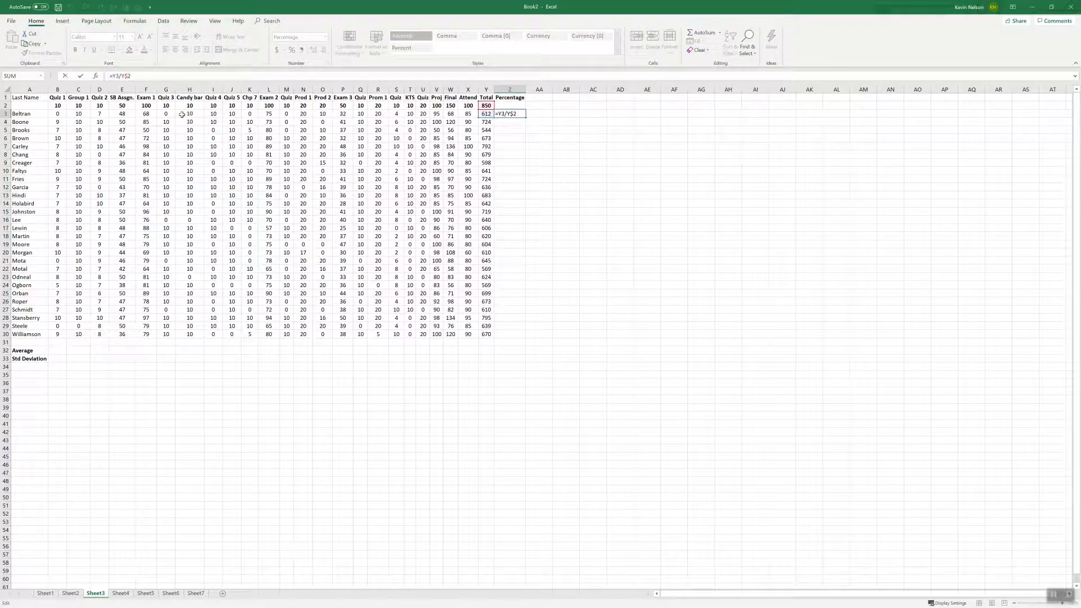
pyautogui.press('F4')
pyautogui.press('F4')
pyautogui.press('F4')
pyautogui.press('Return')
pyautogui.click(515, 114)
pyautogui.moveTo(526, 118); pyautogui.dragTo(525, 340)
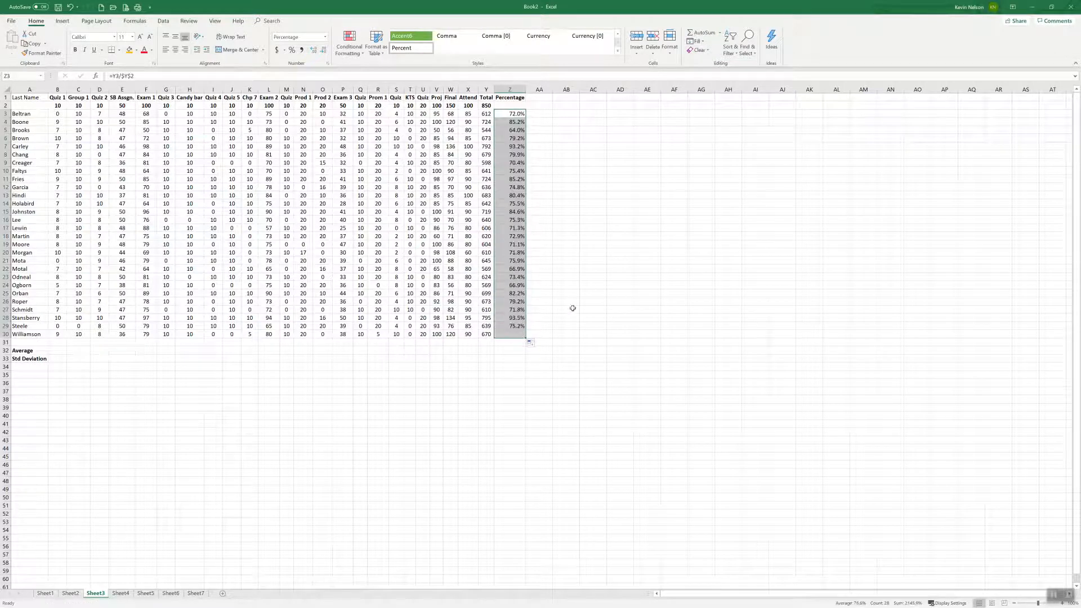
# Check the cell references of the filled percentage formulas in Z25 and Z18
pyautogui.click(564, 277)
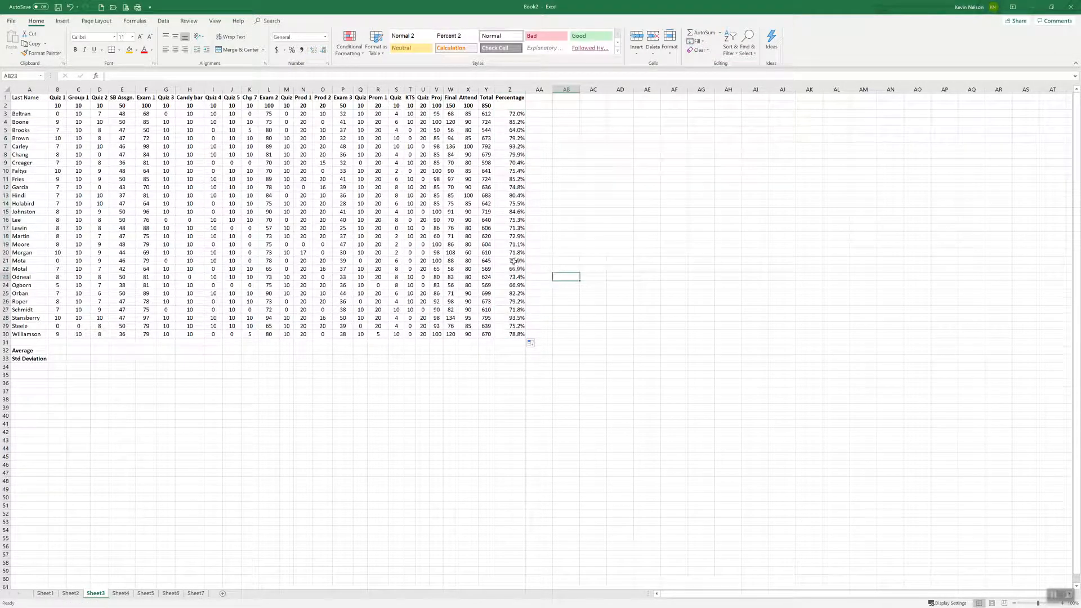
pyautogui.click(517, 293)
pyautogui.click(516, 239)
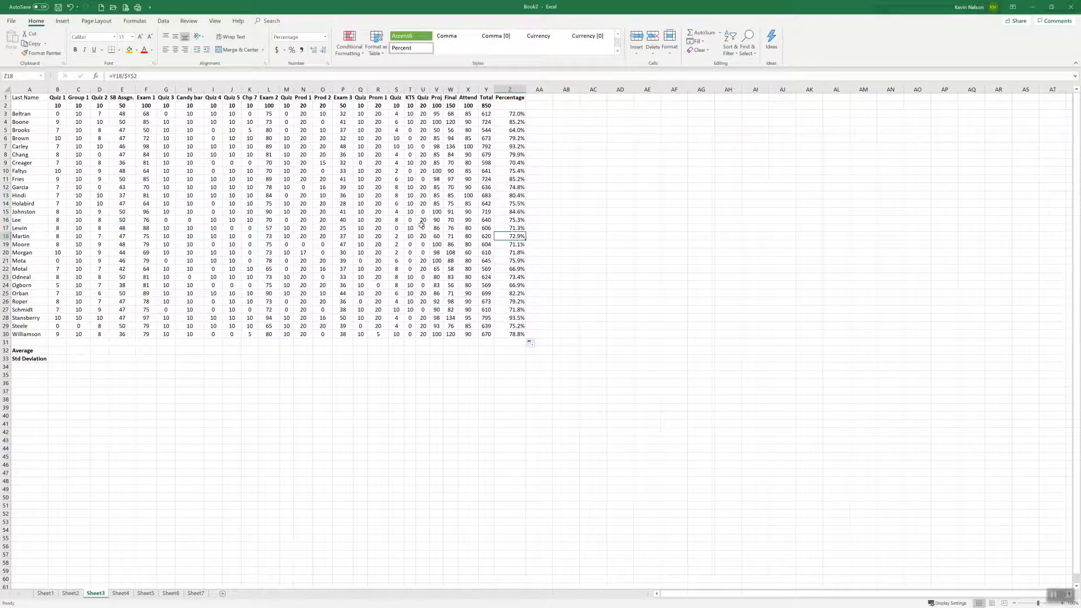
# Set the possible points for the quiz in Q2 to 50 and check the recalculated percentages in Z7 and Z28
pyautogui.click(360, 105)
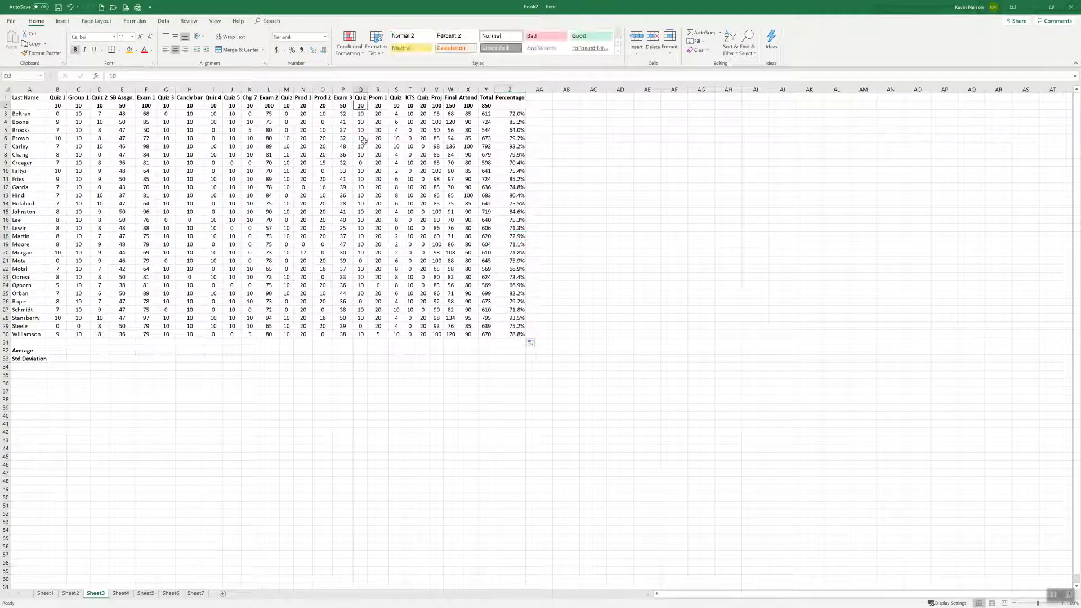
pyautogui.write('50')
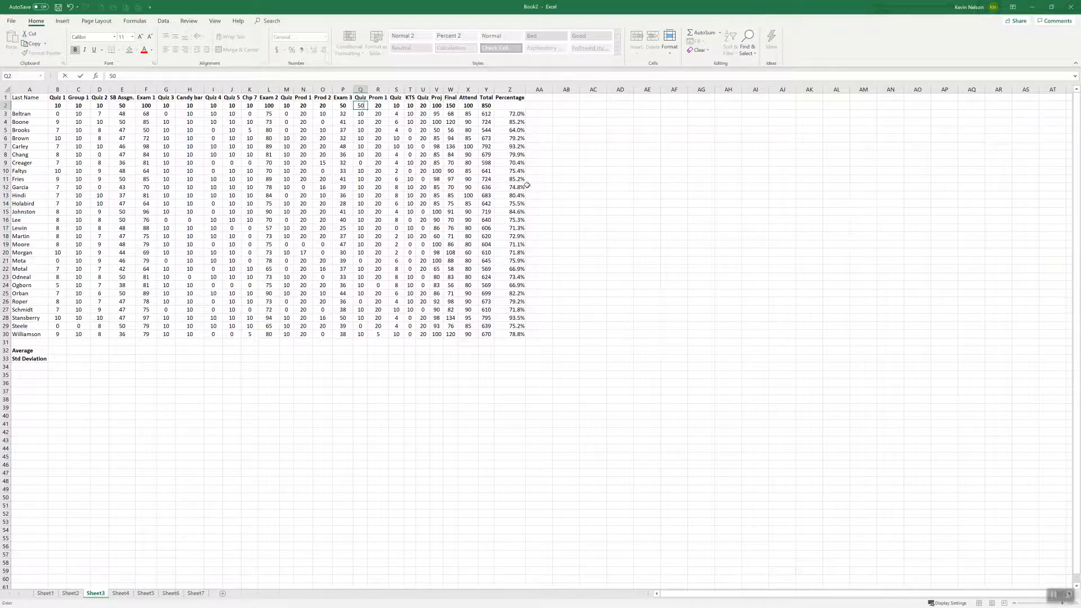
pyautogui.press('Return')
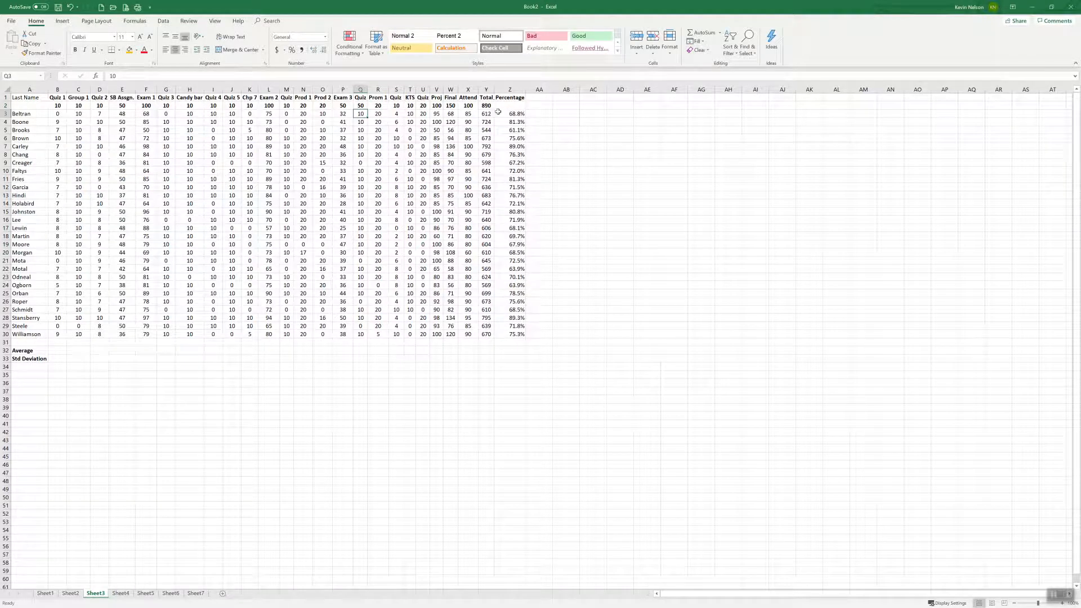
pyautogui.click(516, 147)
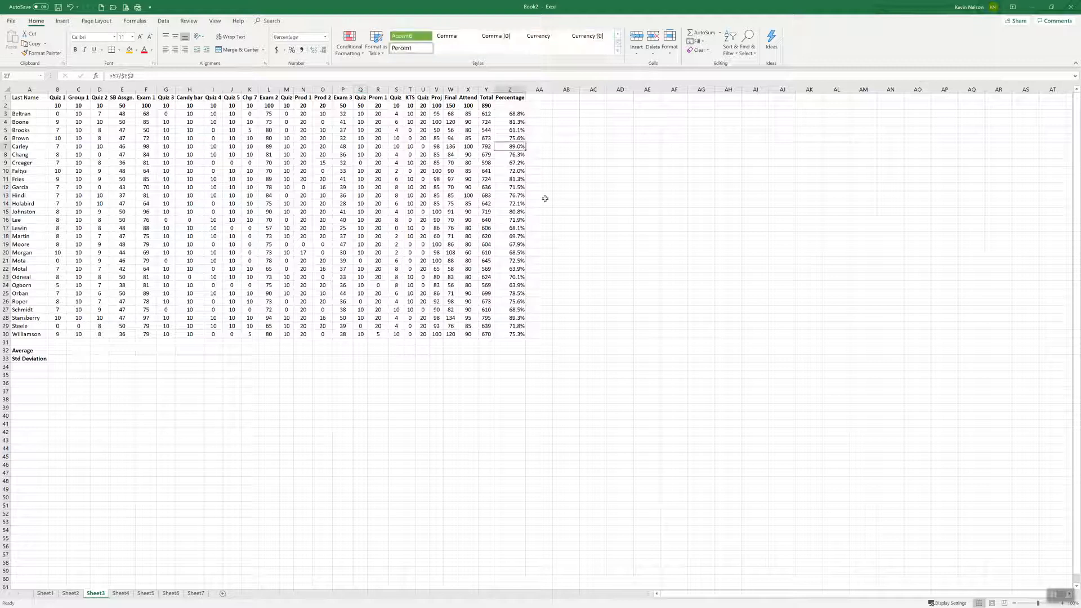
pyautogui.click(517, 318)
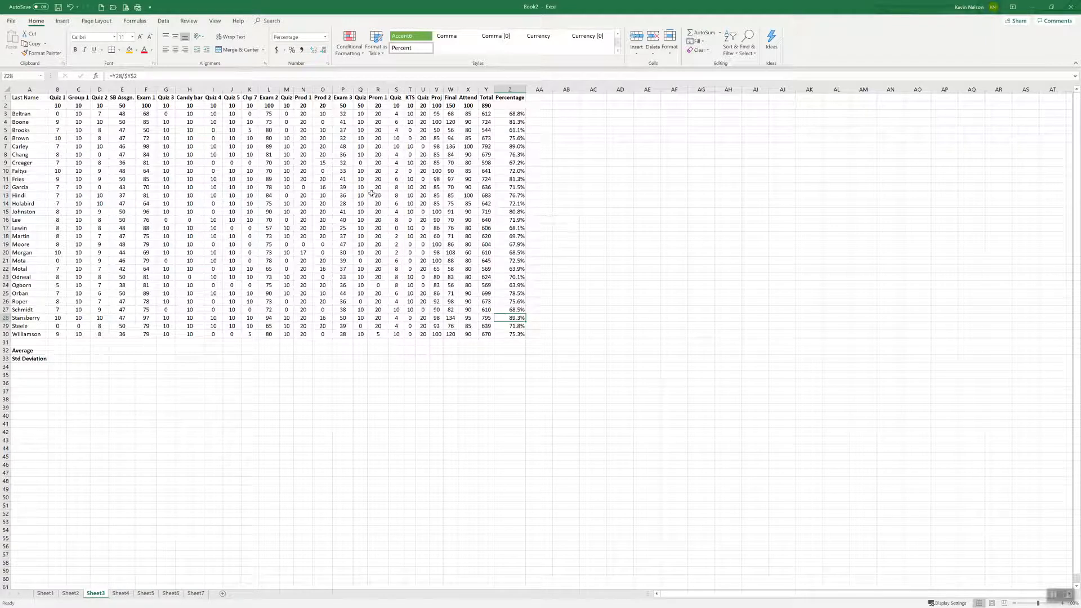
# Set the quiz score in Q15 to 50 and check the percentage in Z15 and the possible total in Y2
pyautogui.click(363, 212)
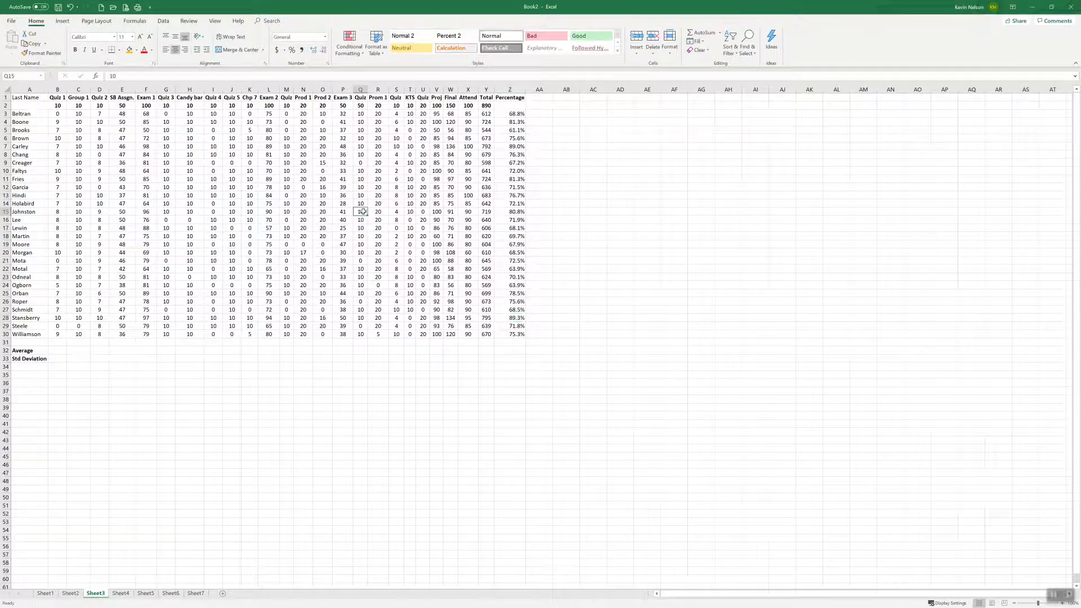
pyautogui.write('50')
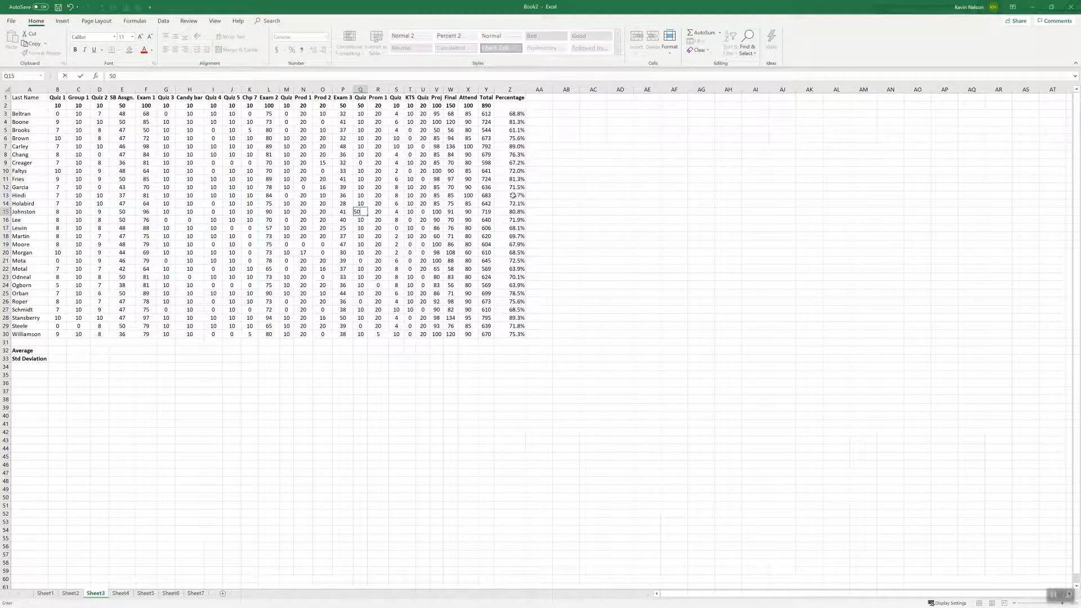
pyautogui.hotkey('ctrl', 'Right')
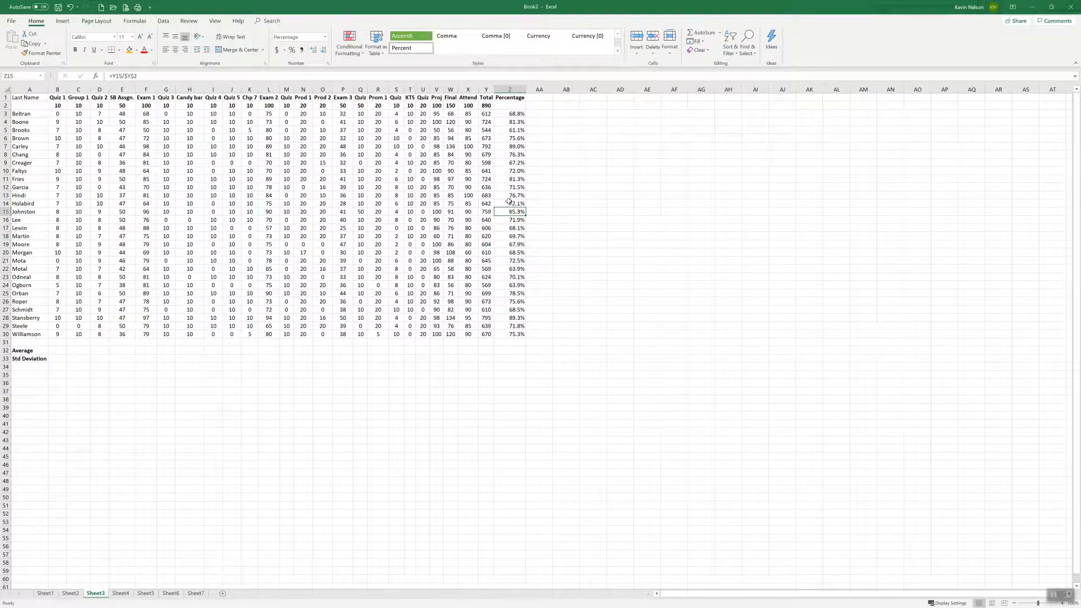
pyautogui.click(486, 106)
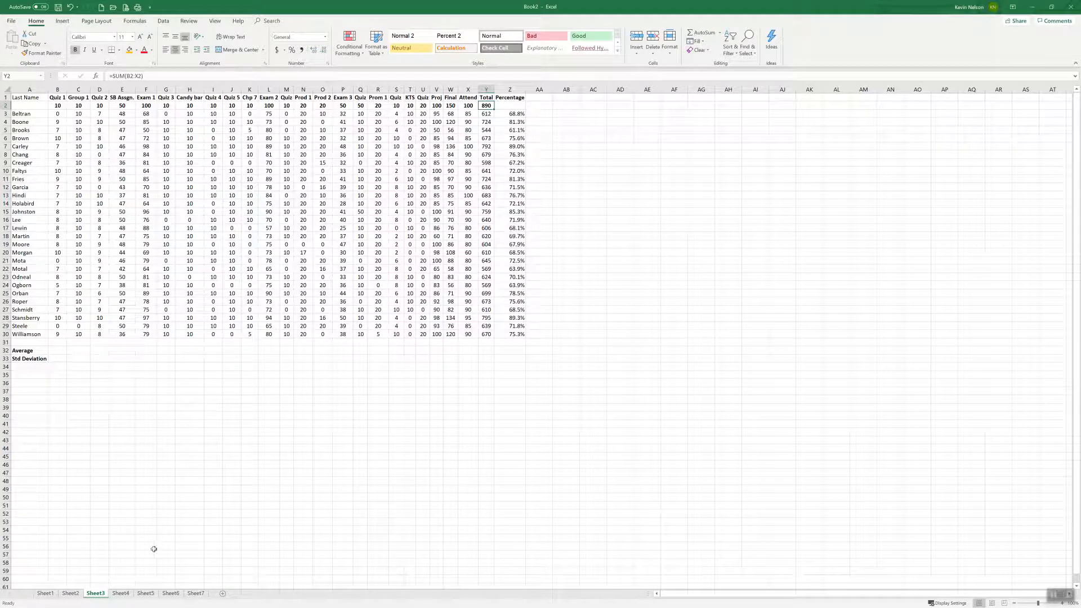
# Calculate the Quiz 1 standard deviation in B33 with the formula =STDEV(B3:B30)
pyautogui.click(59, 358)
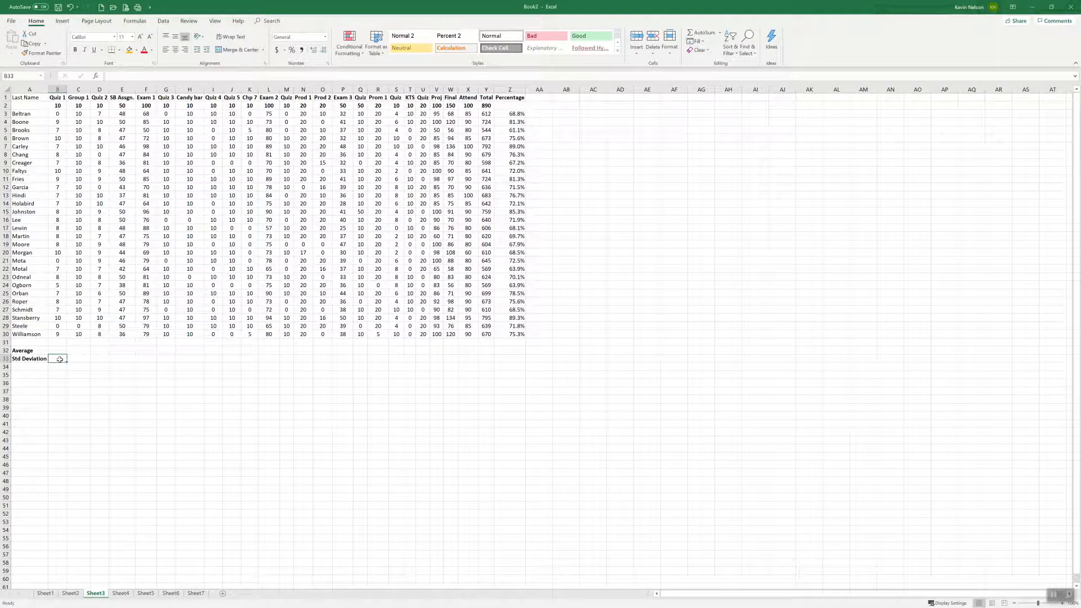
pyautogui.write('=')
pyautogui.write('st')
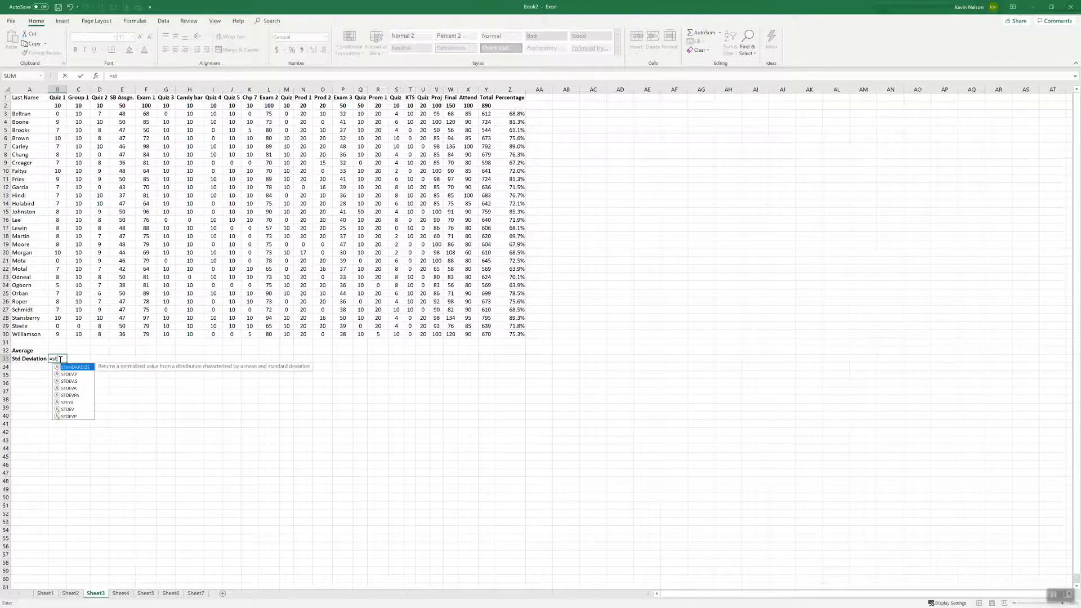
pyautogui.write('dev')
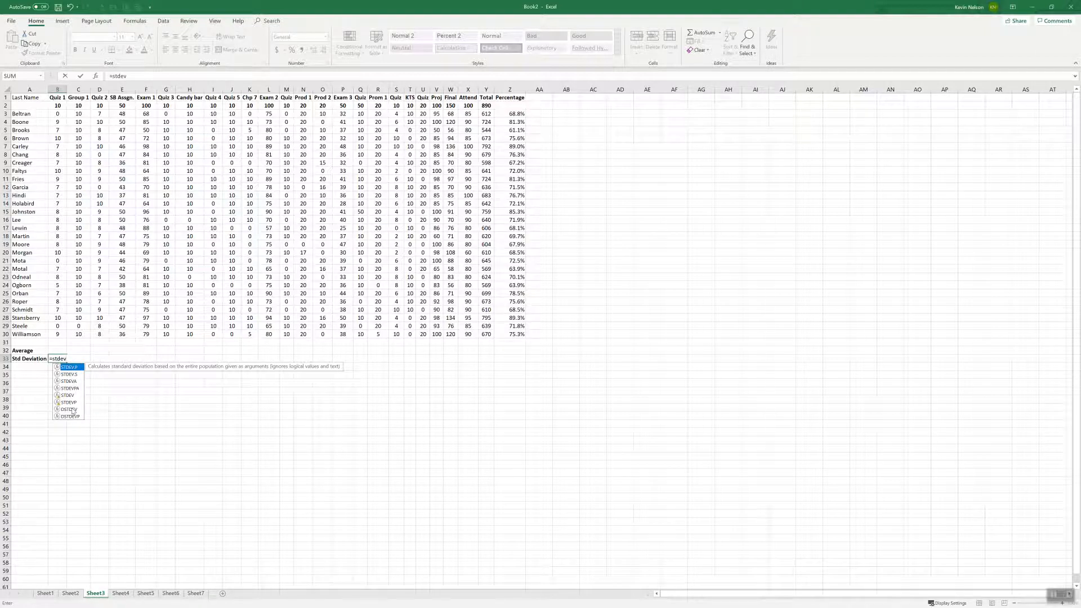
pyautogui.click(69, 395)
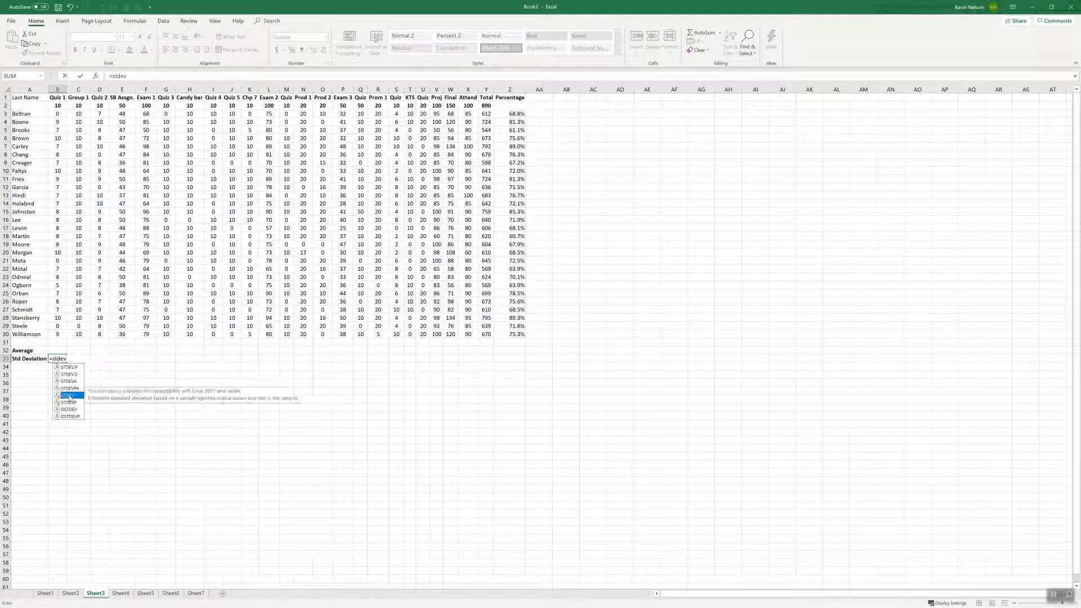
pyautogui.click(67, 359)
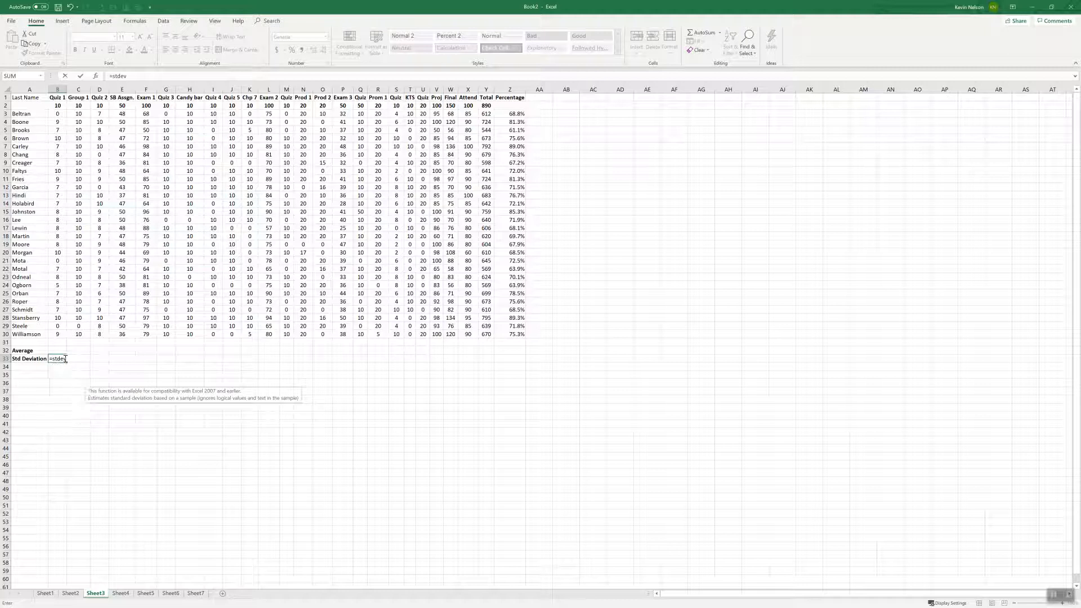
pyautogui.write('(')
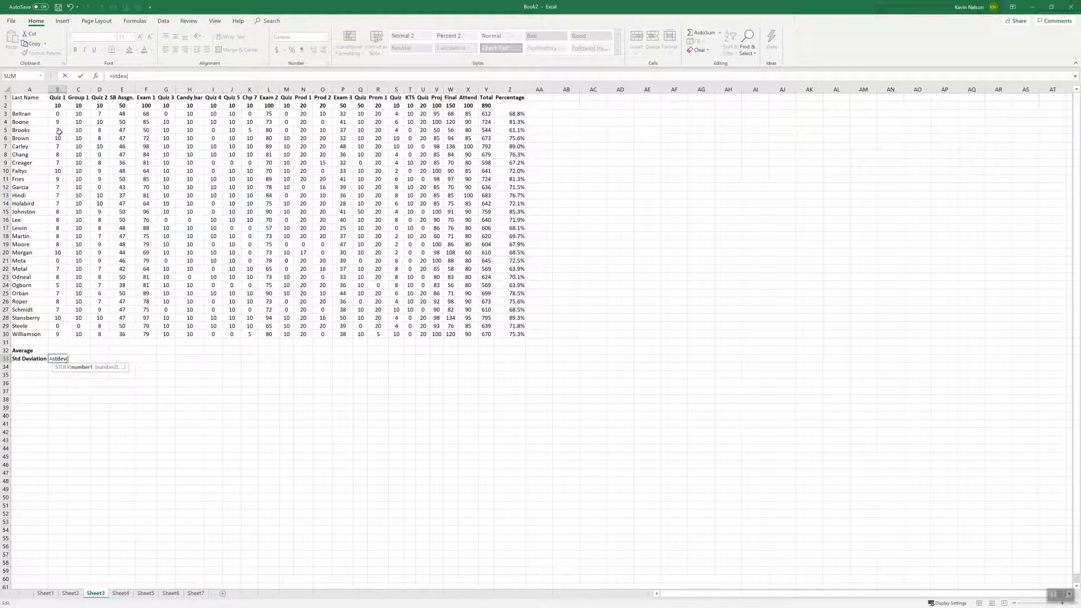
pyautogui.moveTo(59, 114); pyautogui.dragTo(64, 332)
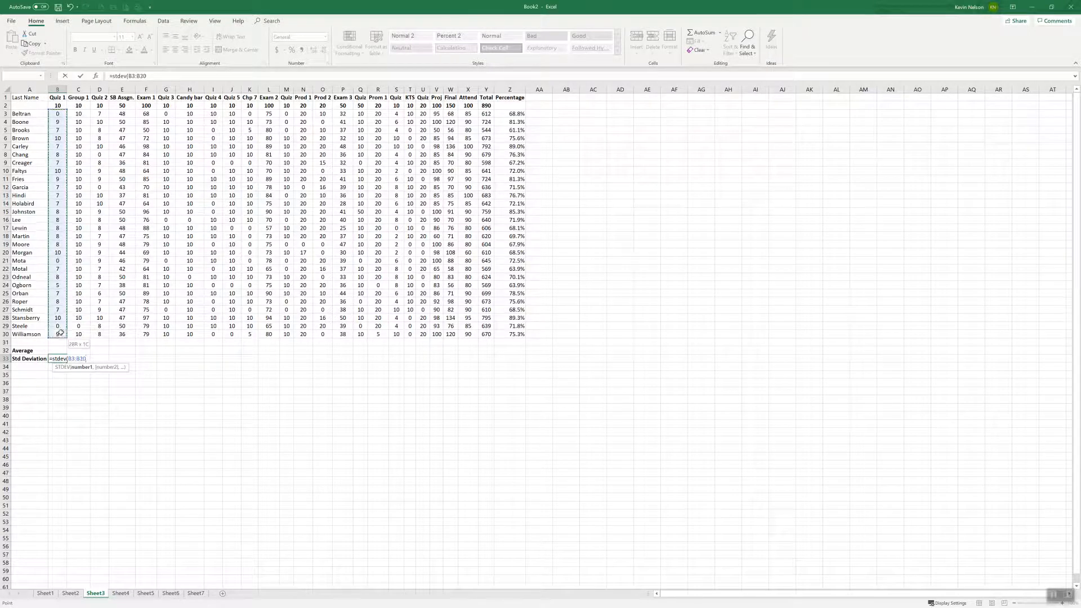
pyautogui.write(')')
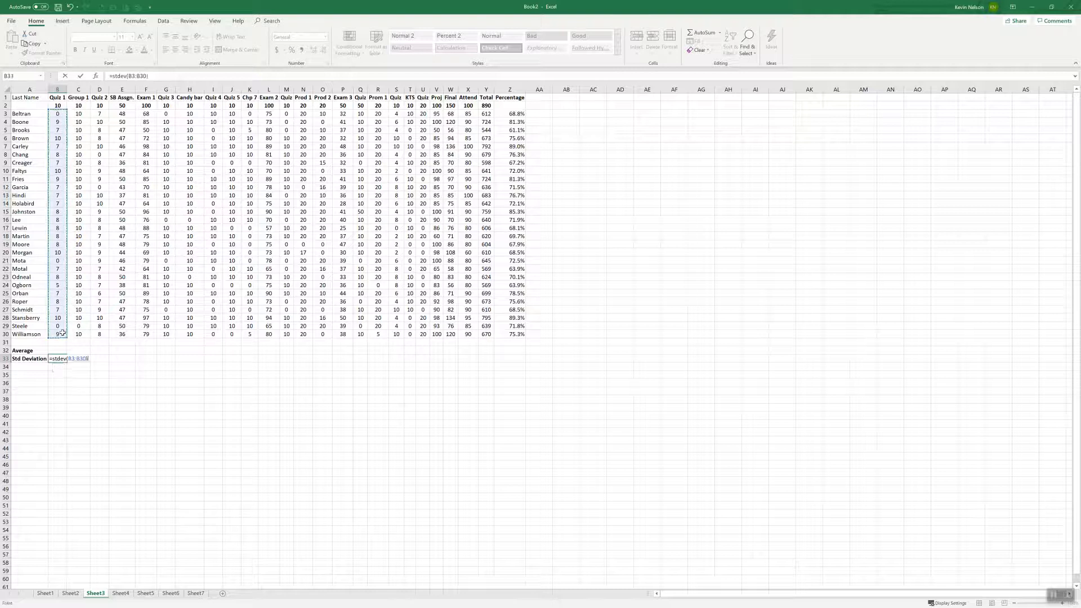
pyautogui.press('Return')
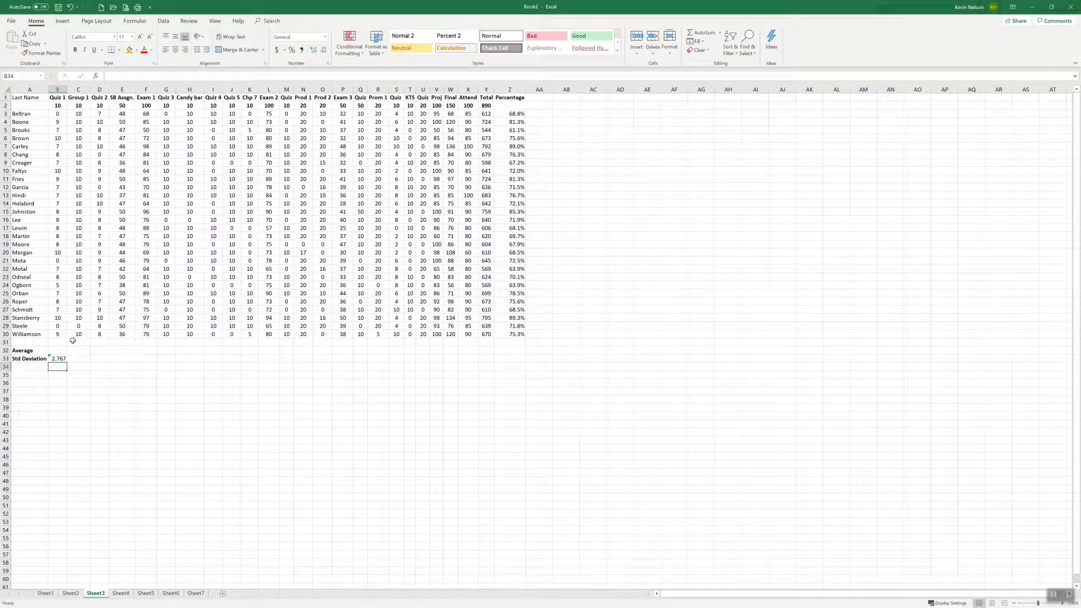
# Fill the standard deviation formula from B33 across to C33 and check the result against the Group 1 scores
pyautogui.click(60, 358)
pyautogui.click(60, 351)
pyautogui.click(75, 351)
pyautogui.click(59, 350)
pyautogui.click(80, 351)
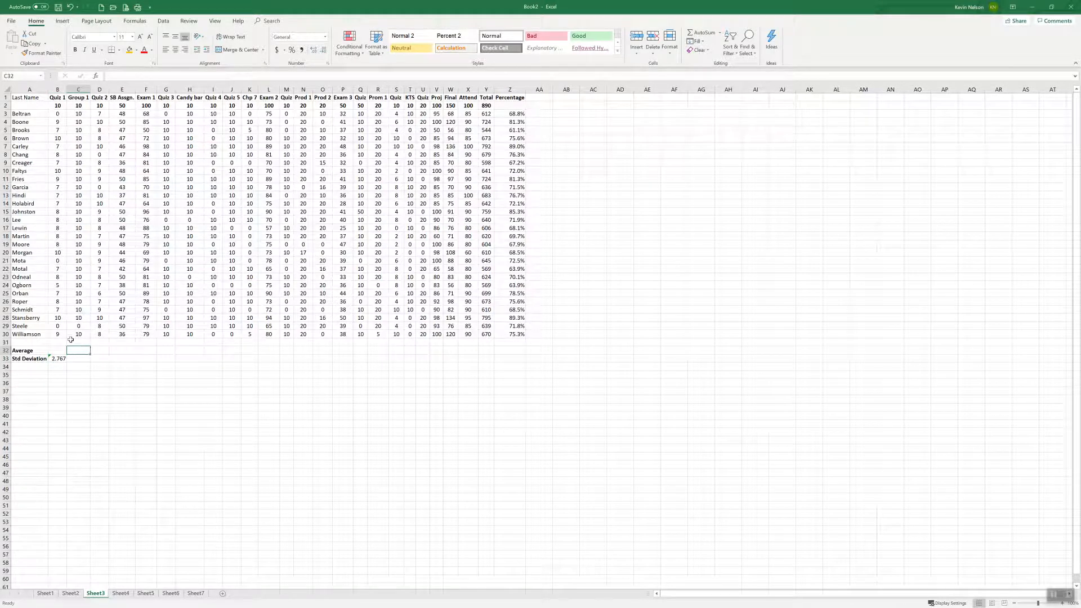
pyautogui.click(79, 360)
pyautogui.click(58, 358)
pyautogui.moveTo(67, 362); pyautogui.dragTo(83, 370)
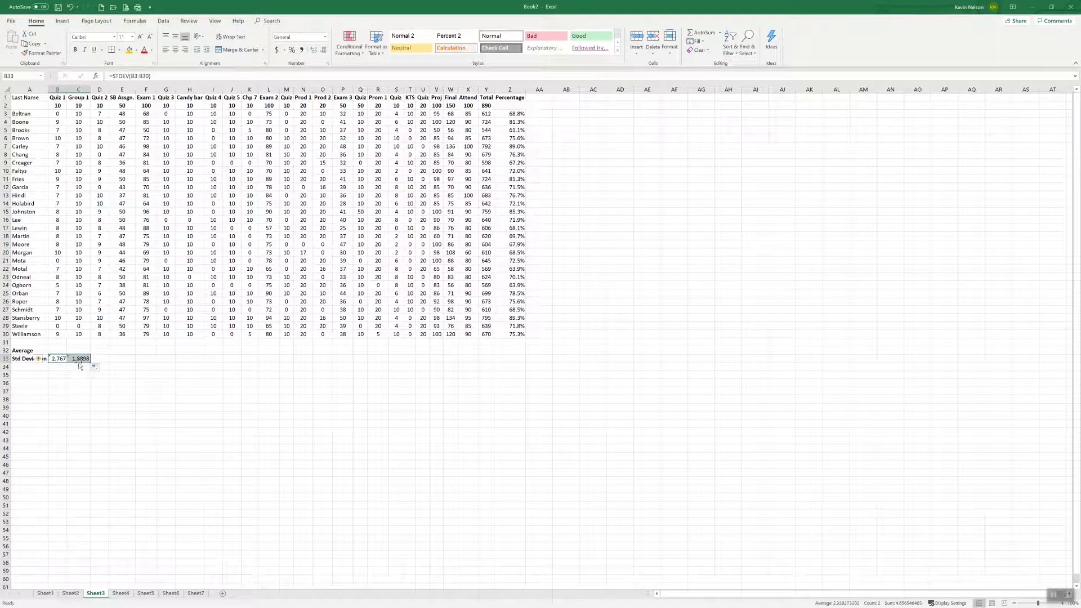
pyautogui.click(81, 326)
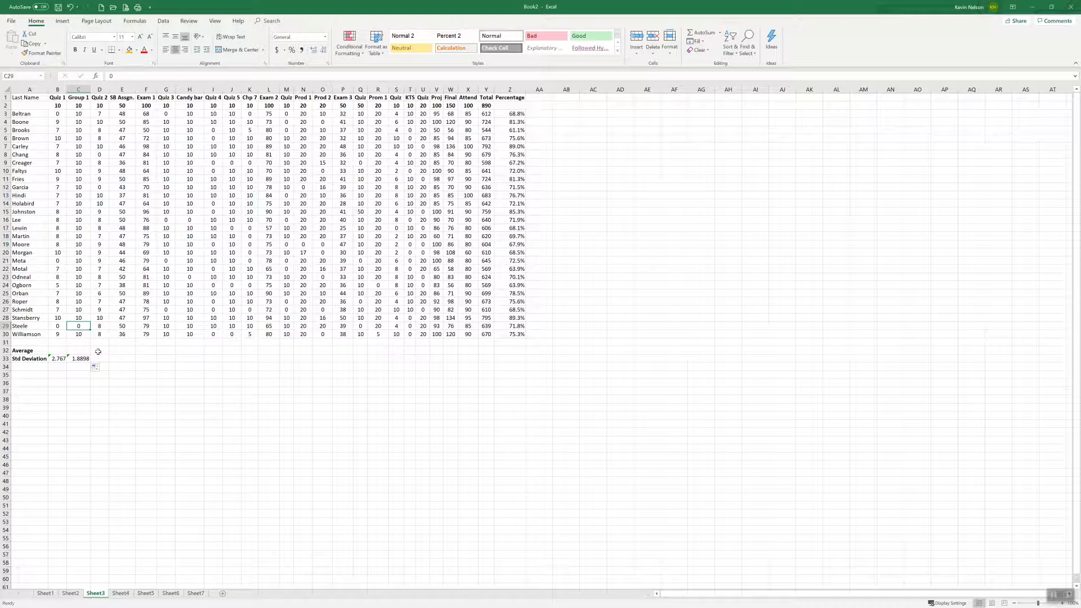
pyautogui.click(80, 359)
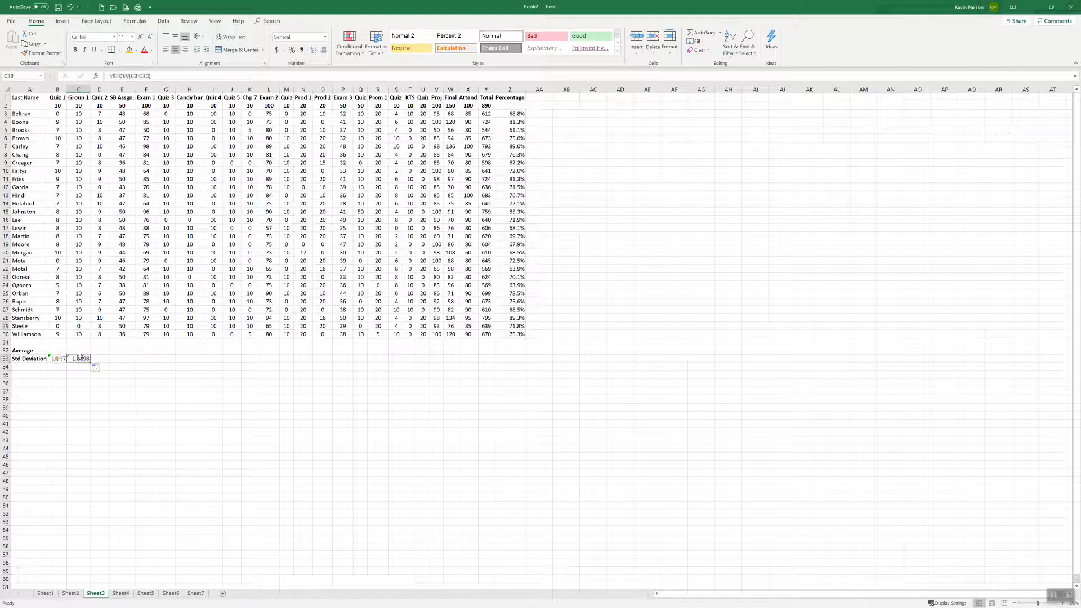
# Set the Group 1 score in C29 to 10 and check the standard deviation in C33
pyautogui.click(80, 326)
pyautogui.write('10')
pyautogui.press('Return')
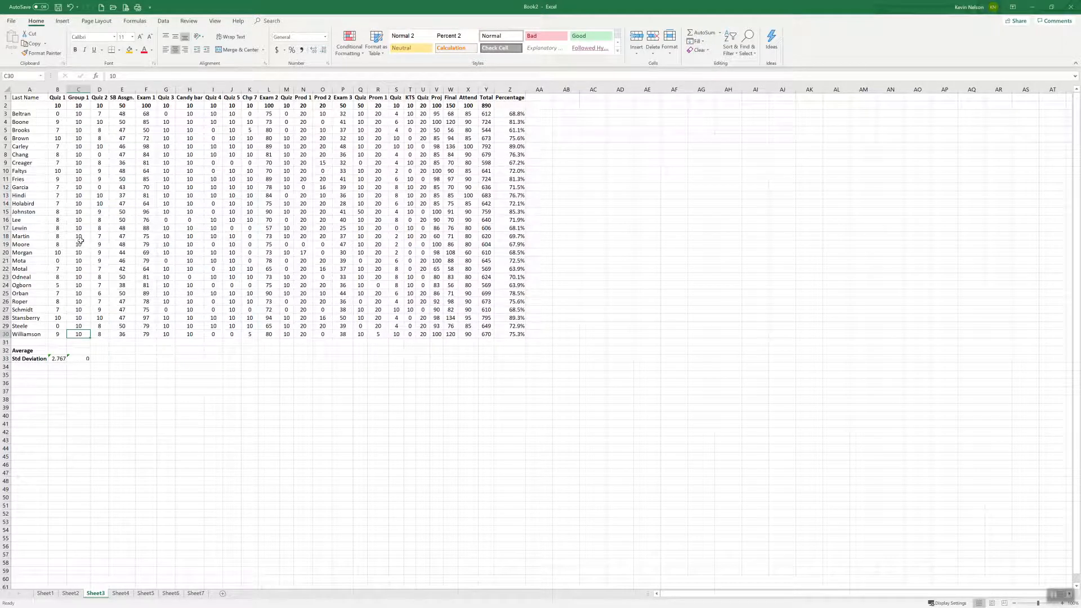
pyautogui.click(81, 357)
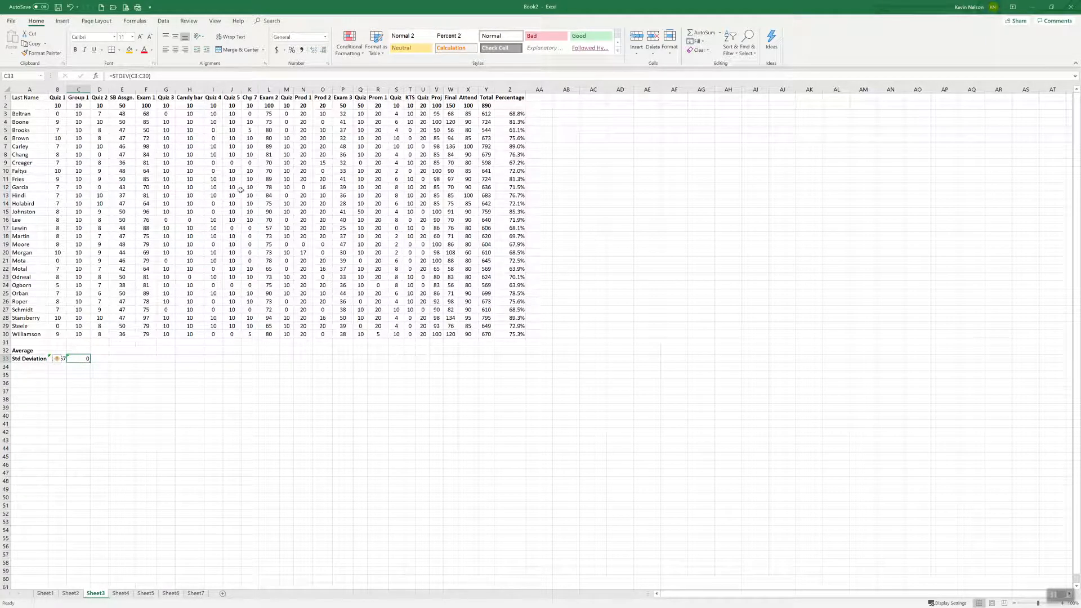
pyautogui.click(95, 399)
pyautogui.click(60, 352)
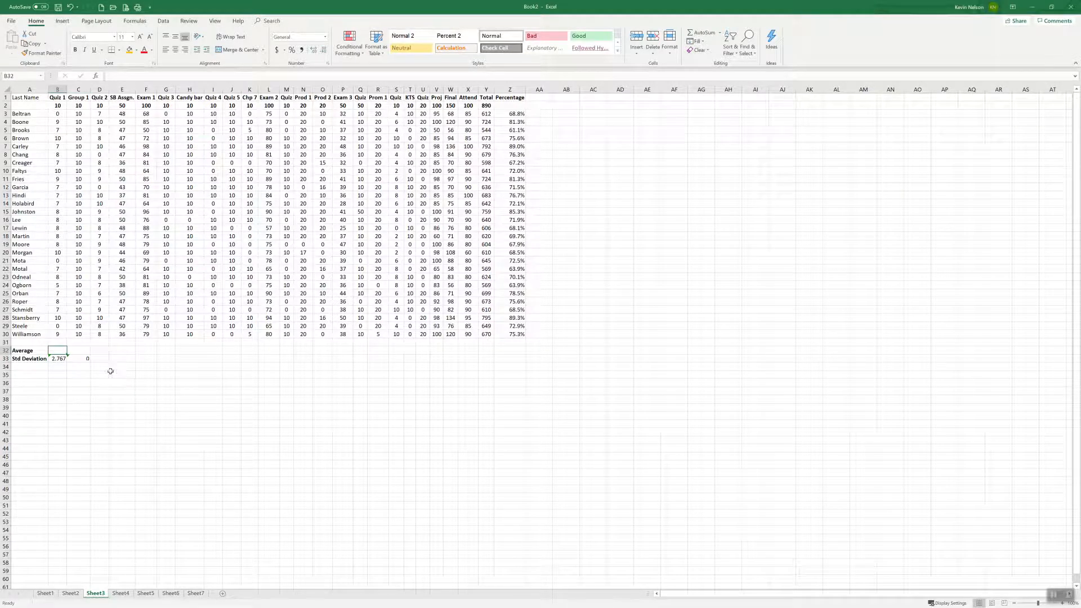
pyautogui.click(78, 360)
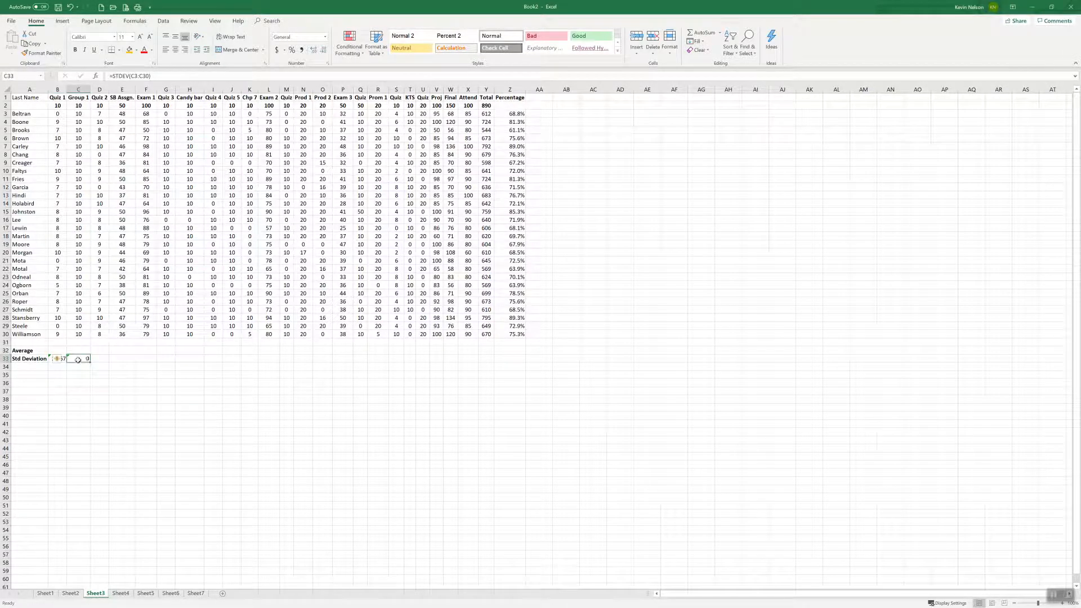
pyautogui.click(58, 375)
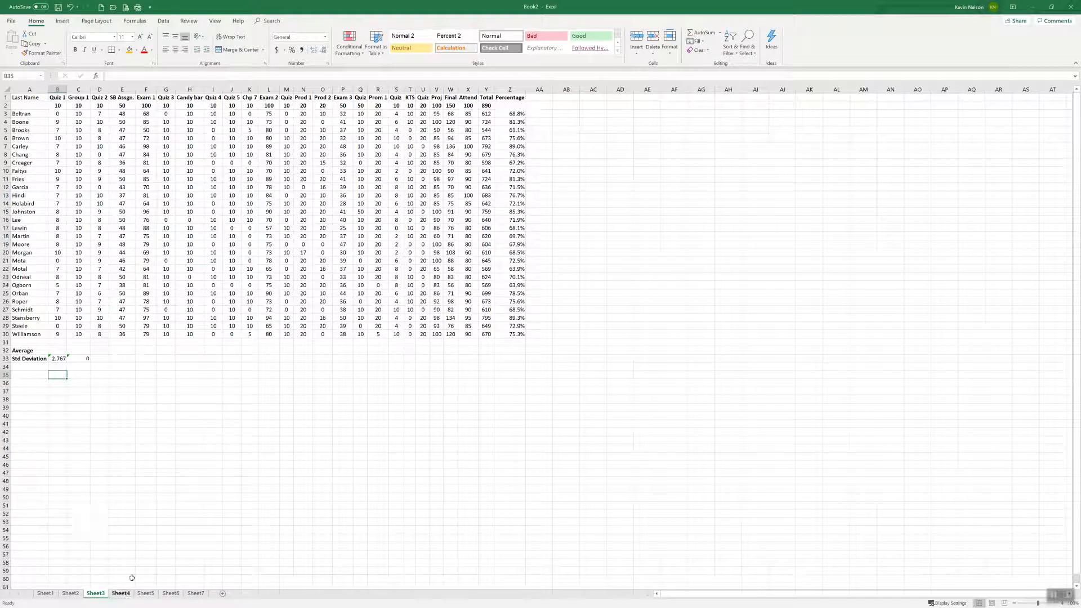
# Open Sheet4 and resize column A to fit the Salesperson labels
pyautogui.click(121, 592)
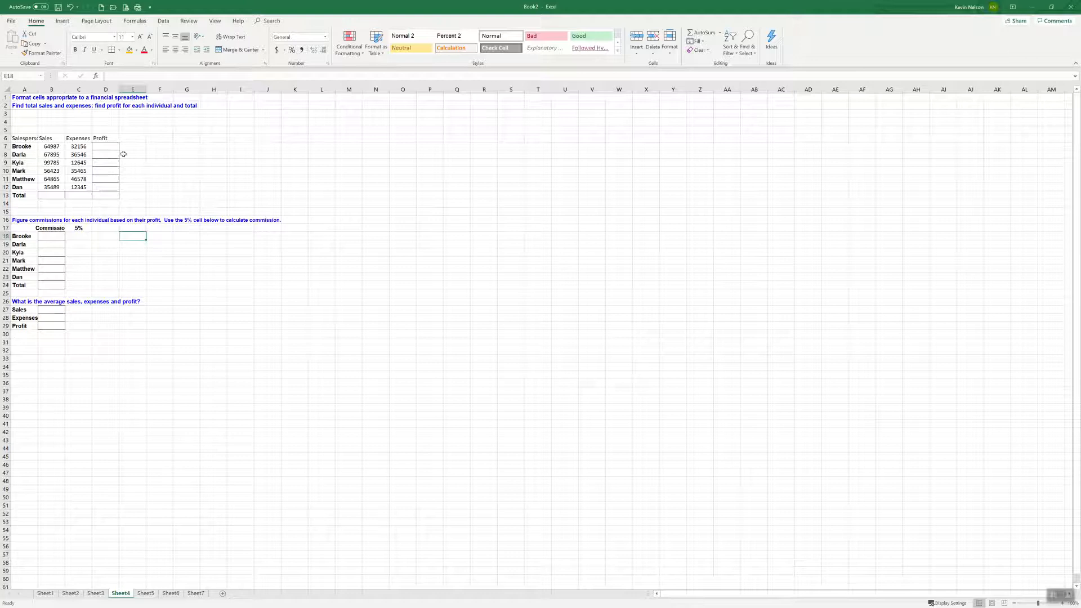
pyautogui.doubleClick(38, 89)
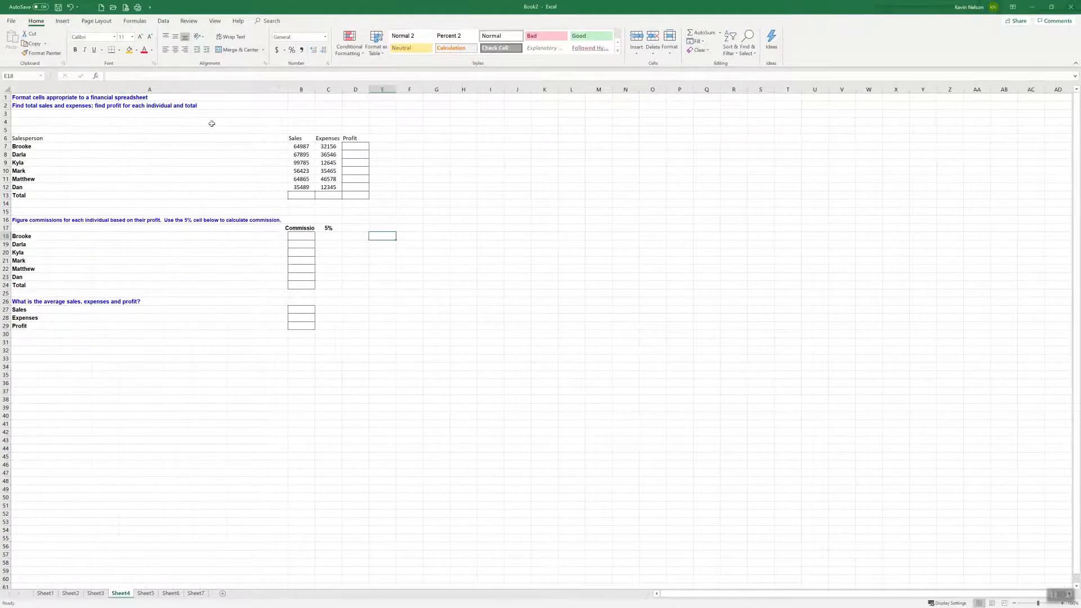
pyautogui.moveTo(288, 90); pyautogui.dragTo(52, 93)
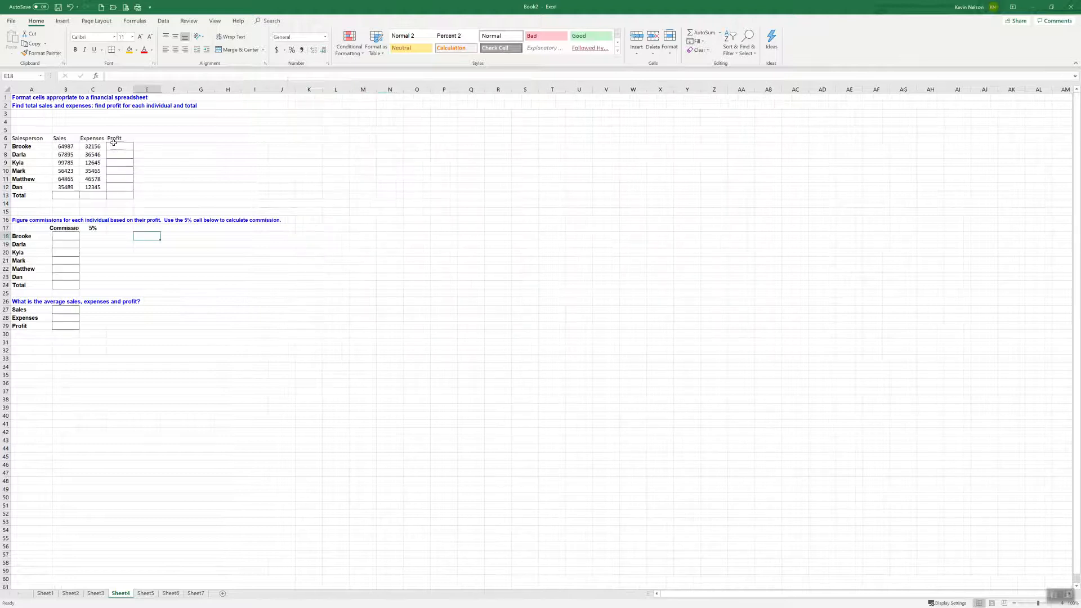
# Format B7:D13 as dollar accounting values with no decimal places
pyautogui.moveTo(63, 146); pyautogui.dragTo(111, 195)
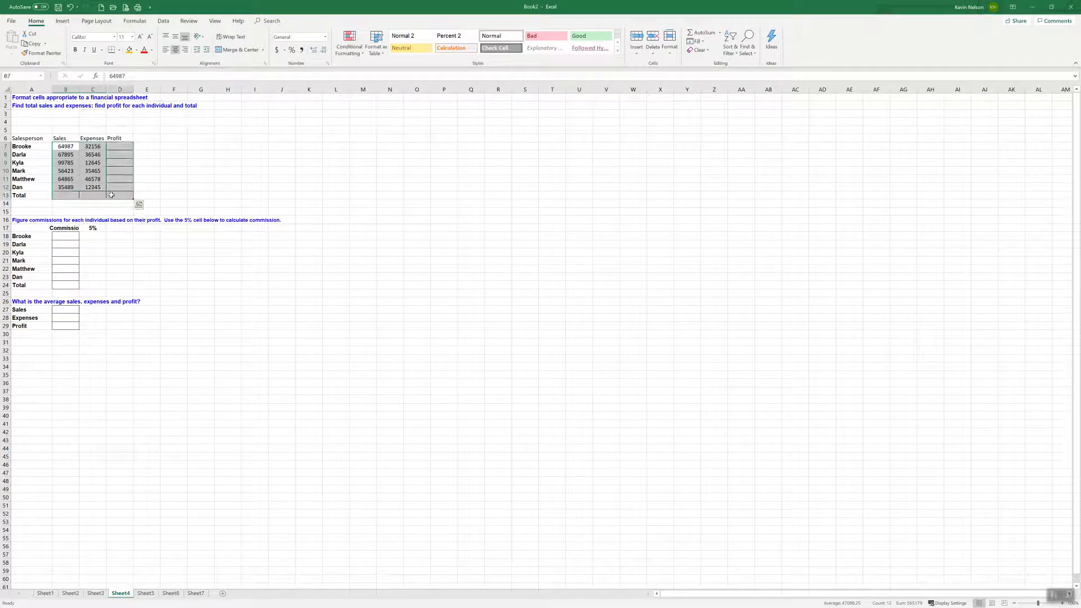
pyautogui.click(277, 50)
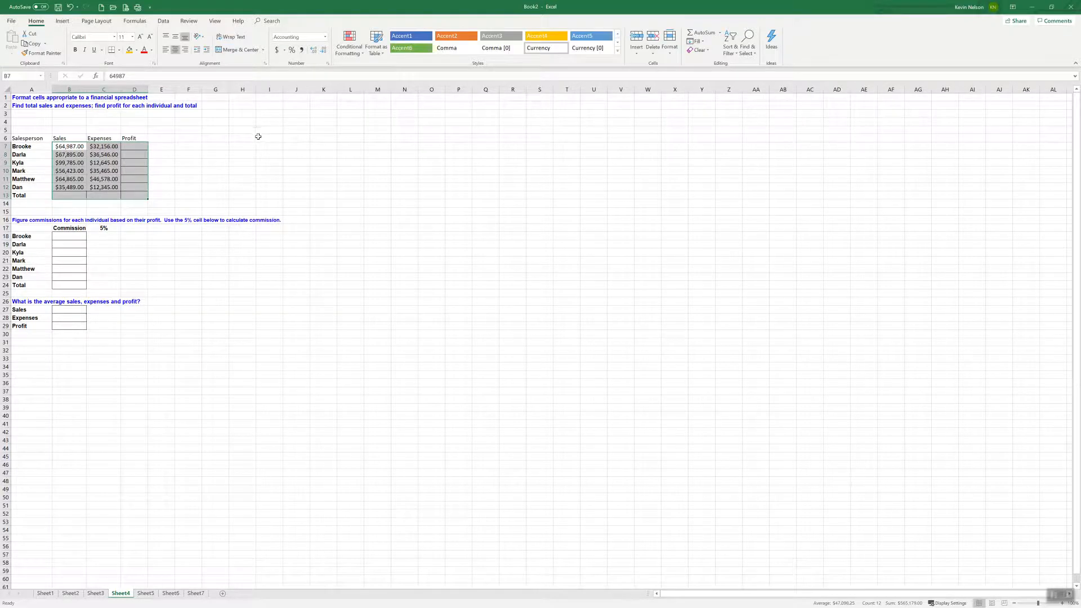
pyautogui.click(324, 51)
pyautogui.click(324, 51)
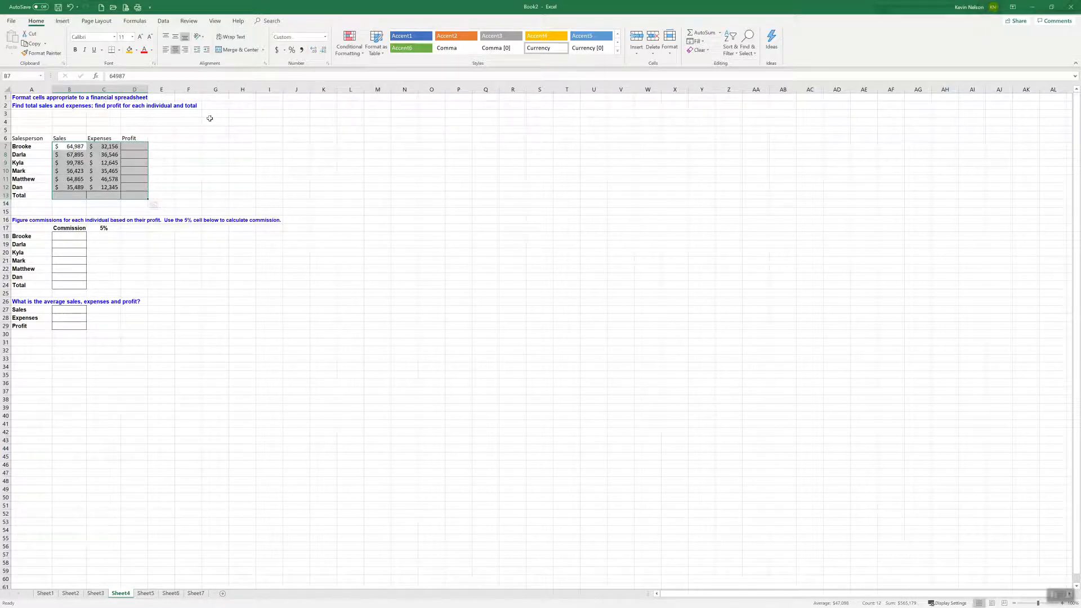
# Calculate the first salesperson's profit in D7 with =B7-C7 and check the sales and expenses cells it uses
pyautogui.click(132, 146)
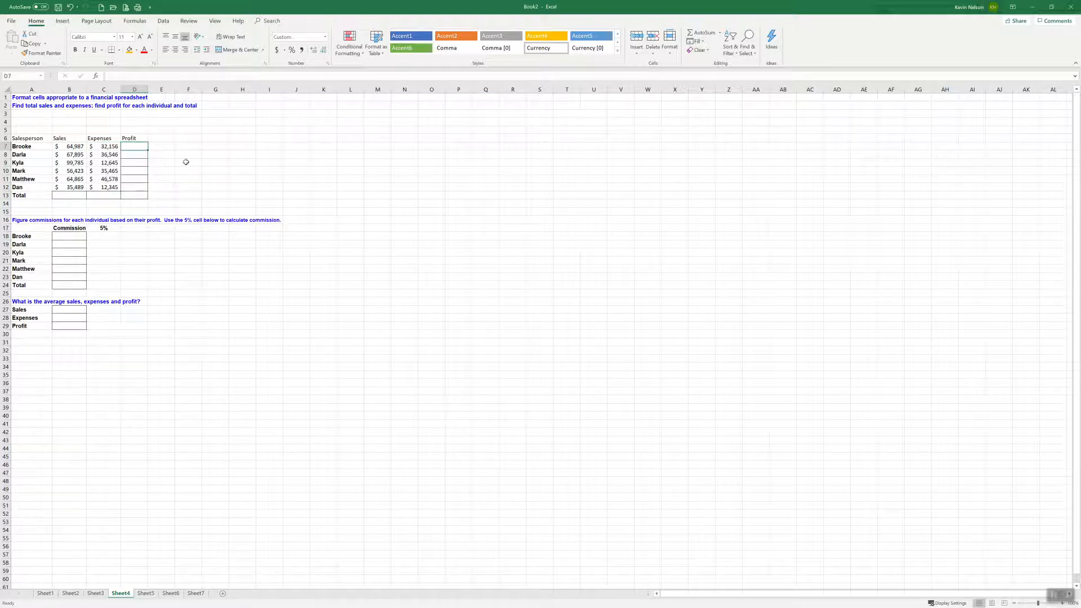
pyautogui.write('=')
pyautogui.click(70, 148)
pyautogui.write('-')
pyautogui.click(105, 146)
pyautogui.press('Return')
pyautogui.click(144, 146)
pyautogui.click(72, 146)
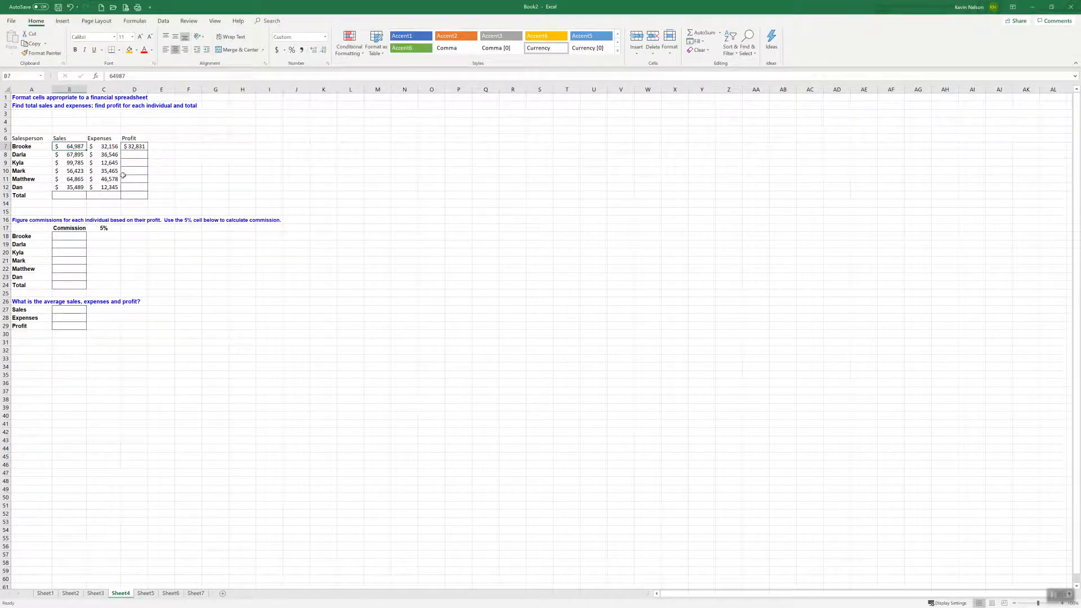
pyautogui.click(109, 148)
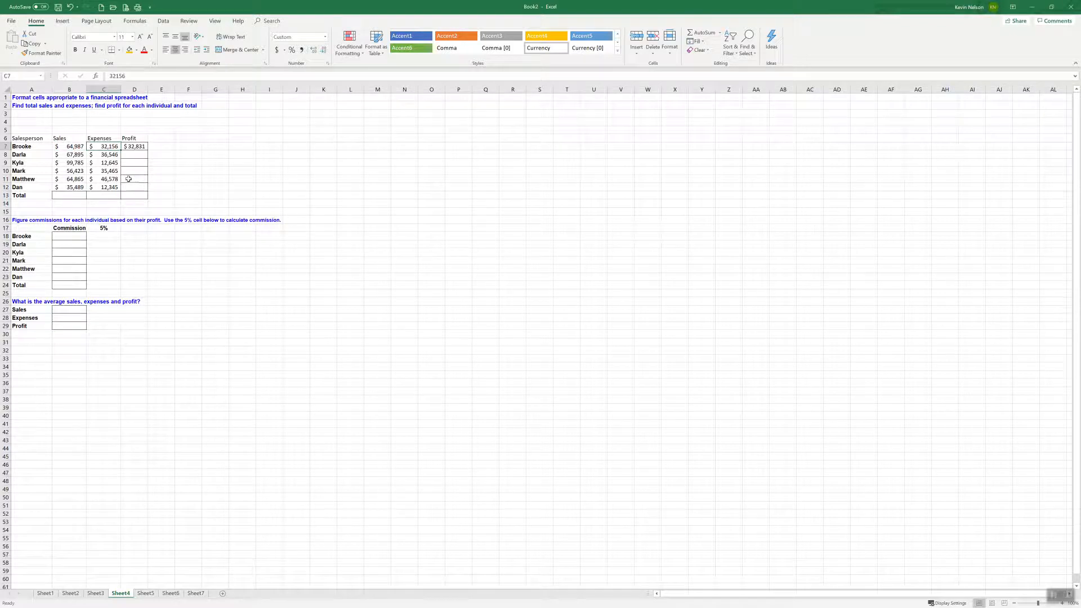
# Fill the profit formula from D7 down to D12 and check the copied formula in D9
pyautogui.click(141, 147)
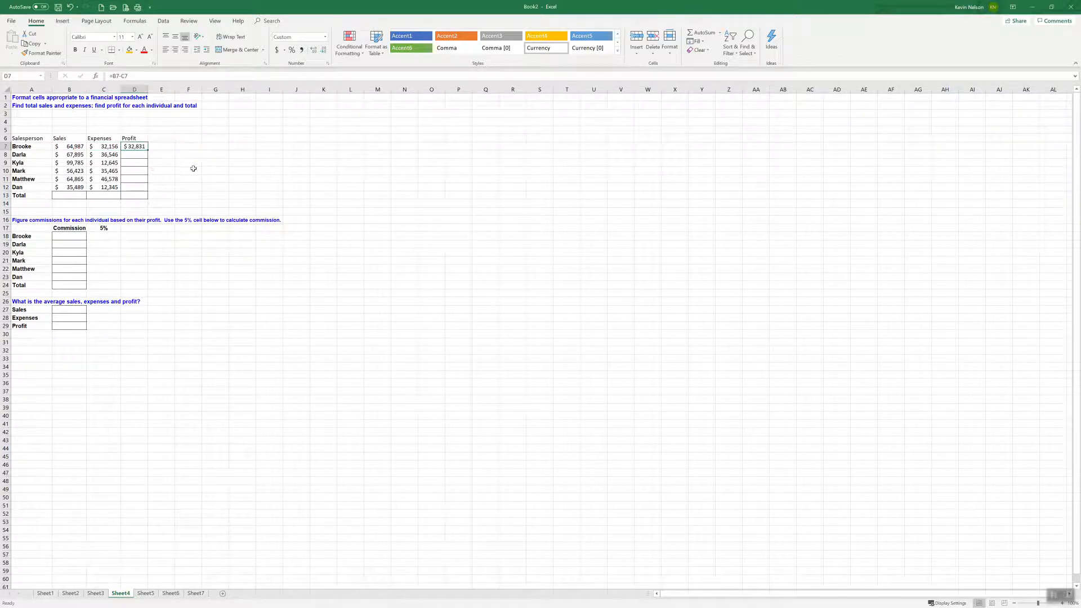
pyautogui.moveTo(150, 152); pyautogui.dragTo(150, 189)
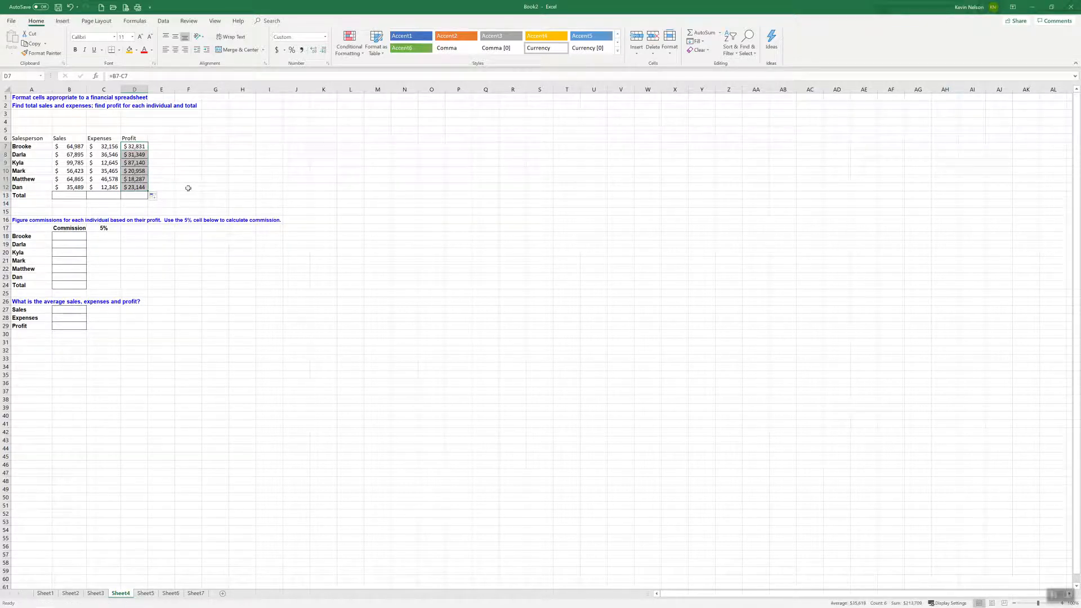
pyautogui.click(141, 163)
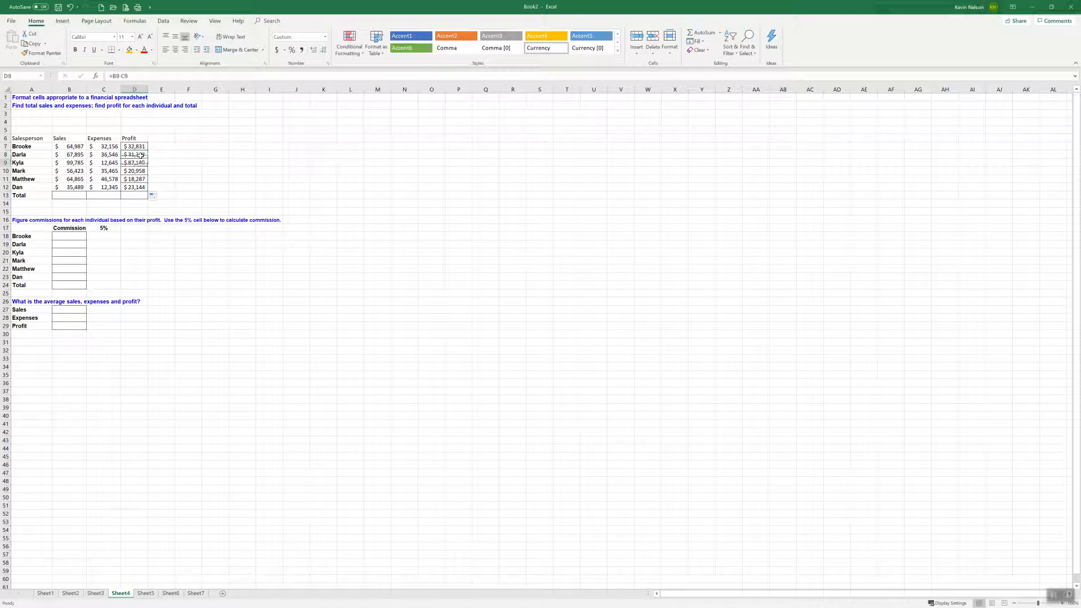
# Total the sales in B13 with =SUM(B7:B12) and fill the formula across to D13
pyautogui.click(71, 194)
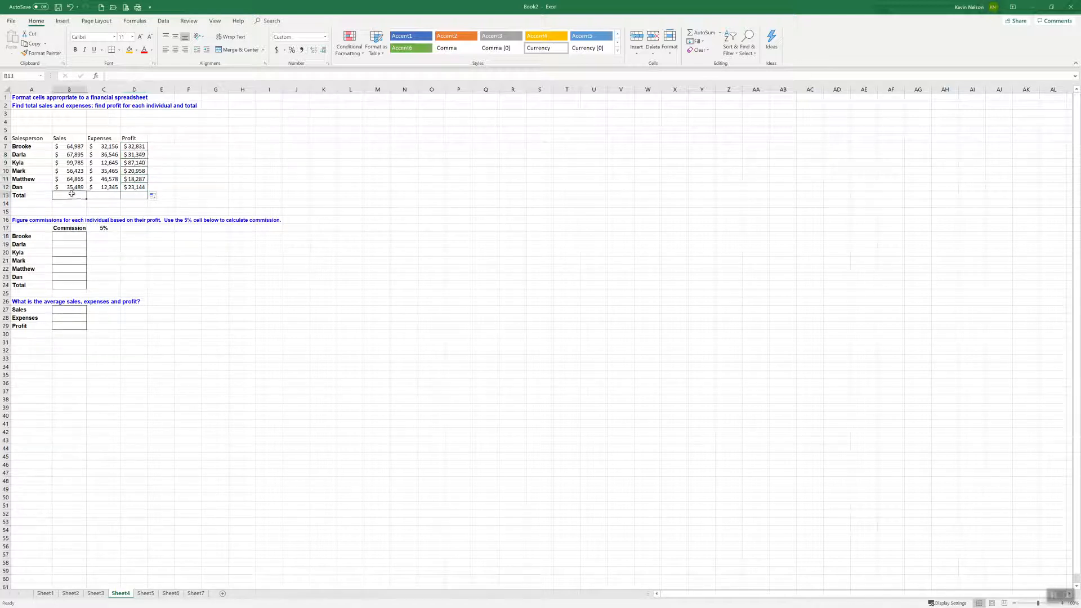
pyautogui.write('=sum(')
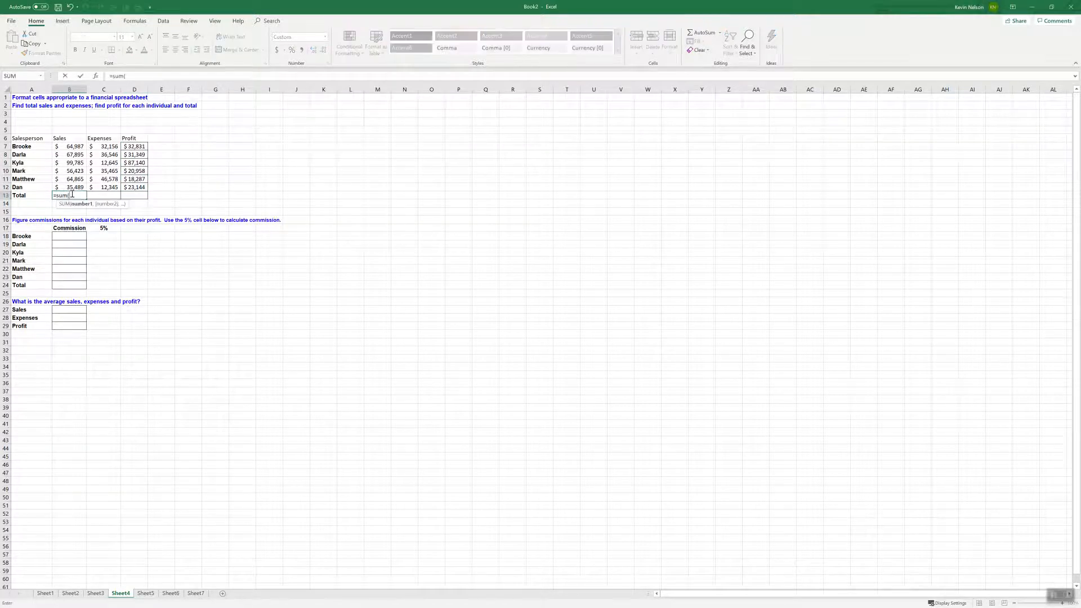
pyautogui.moveTo(72, 144); pyautogui.dragTo(134, 197)
pyautogui.press('Return')
pyautogui.click(76, 194)
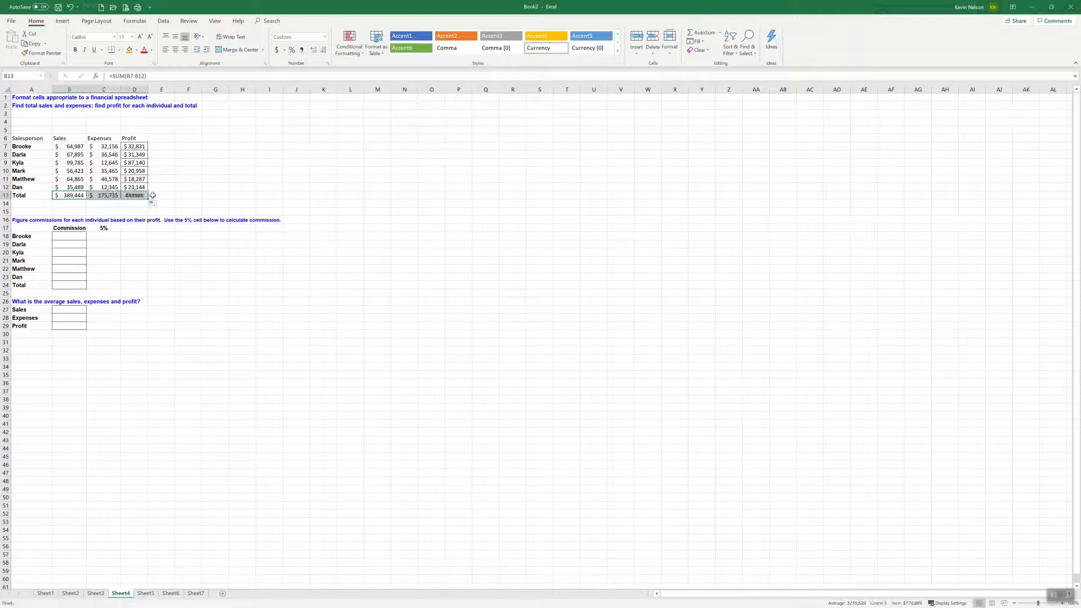
# Fill the profit formula from D12 into the total cell D13 and widen column D to fit the total
pyautogui.click(135, 188)
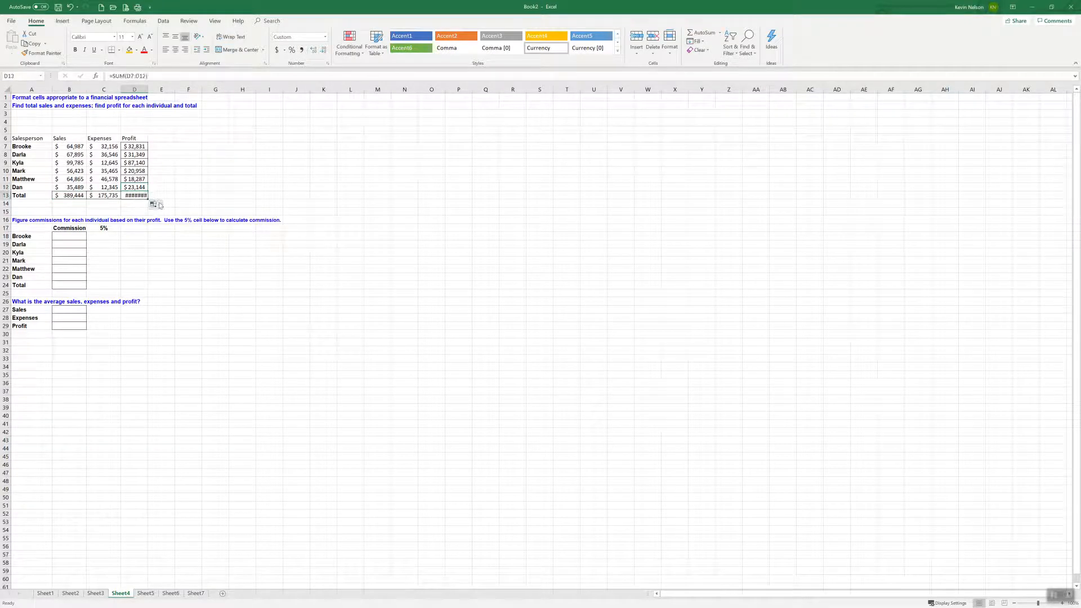
pyautogui.moveTo(141, 186); pyautogui.dragTo(138, 196)
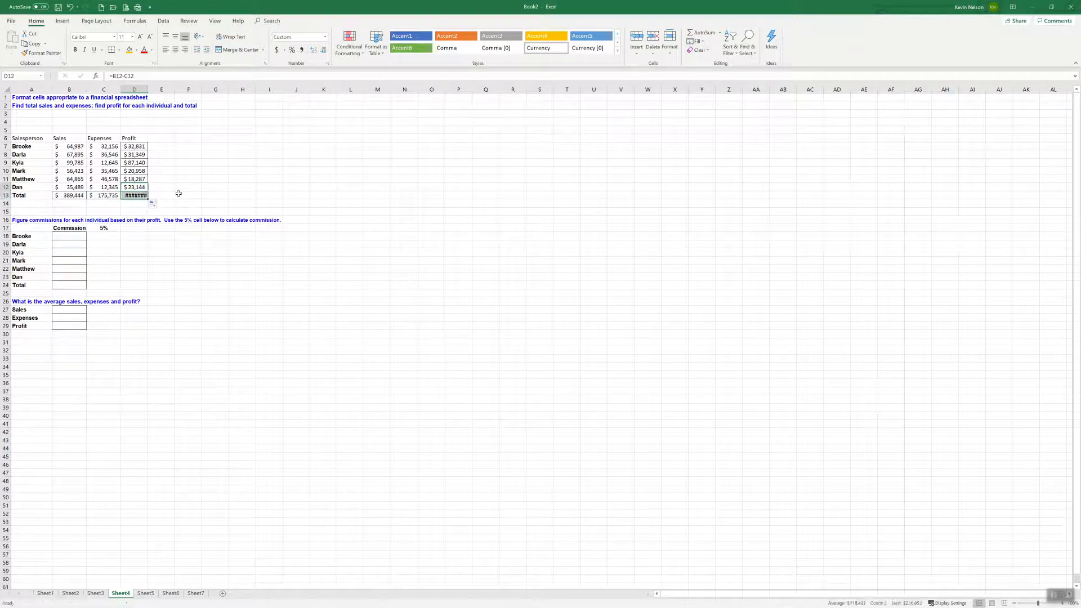
pyautogui.moveTo(148, 90); pyautogui.dragTo(151, 90)
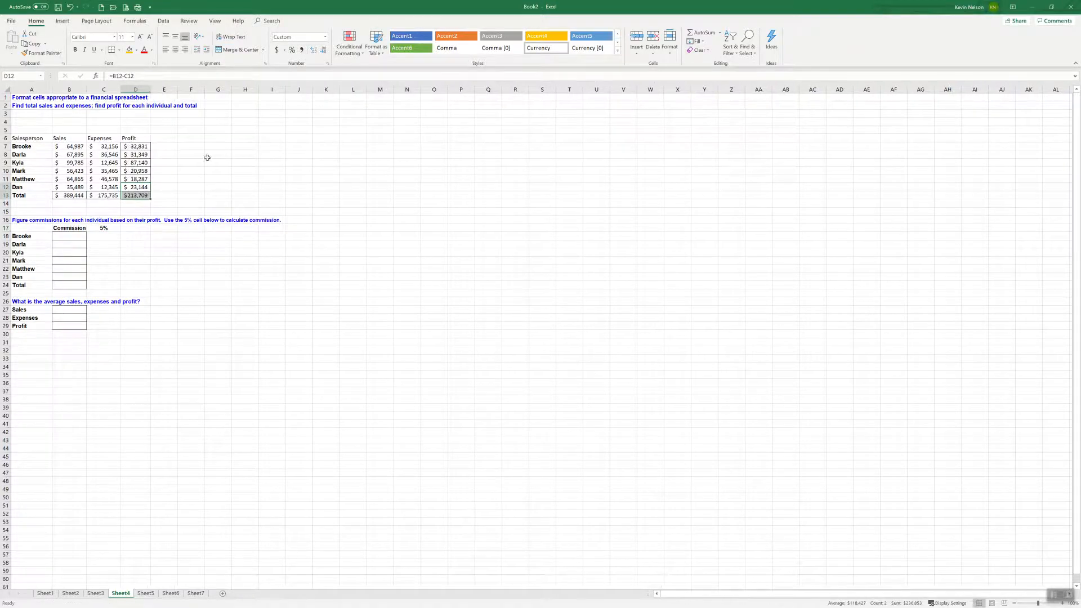
pyautogui.click(207, 156)
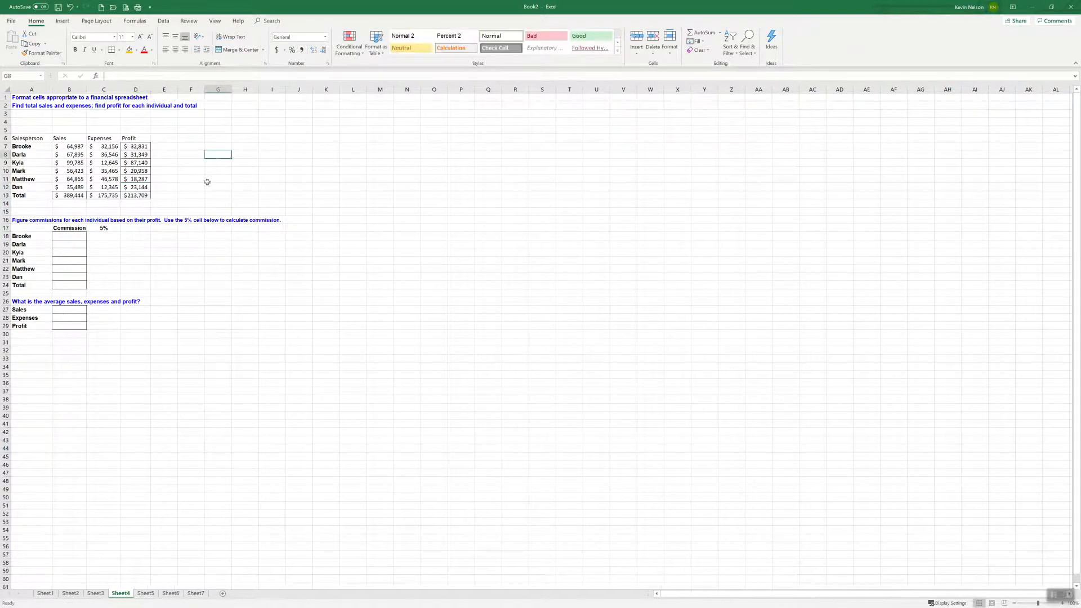
pyautogui.click(141, 197)
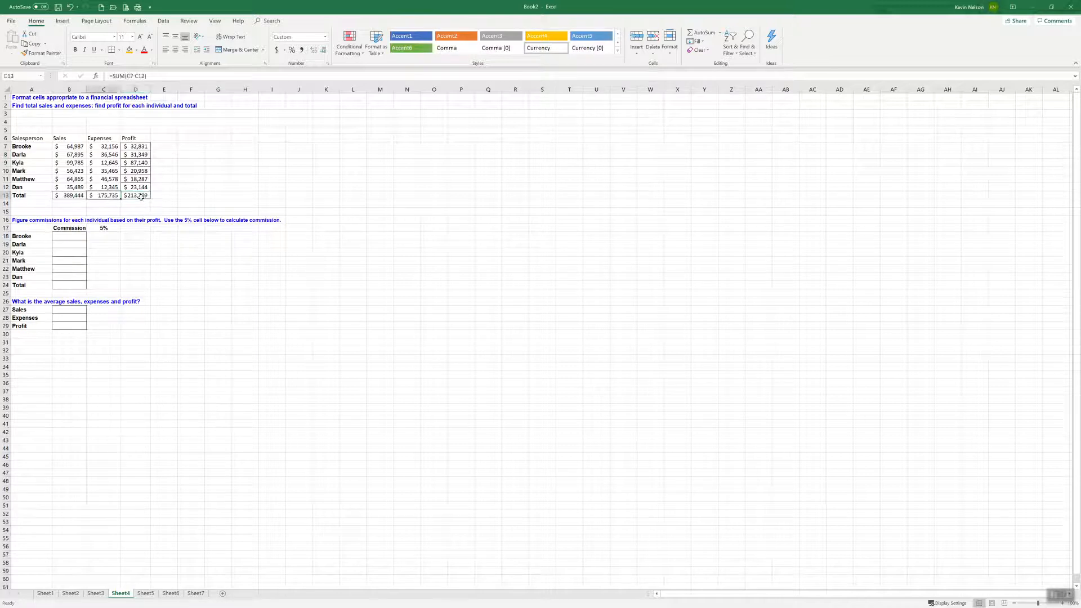
# Calculate the first salesperson's commission in B18 with the formula =D7*C17
pyautogui.click(72, 236)
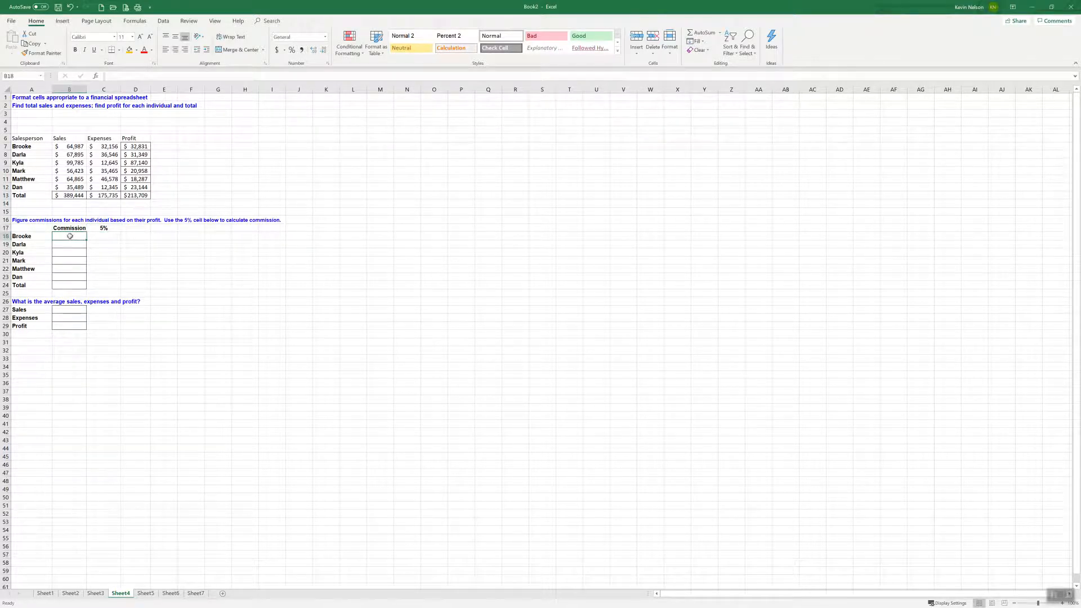
pyautogui.click(138, 148)
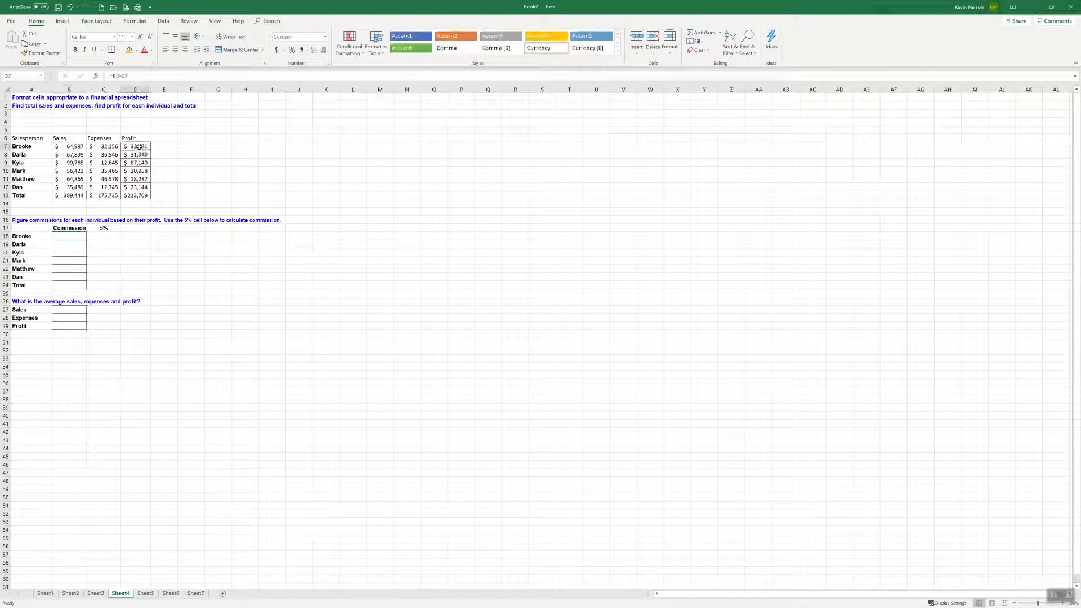
pyautogui.click(77, 236)
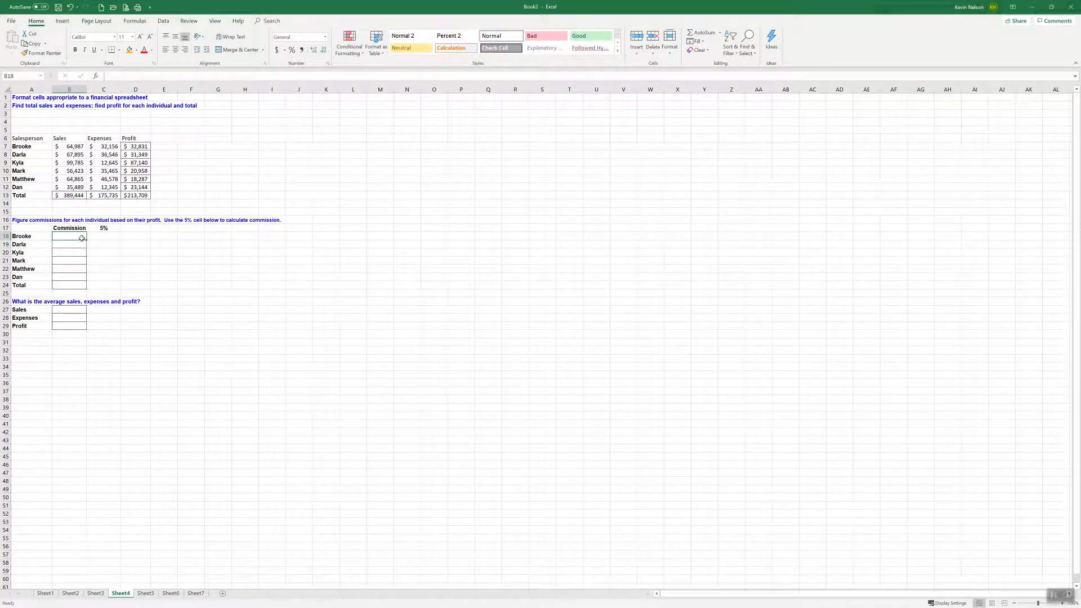
pyautogui.write('=')
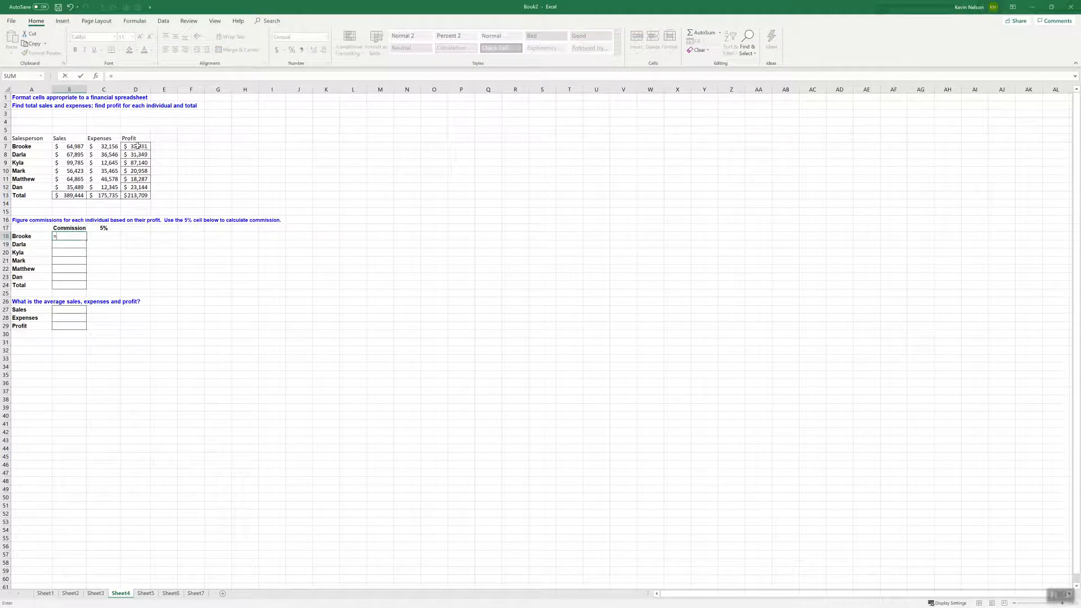
pyautogui.click(139, 146)
pyautogui.click(105, 229)
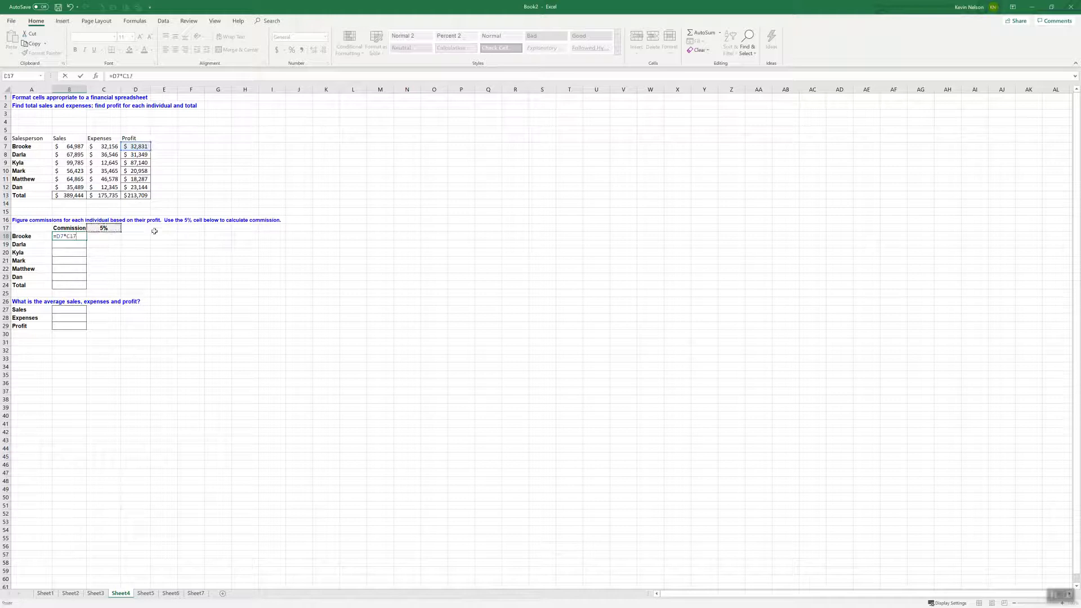
pyautogui.press('Return')
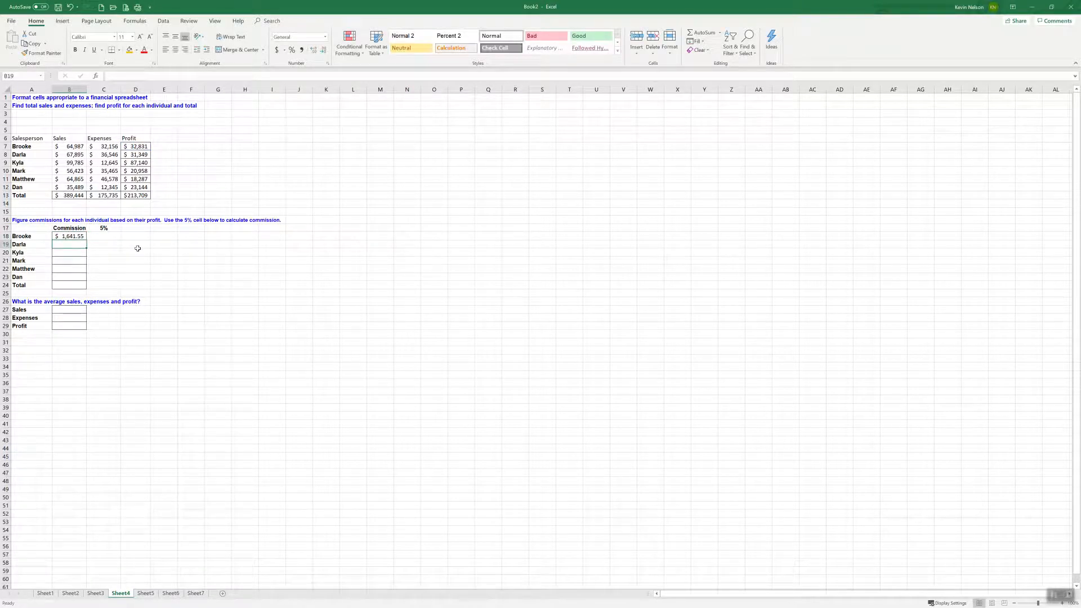
pyautogui.press('Up')
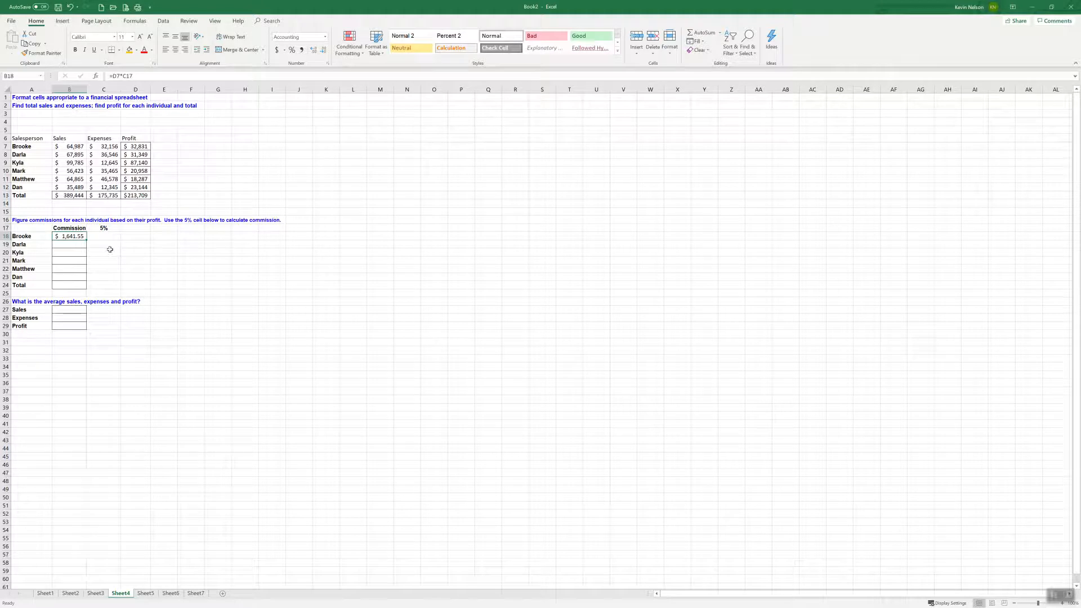
pyautogui.click(71, 244)
pyautogui.click(104, 228)
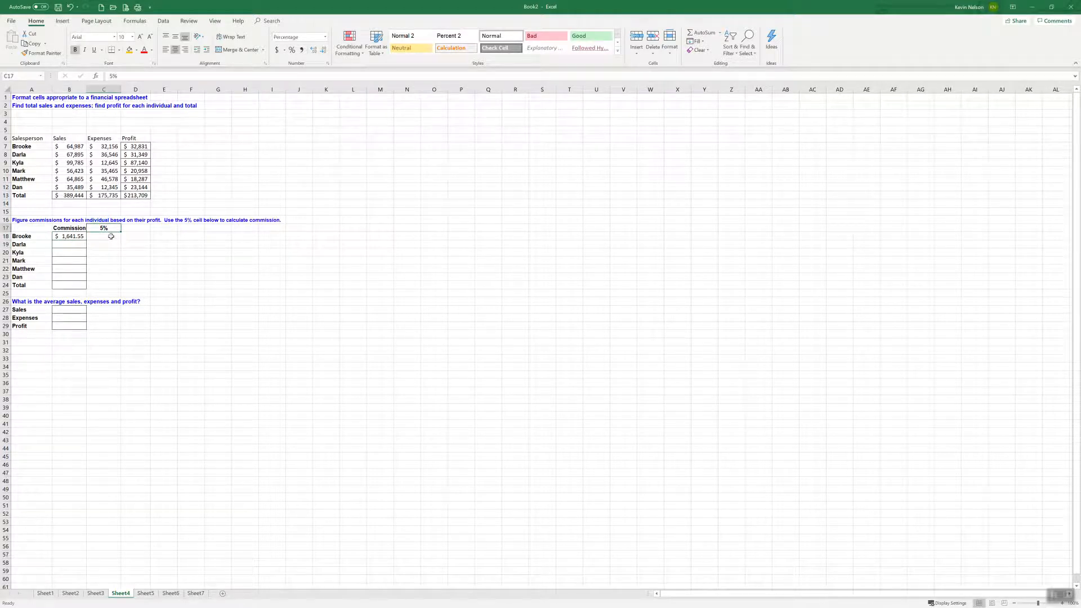
pyautogui.click(73, 244)
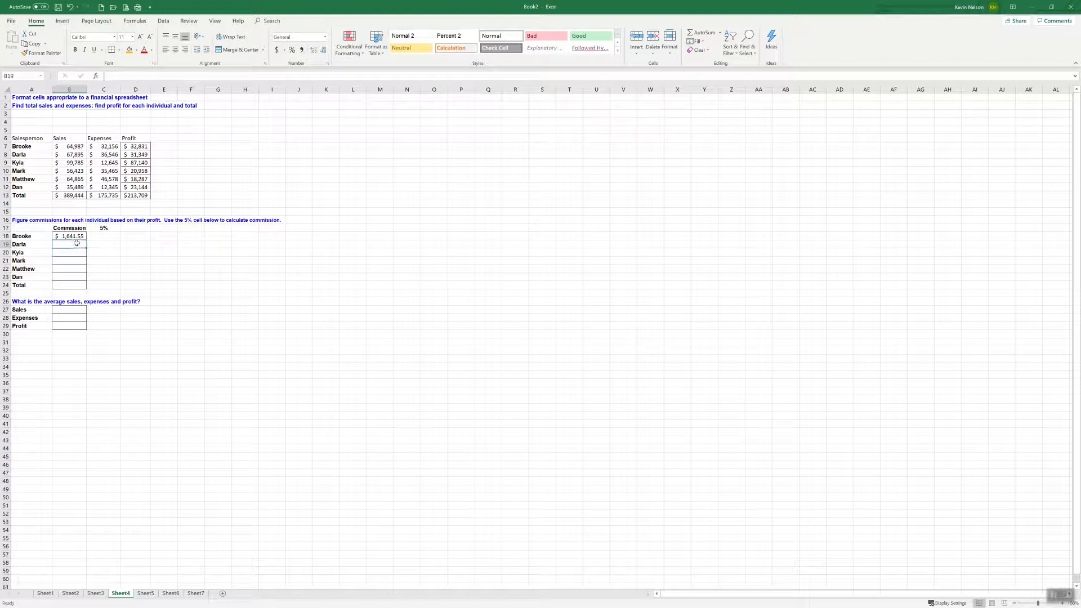
pyautogui.write('=')
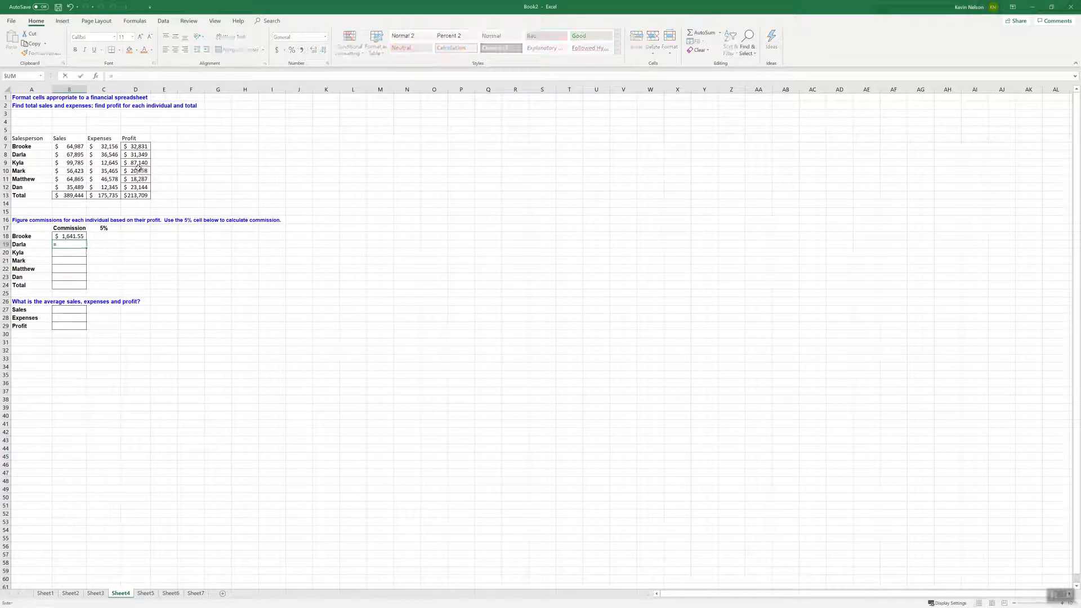
pyautogui.press('Escape')
# Make the C17 reference absolute in B18, giving =D7*$C$17, and fill the formula down to B24
pyautogui.click(76, 236)
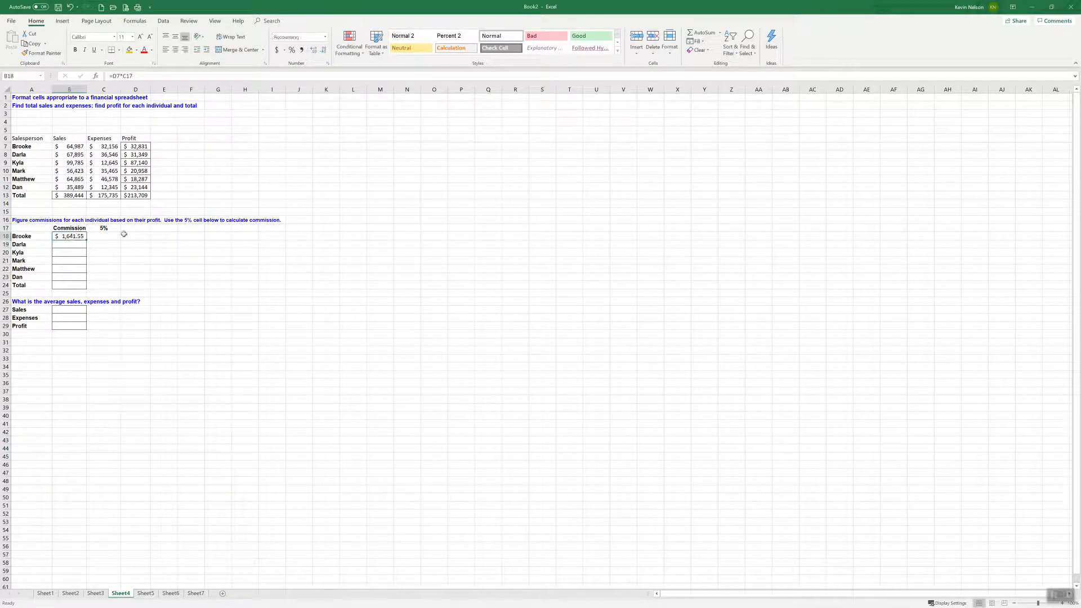
pyautogui.click(129, 75)
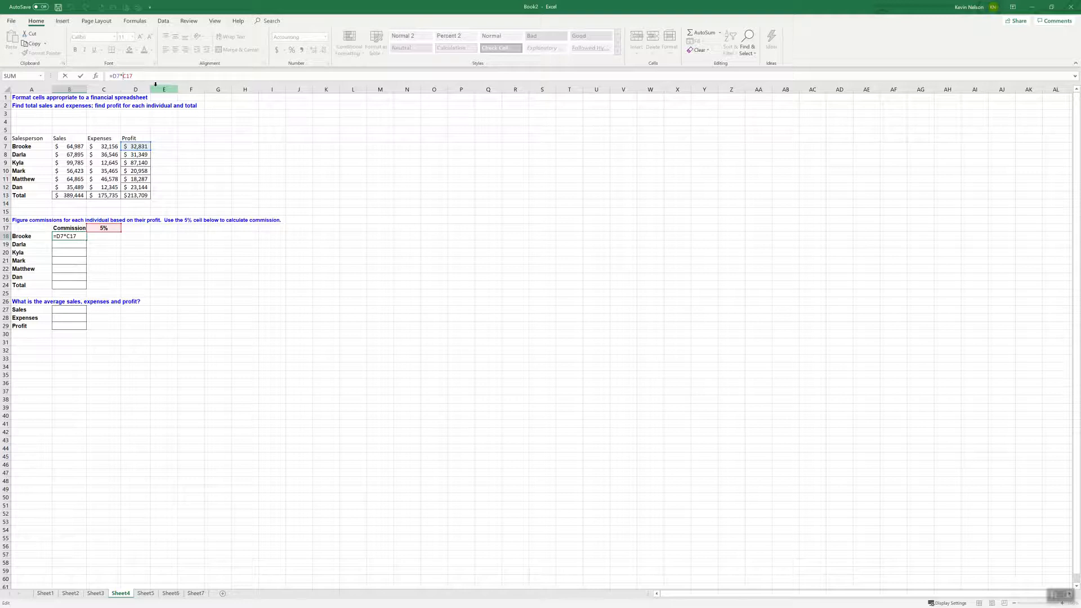
pyautogui.press('F4')
pyautogui.hotkey('ctrl', 'Return')
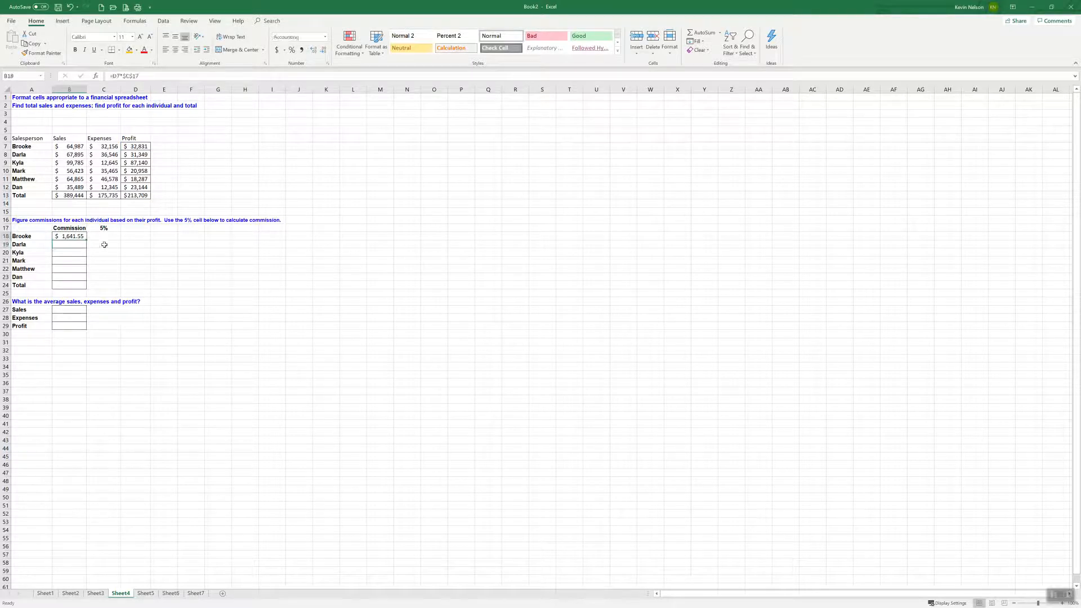
pyautogui.moveTo(89, 241); pyautogui.dragTo(87, 289)
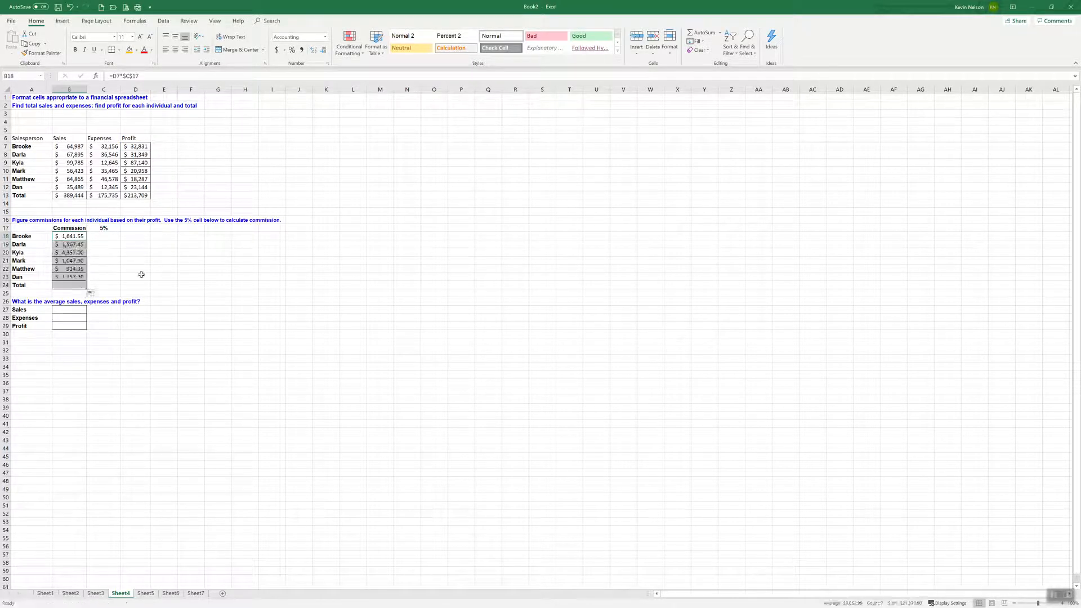
# Examine the copied commission formulas in B18:B23 against the profit values in D9:D12 and the rate in C17
pyautogui.click(75, 240)
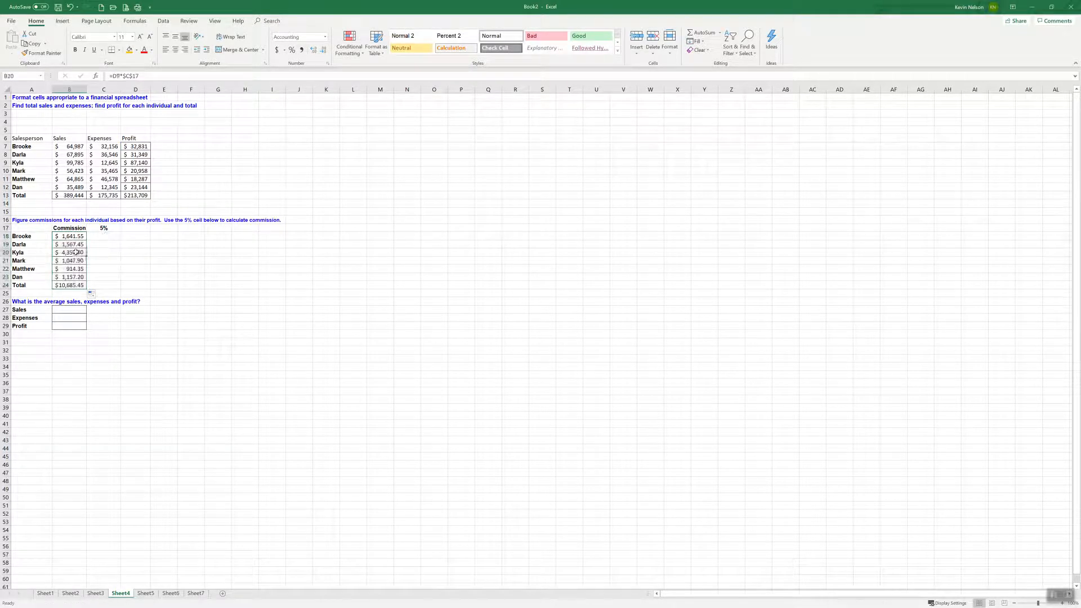
pyautogui.click(78, 252)
pyautogui.click(73, 262)
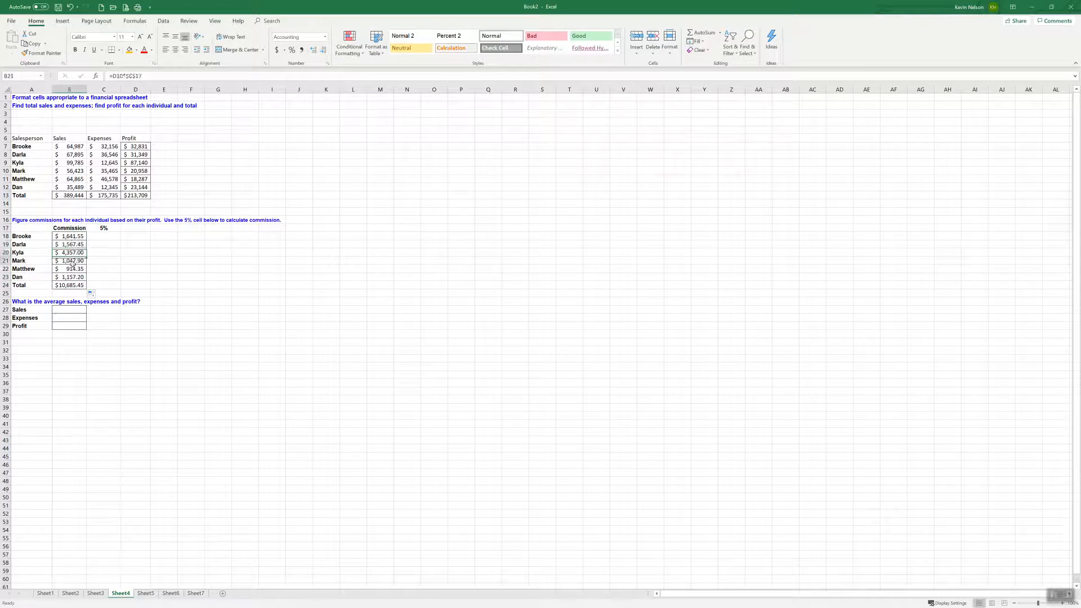
pyautogui.click(105, 229)
pyautogui.click(79, 261)
pyautogui.click(79, 269)
pyautogui.click(79, 278)
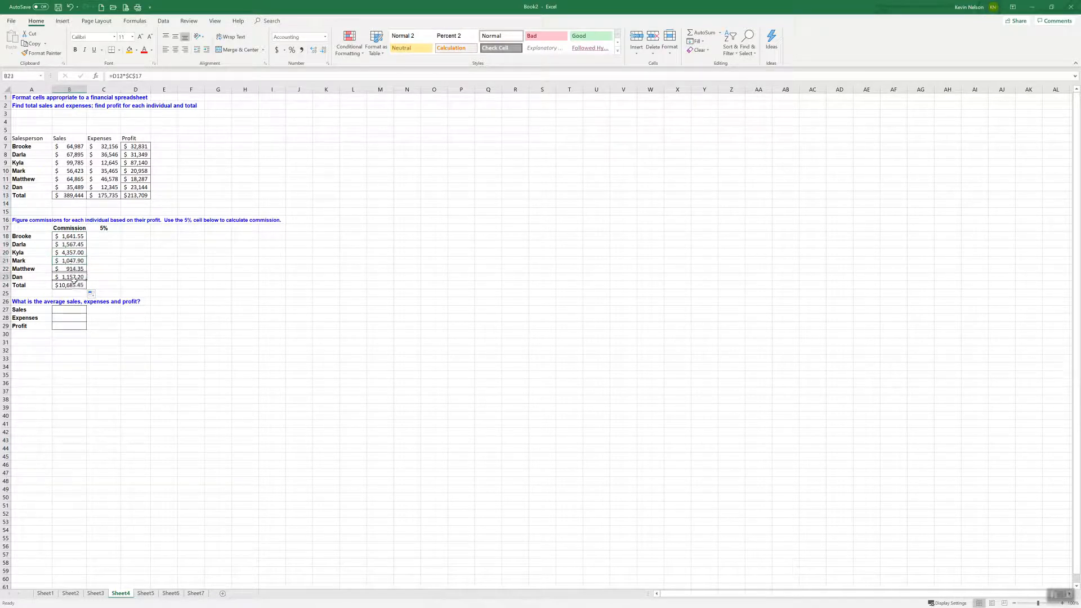
pyautogui.click(139, 187)
pyautogui.click(140, 179)
pyautogui.click(141, 172)
pyautogui.click(140, 163)
pyautogui.click(74, 235)
pyautogui.click(75, 243)
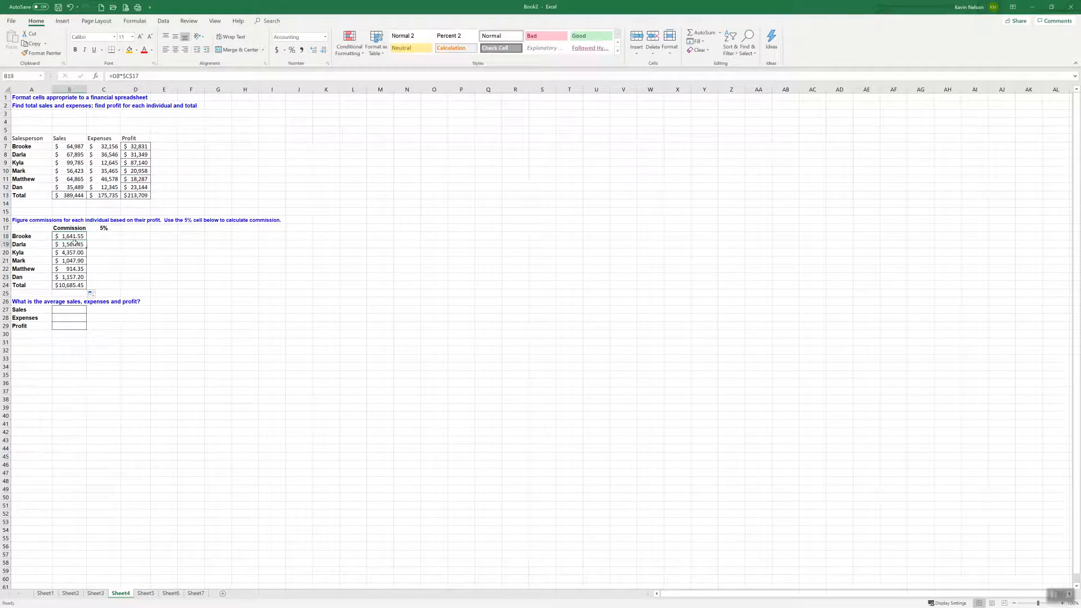
pyautogui.click(74, 252)
pyautogui.click(74, 261)
pyautogui.click(78, 236)
pyautogui.click(75, 245)
pyautogui.click(77, 269)
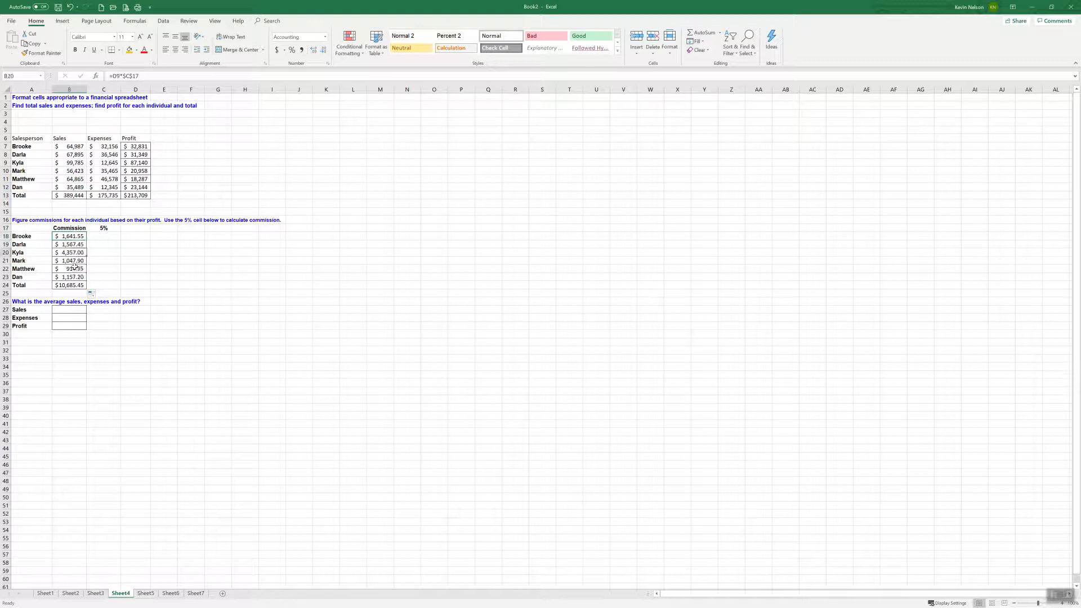
# Set the commission rate in C17 to 7% and check the commissions in B18:B23
pyautogui.click(104, 228)
pyautogui.doubleClick(104, 229)
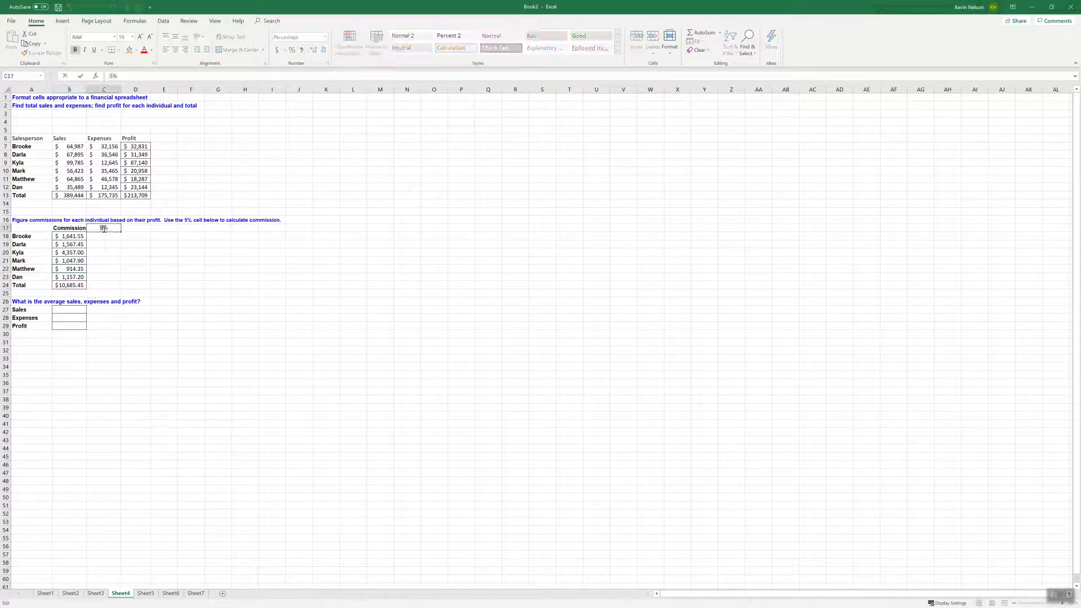
pyautogui.press('Escape')
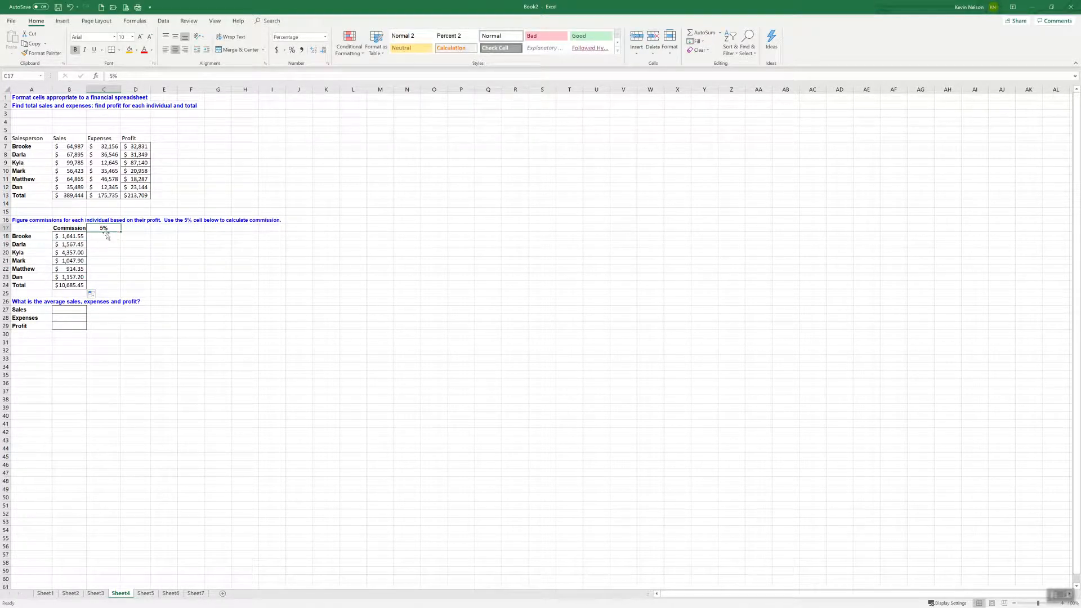
pyautogui.click(102, 238)
pyautogui.click(114, 230)
pyautogui.write('7')
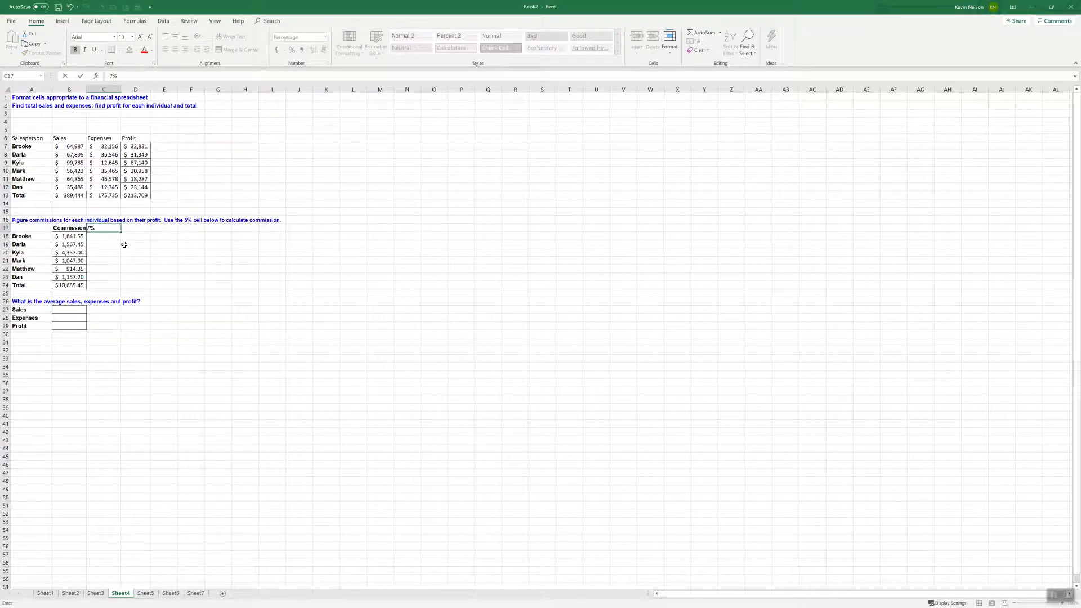
pyautogui.press('Return')
pyautogui.moveTo(82, 237); pyautogui.dragTo(81, 276)
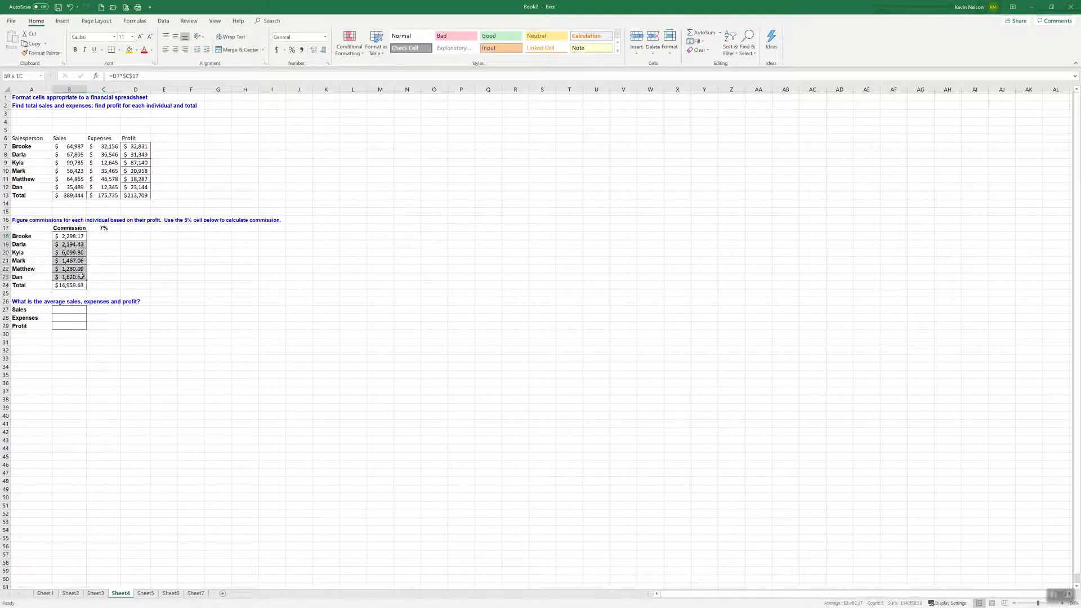
pyautogui.click(113, 228)
pyautogui.click(76, 237)
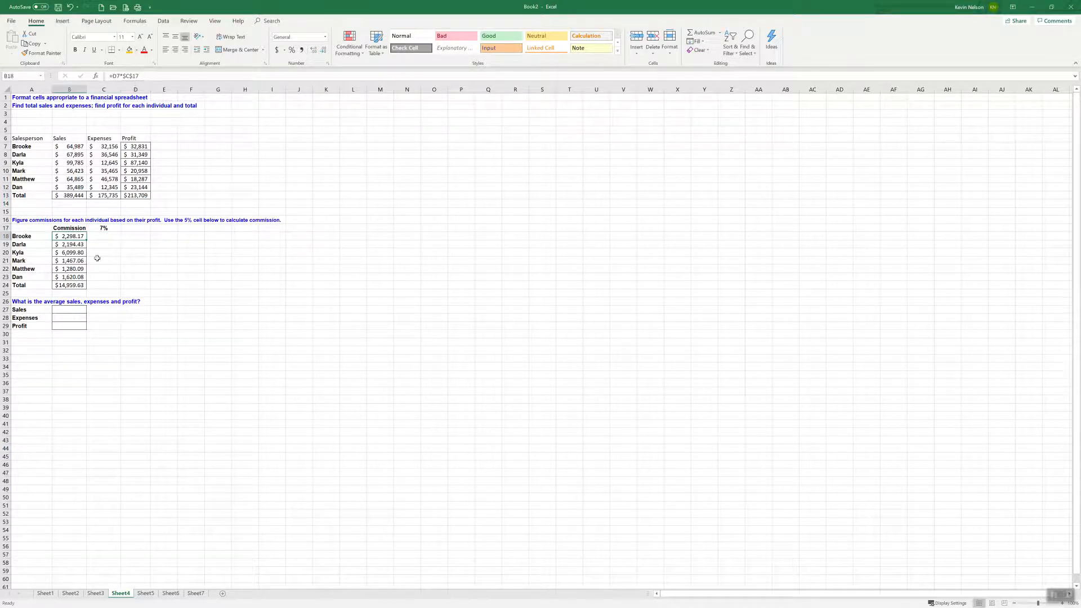
pyautogui.click(144, 75)
pyautogui.click(145, 75)
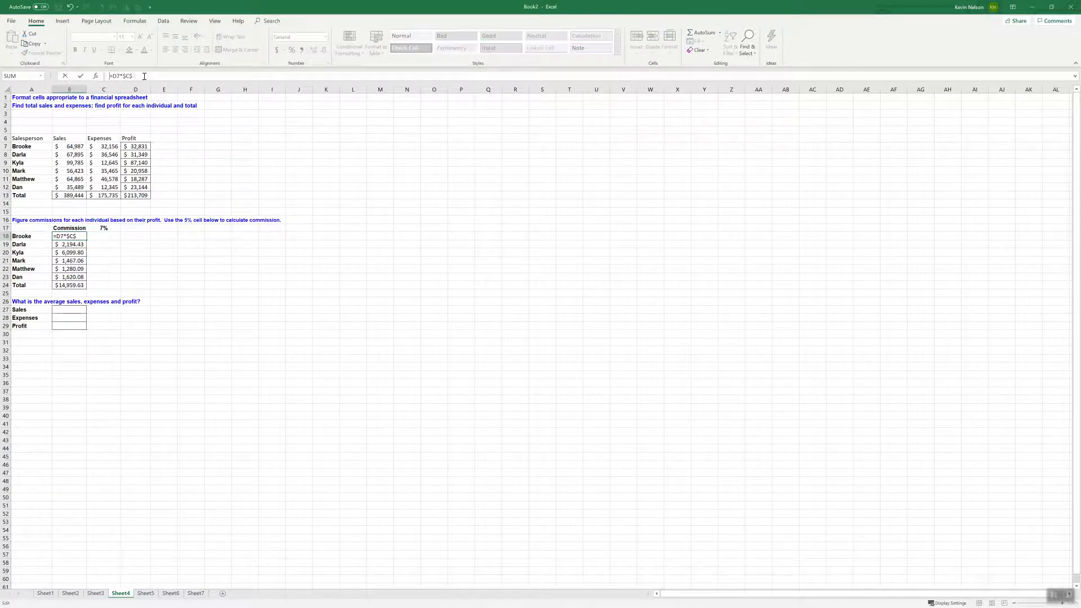
pyautogui.press('BackSpace')
pyautogui.write('%')
pyautogui.press('BackSpace')
pyautogui.write('%')
pyautogui.press('BackSpace')
pyautogui.press('Escape')
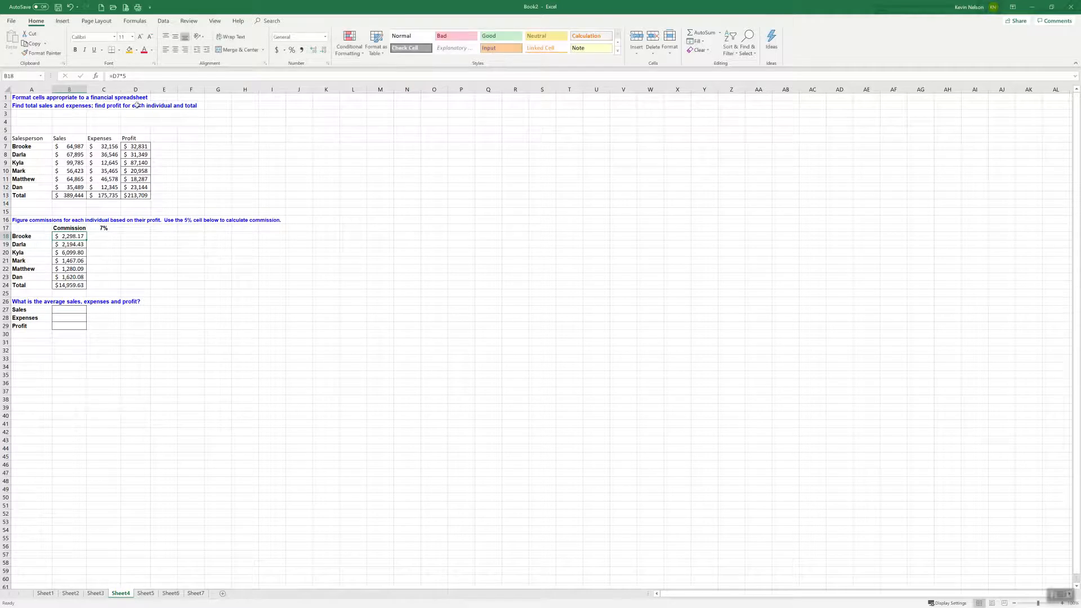
pyautogui.click(73, 243)
pyautogui.click(73, 236)
pyautogui.doubleClick(81, 236)
pyautogui.moveTo(82, 236); pyautogui.dragTo(62, 236)
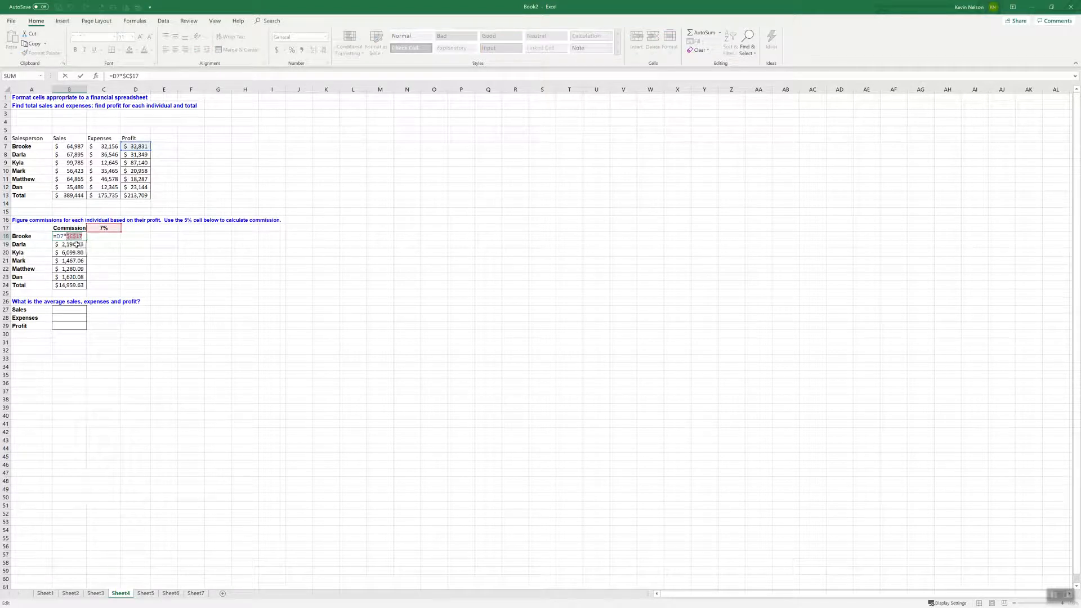
pyautogui.press('BackSpace')
pyautogui.click(74, 237)
pyautogui.write('%')
pyautogui.press('BackSpace')
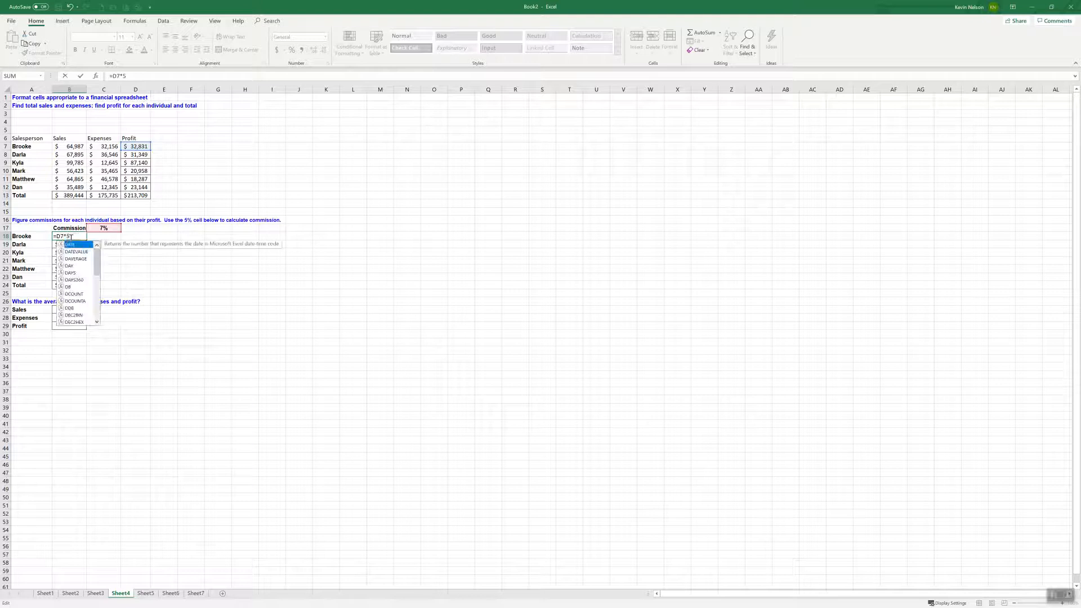
pyautogui.click(71, 237)
pyautogui.write('%')
pyautogui.press('BackSpace')
pyautogui.click(73, 237)
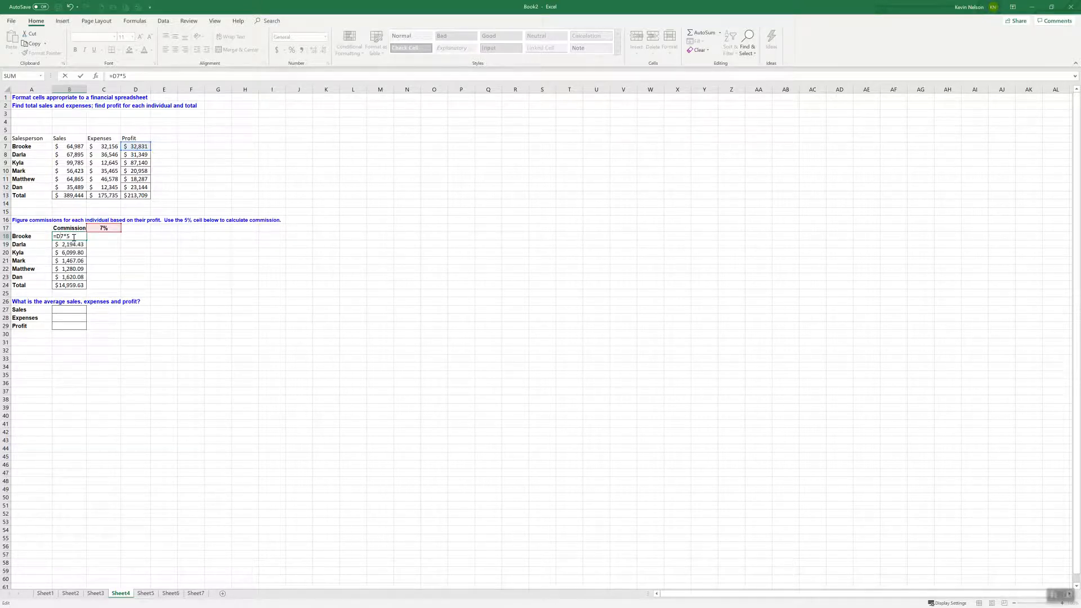
pyautogui.press('Escape')
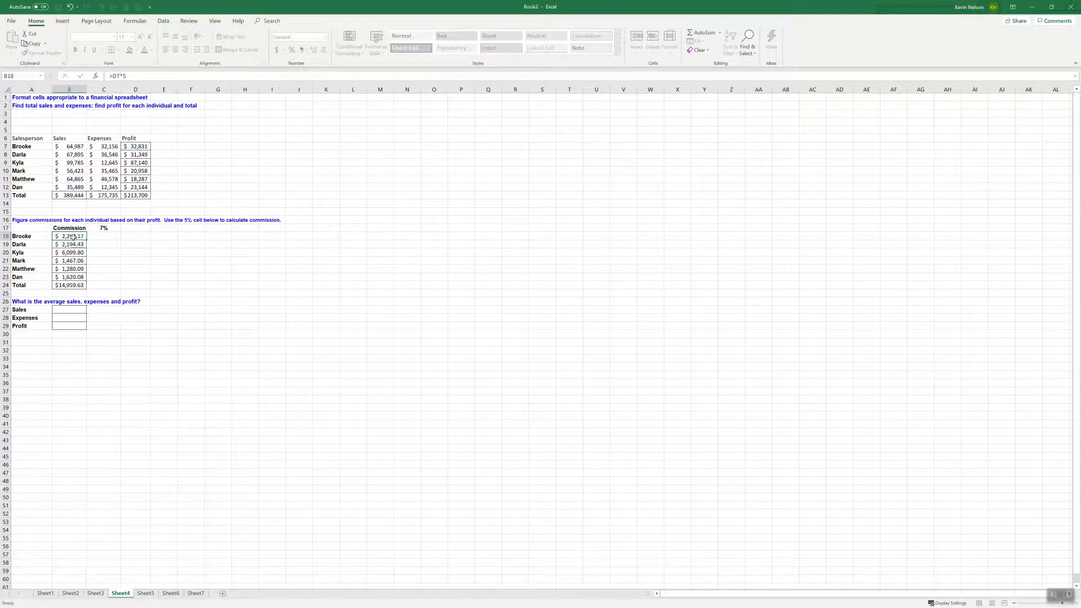
# Compare the rate cell C17 with the references in each commission formula from B18 down to B23
pyautogui.click(110, 245)
pyautogui.click(111, 228)
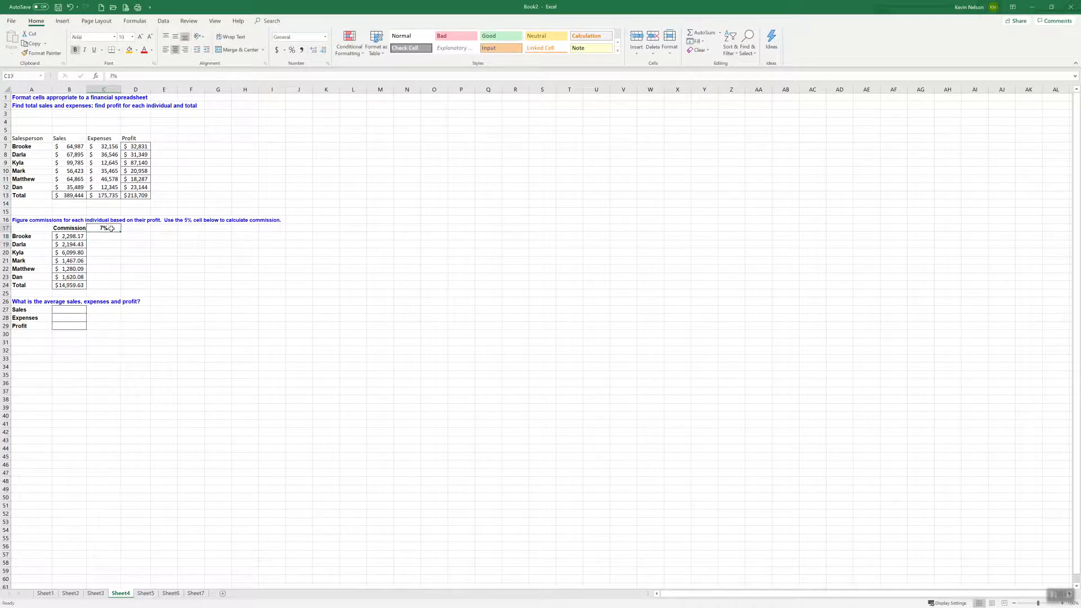
pyautogui.click(82, 236)
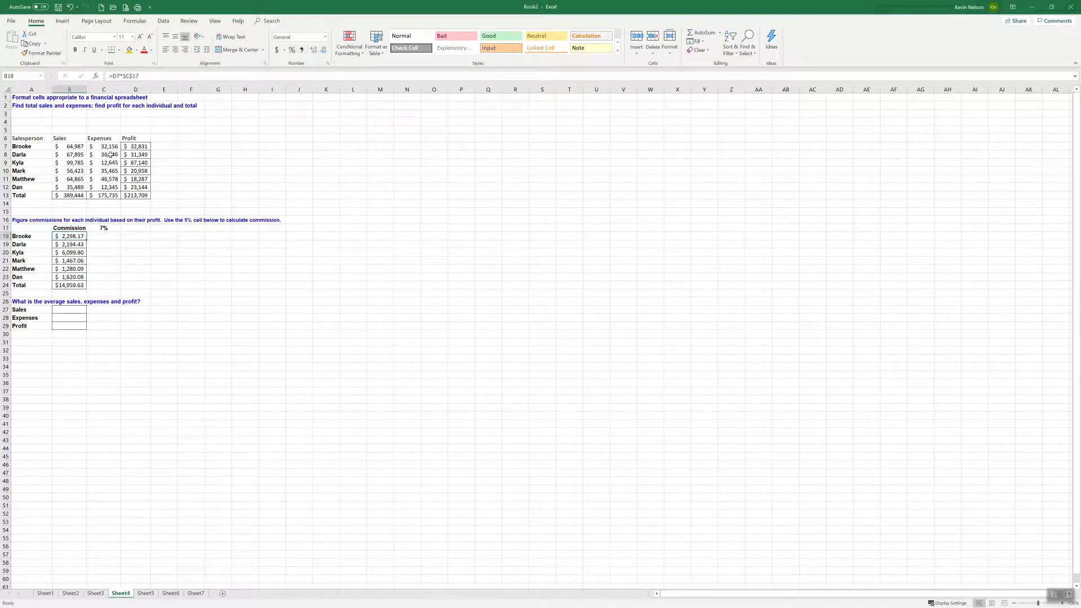
pyautogui.click(71, 245)
pyautogui.click(72, 252)
pyautogui.click(72, 261)
pyautogui.click(74, 269)
pyautogui.click(73, 277)
# Change the commission rate in C17 to 4%
pyautogui.click(109, 229)
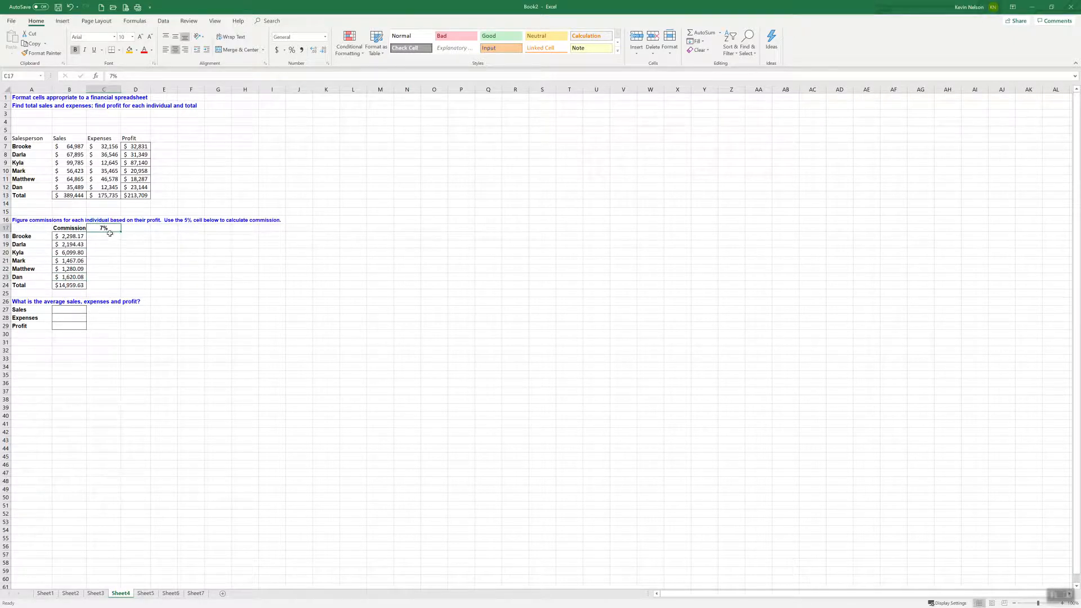
pyautogui.doubleClick(110, 229)
pyautogui.press('BackSpace')
pyautogui.press('BackSpace')
pyautogui.write('4%')
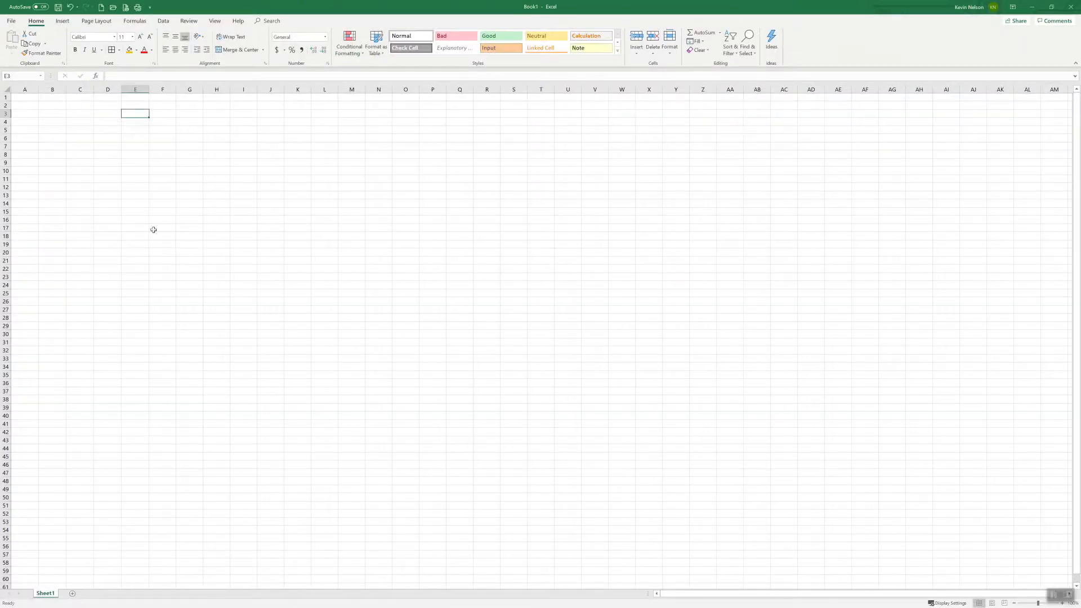
# Close the blank Book1 workbook and return to the commission table on Sheet4
pyautogui.click(1070, 7)
pyautogui.click(575, 368)
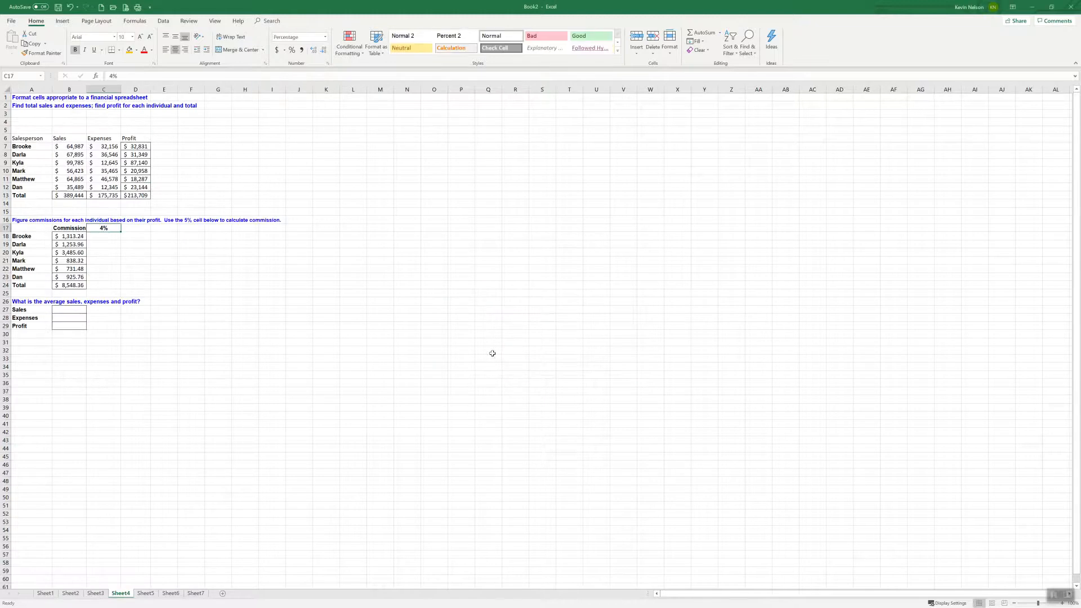
pyautogui.click(103, 246)
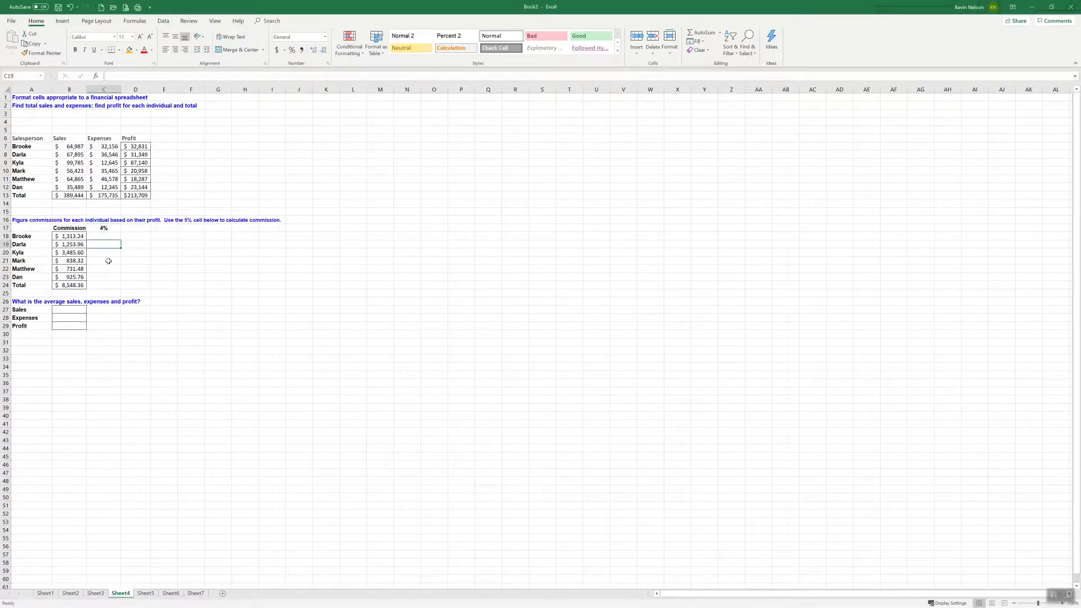
pyautogui.click(77, 309)
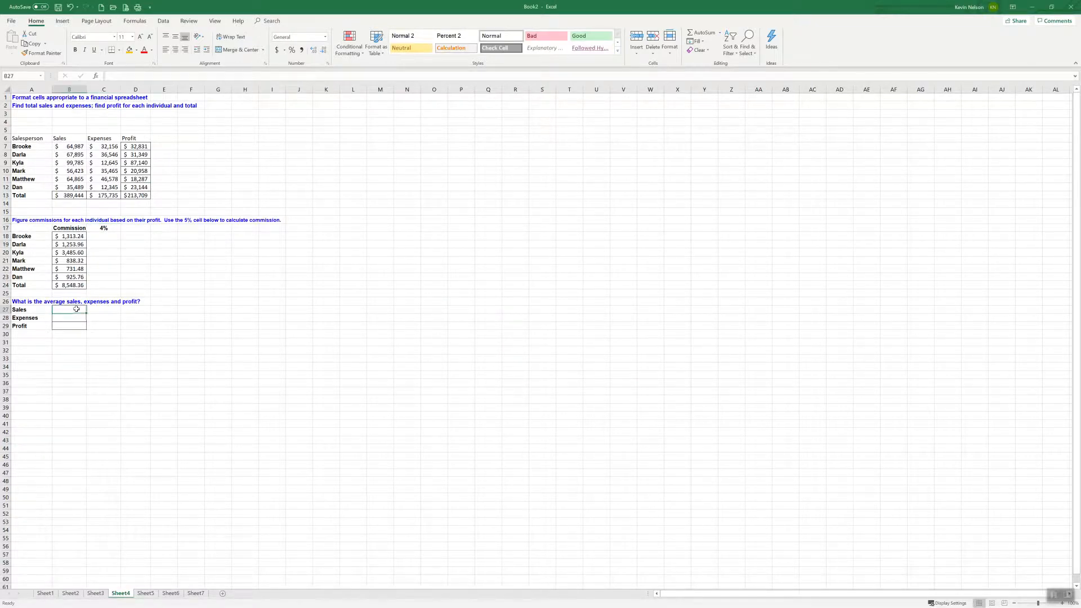
pyautogui.click(74, 196)
pyautogui.click(104, 195)
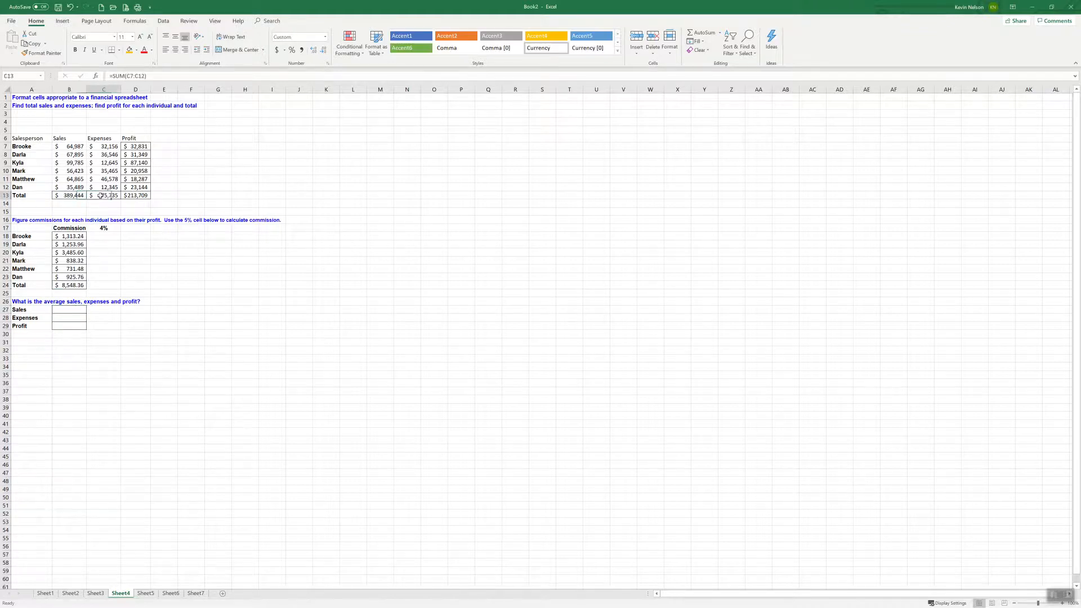
pyautogui.moveTo(72, 147); pyautogui.dragTo(72, 188)
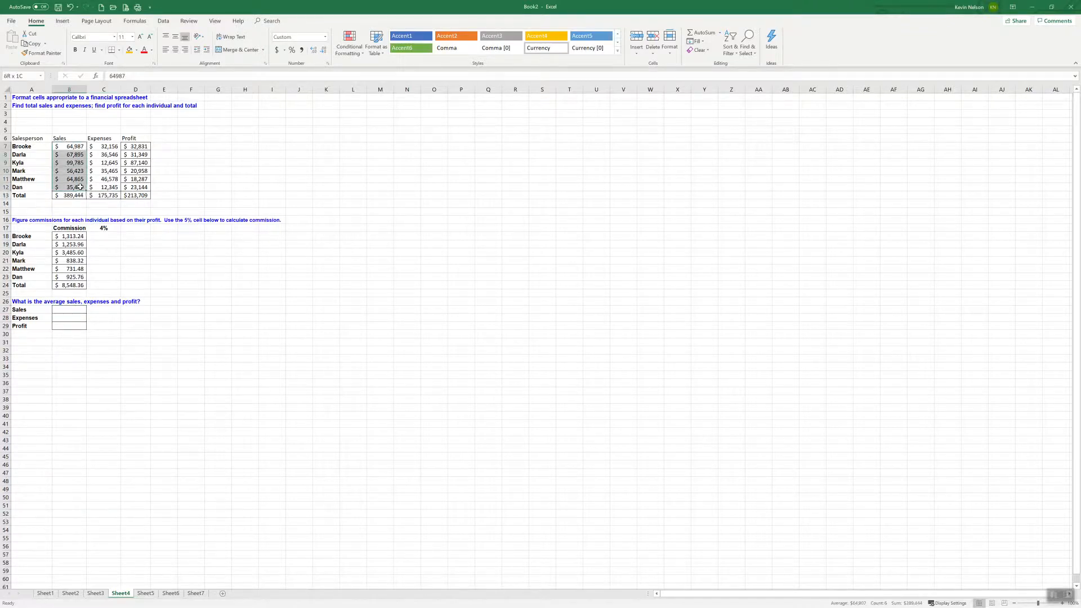
pyautogui.click(71, 310)
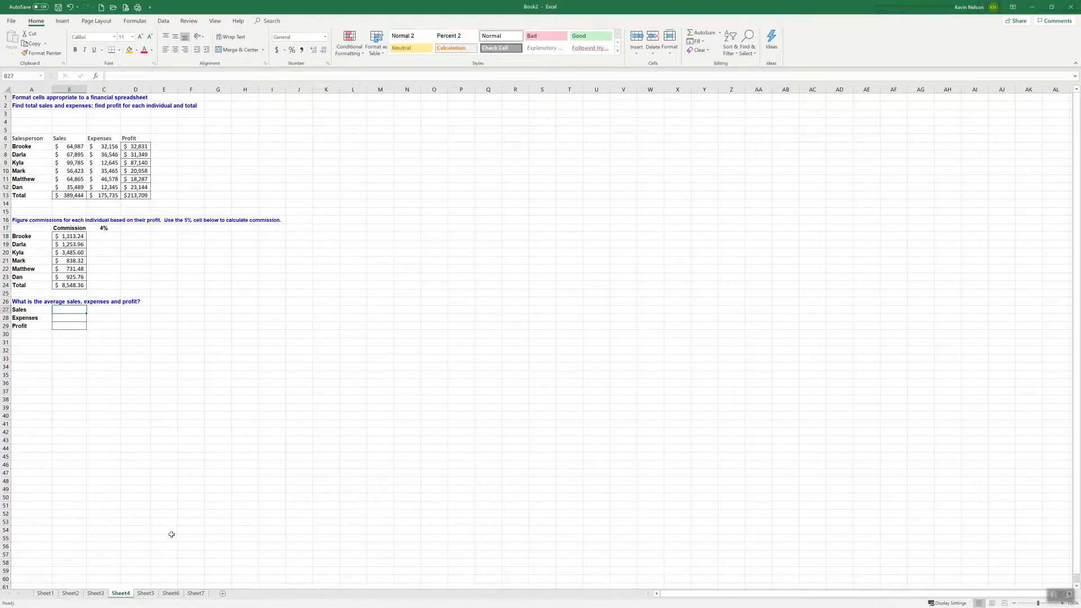
# Open Sheet5 and widen the OrderDate column enough to fit every date in full
pyautogui.click(146, 593)
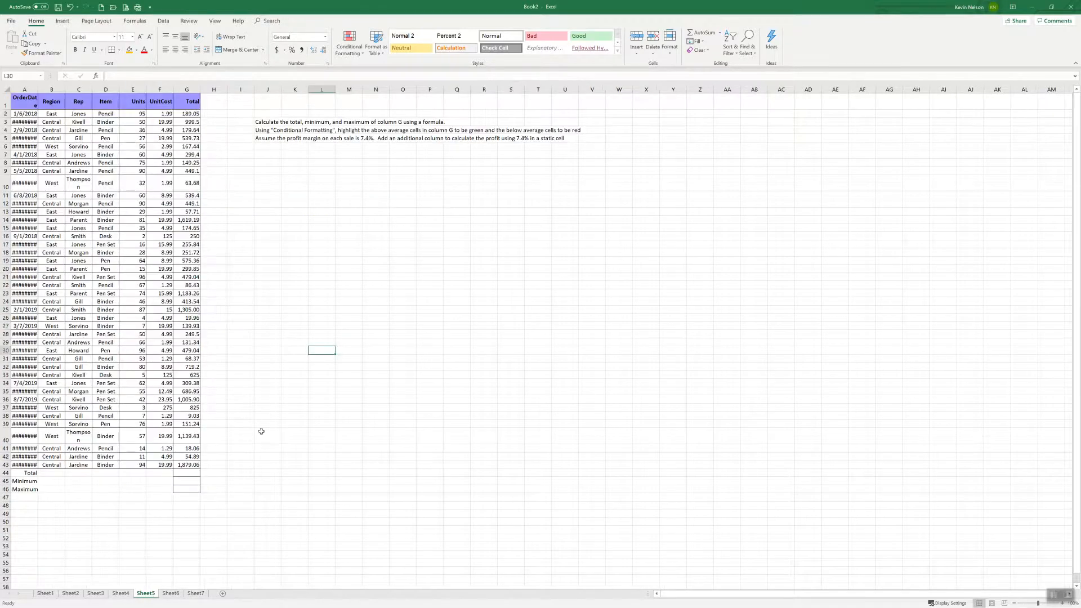
pyautogui.click(269, 310)
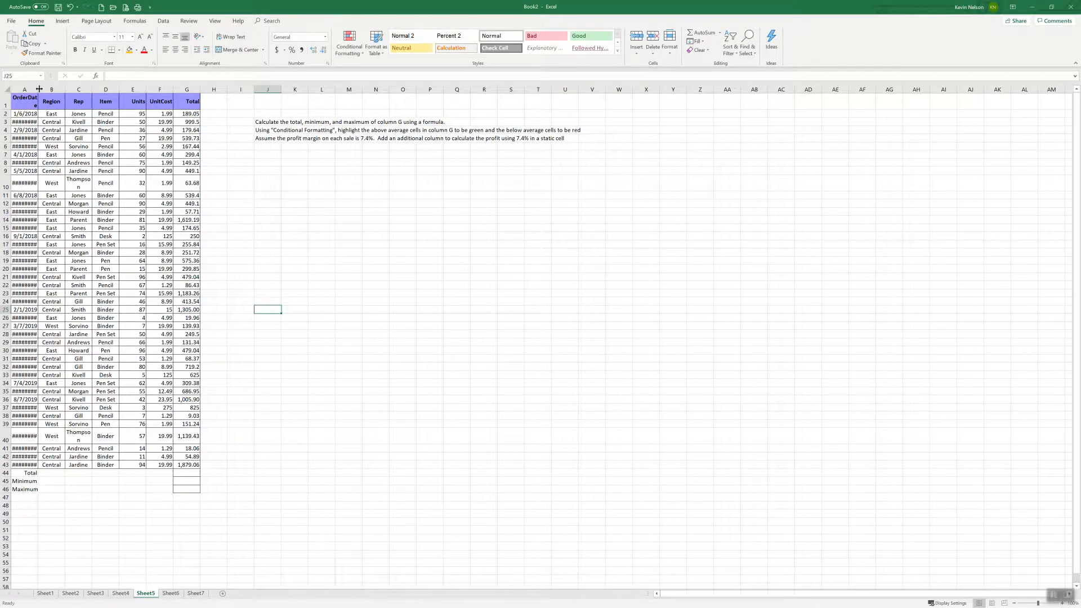
pyautogui.moveTo(39, 89); pyautogui.dragTo(42, 88)
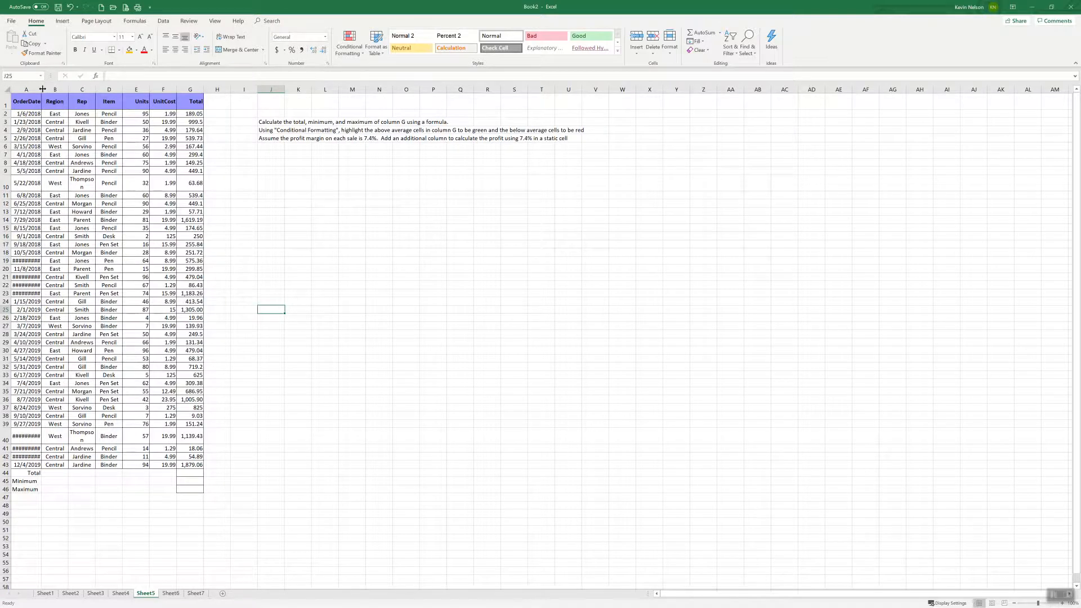
pyautogui.moveTo(41, 89); pyautogui.dragTo(50, 89)
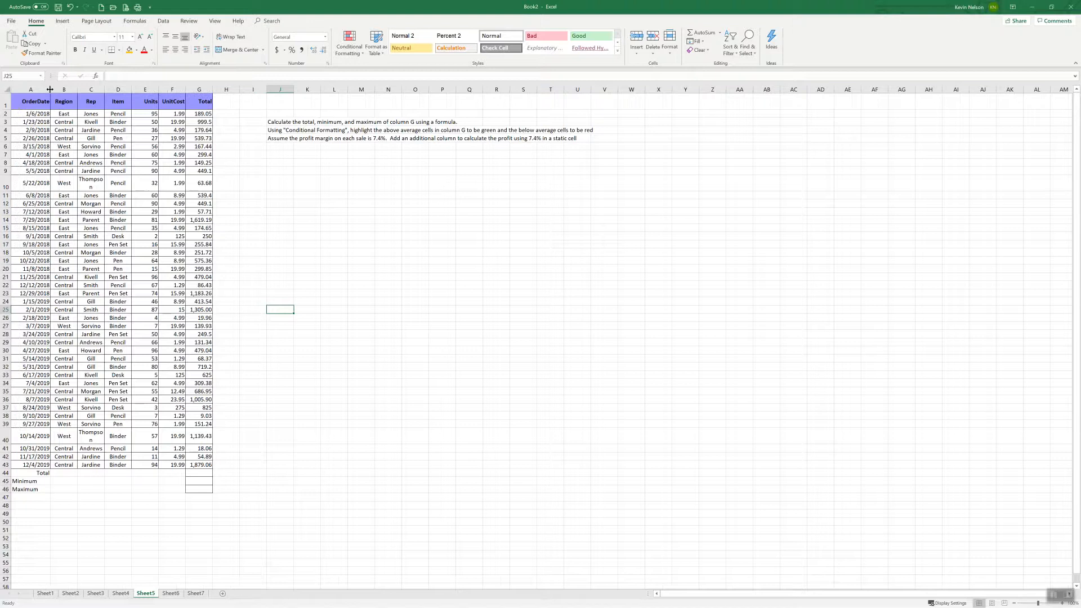
pyautogui.click(60, 488)
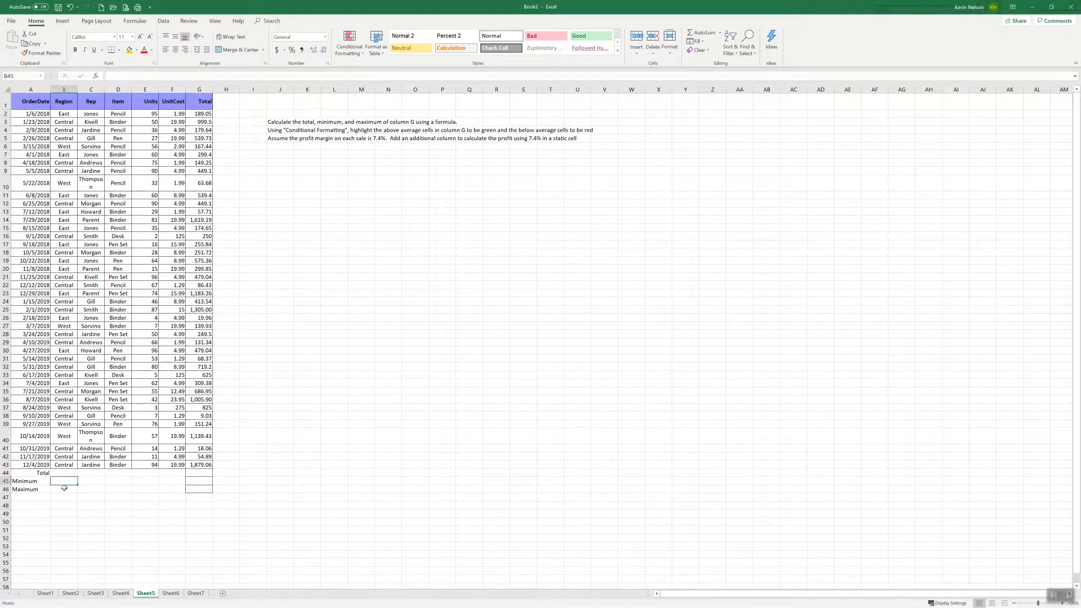
pyautogui.click(146, 481)
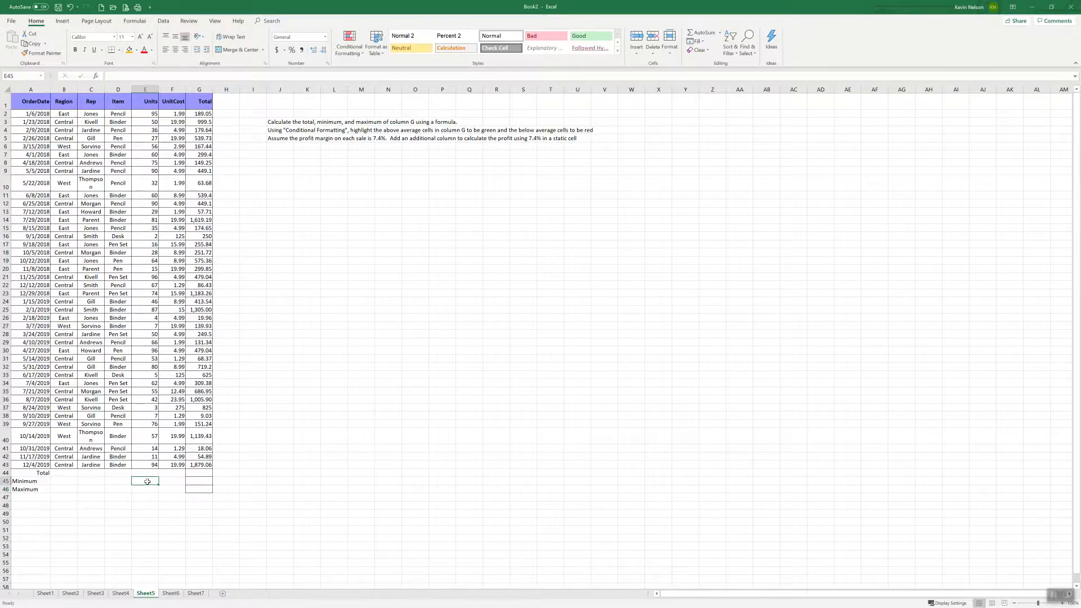
# Enter a MIN formula over the order totals G2:G43 in cell G44
pyautogui.click(191, 473)
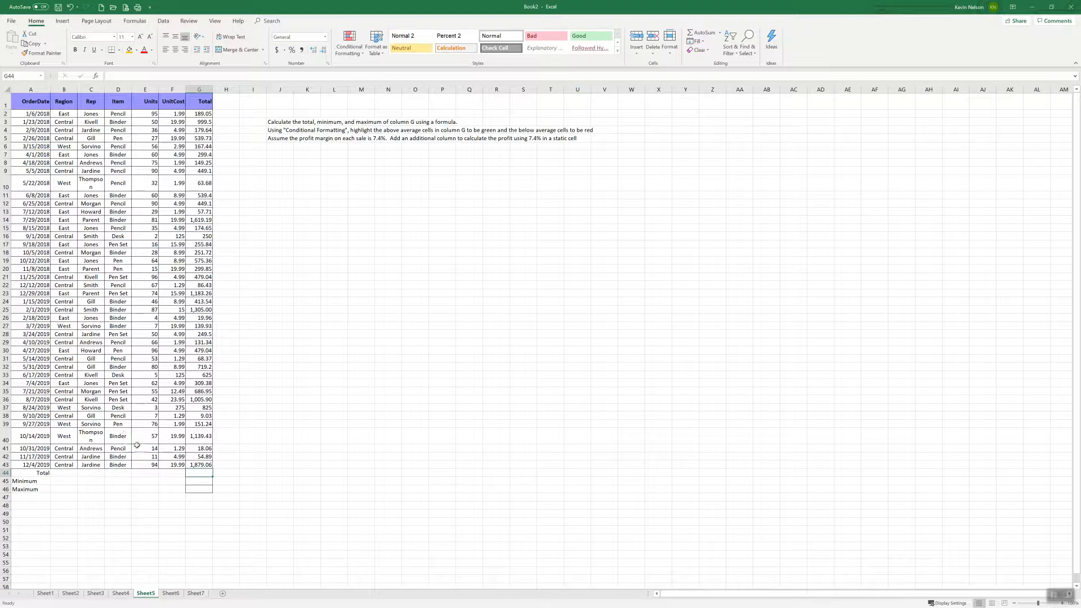
pyautogui.write('=(m')
pyautogui.write('in')
pyautogui.press('BackSpace')
pyautogui.press('BackSpace')
pyautogui.press('BackSpace')
pyautogui.press('BackSpace')
pyautogui.write('min(')
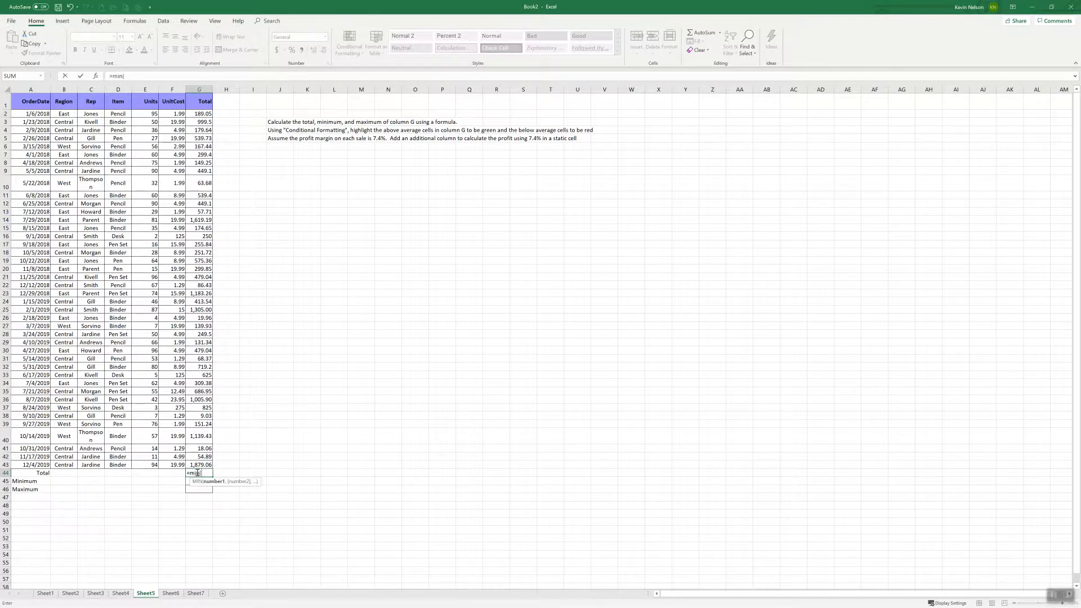
pyautogui.moveTo(198, 113); pyautogui.dragTo(193, 461)
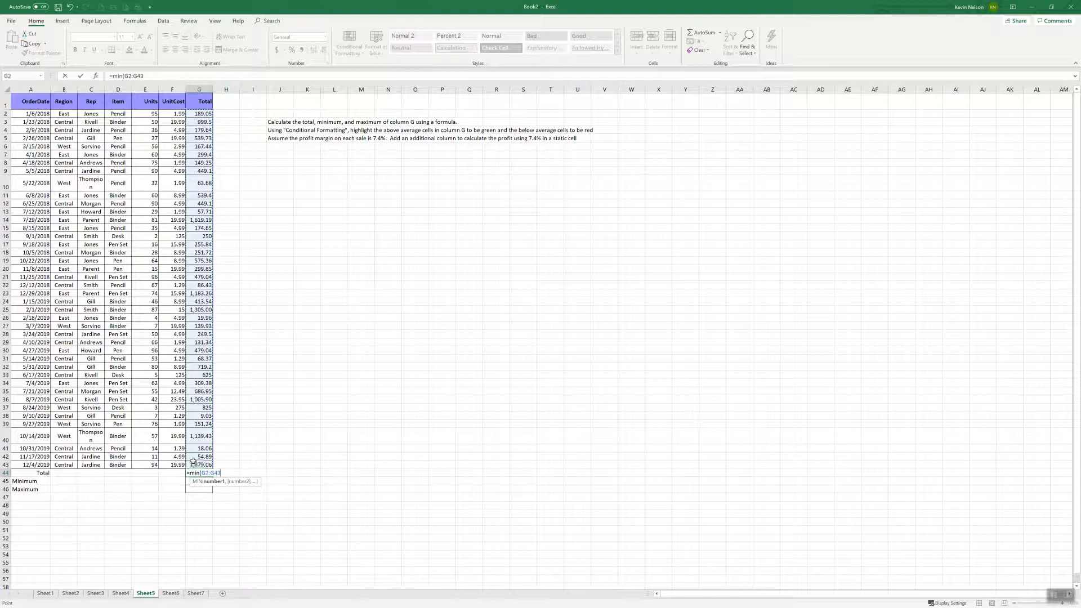
pyautogui.press('Return')
# Copy the MIN formula from G44 down to the Minimum cell G45, and clear G44
pyautogui.click(206, 474)
pyautogui.moveTo(213, 476); pyautogui.dragTo(211, 484)
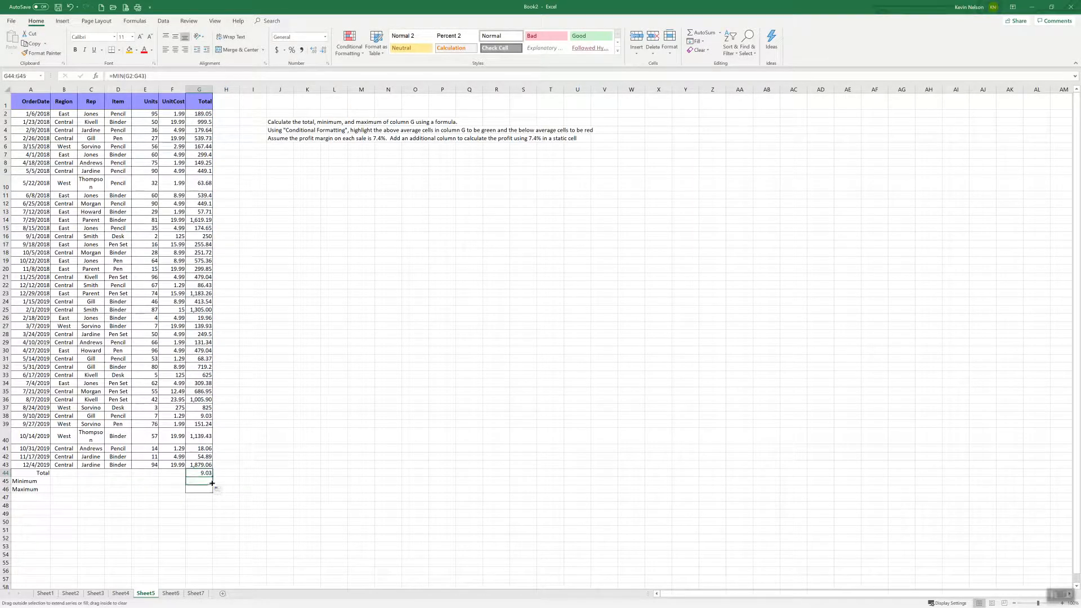
pyautogui.click(225, 482)
pyautogui.click(204, 474)
pyautogui.press('Delete')
pyautogui.click(200, 481)
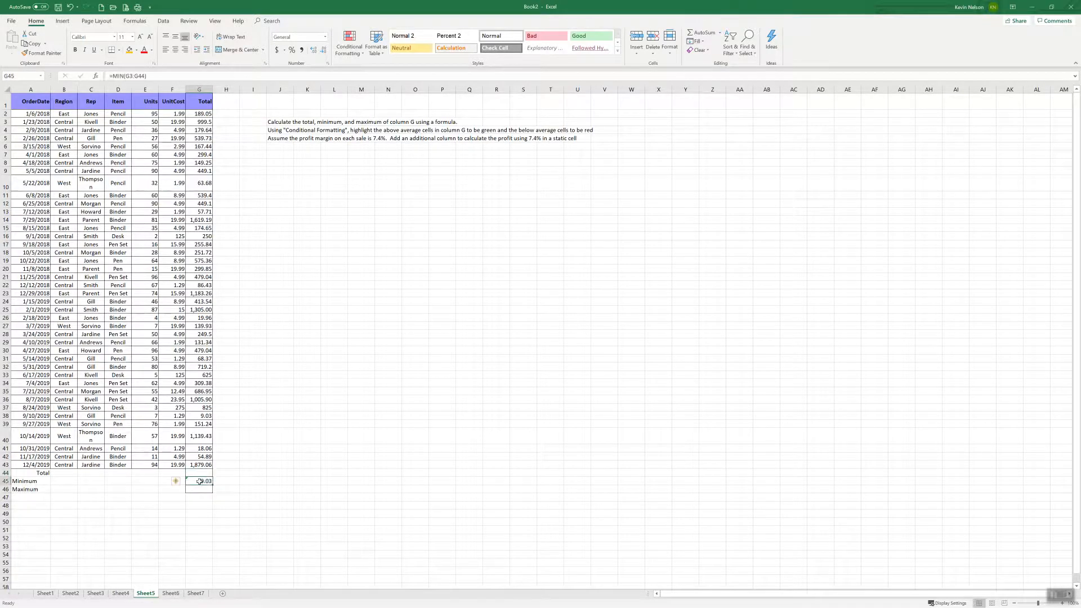
# Check the first and last order totals in column G and correct the Minimum formula in G45 to =MIN(G2:G43)
pyautogui.click(201, 122)
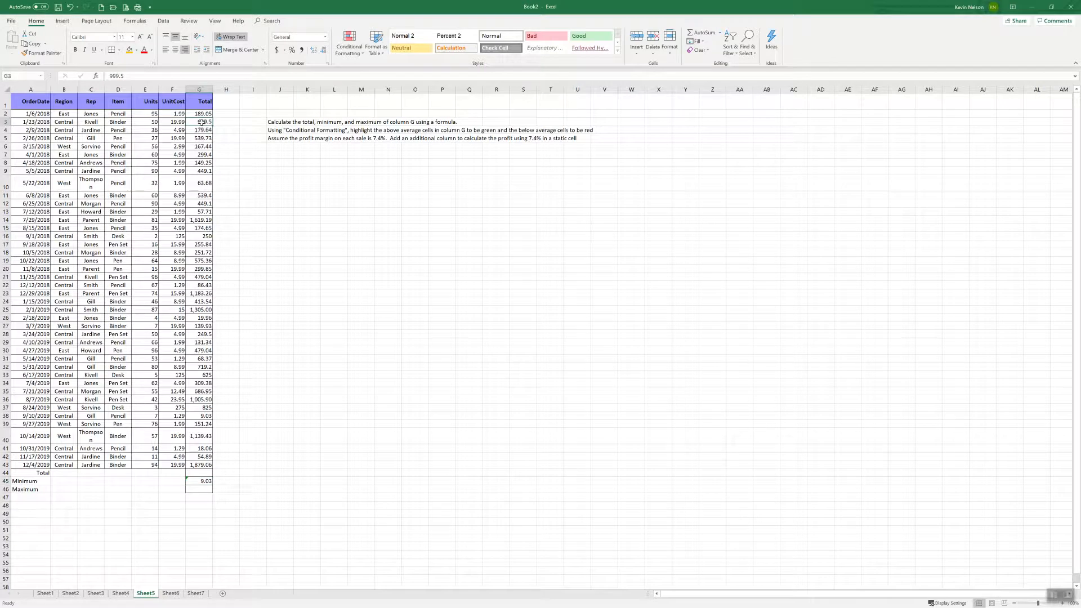
pyautogui.click(204, 481)
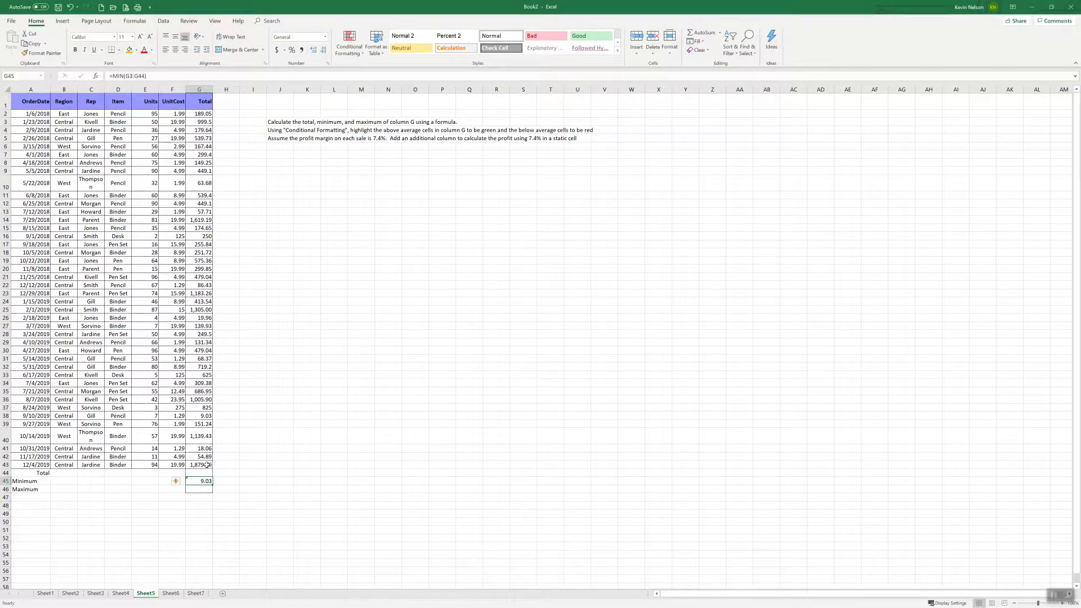
pyautogui.click(206, 465)
pyautogui.click(206, 114)
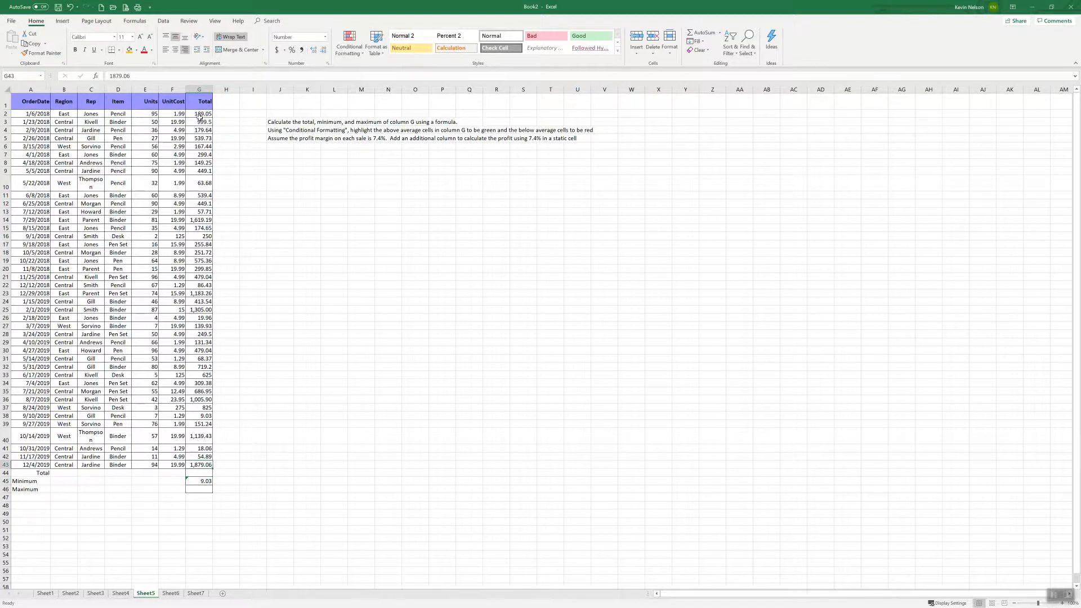
pyautogui.click(205, 465)
pyautogui.click(205, 482)
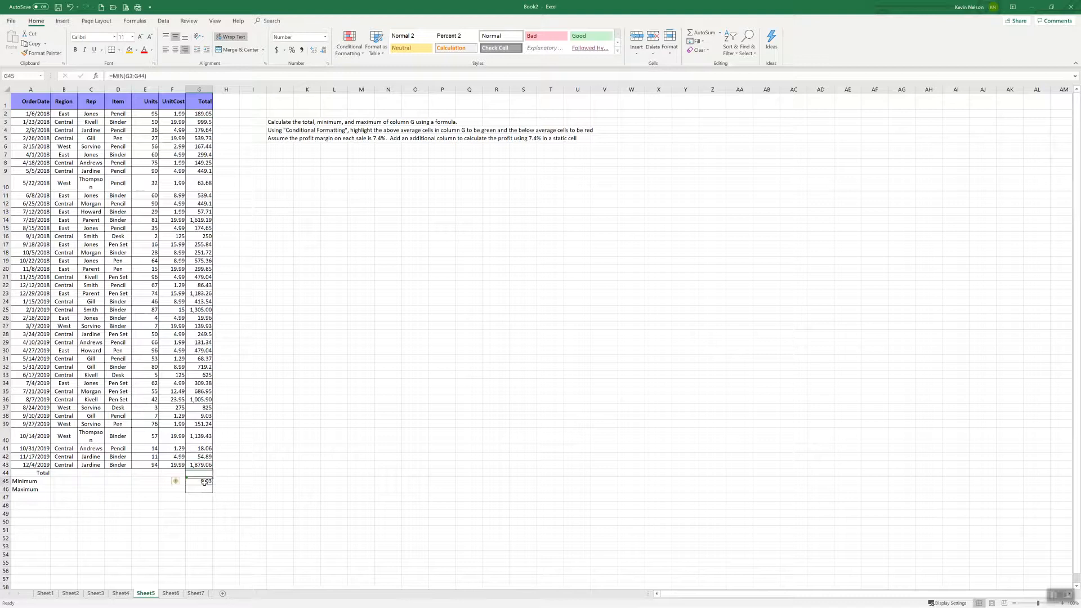
pyautogui.click(131, 75)
pyautogui.press('BackSpace')
pyautogui.write('2')
pyautogui.press('BackSpace')
pyautogui.write('3')
pyautogui.press('Delete')
pyautogui.press('BackSpace')
pyautogui.write('43')
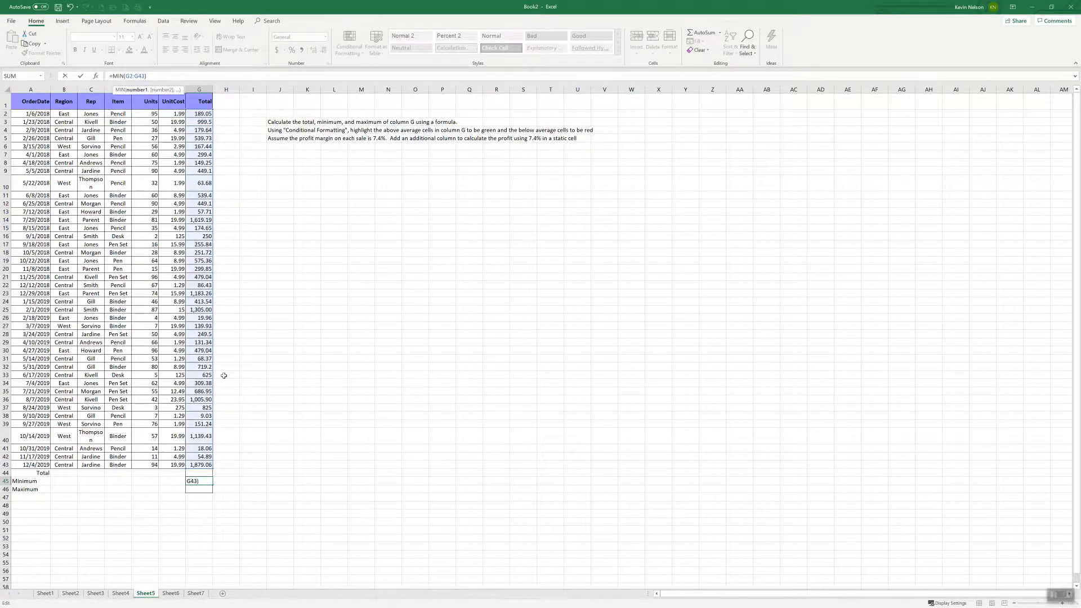
pyautogui.press('Return')
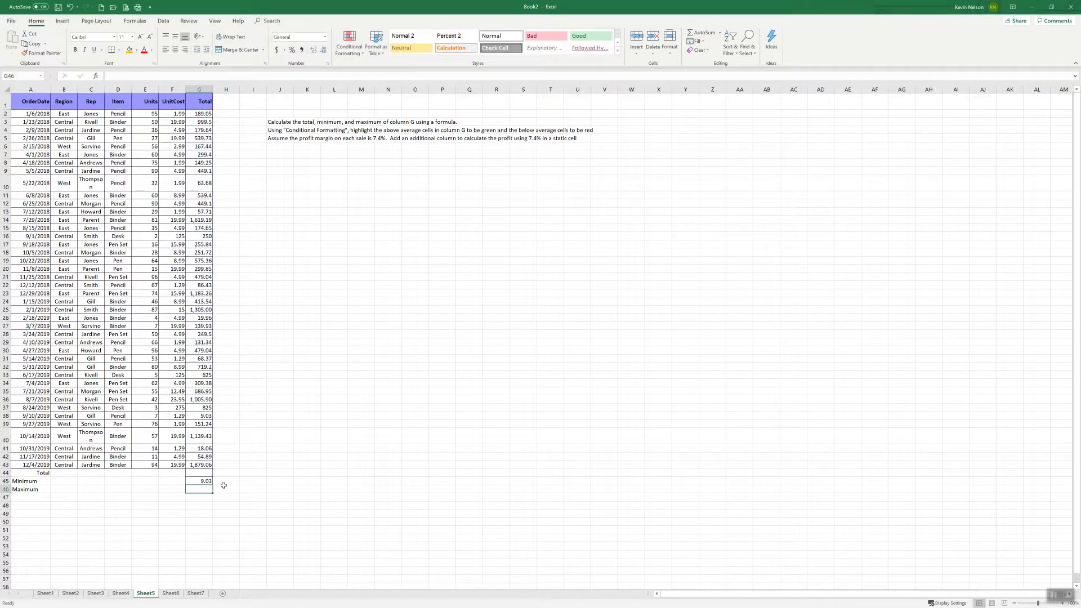
# Enter a MAX formula over G2:G43 in the Maximum cell G46
pyautogui.write('=')
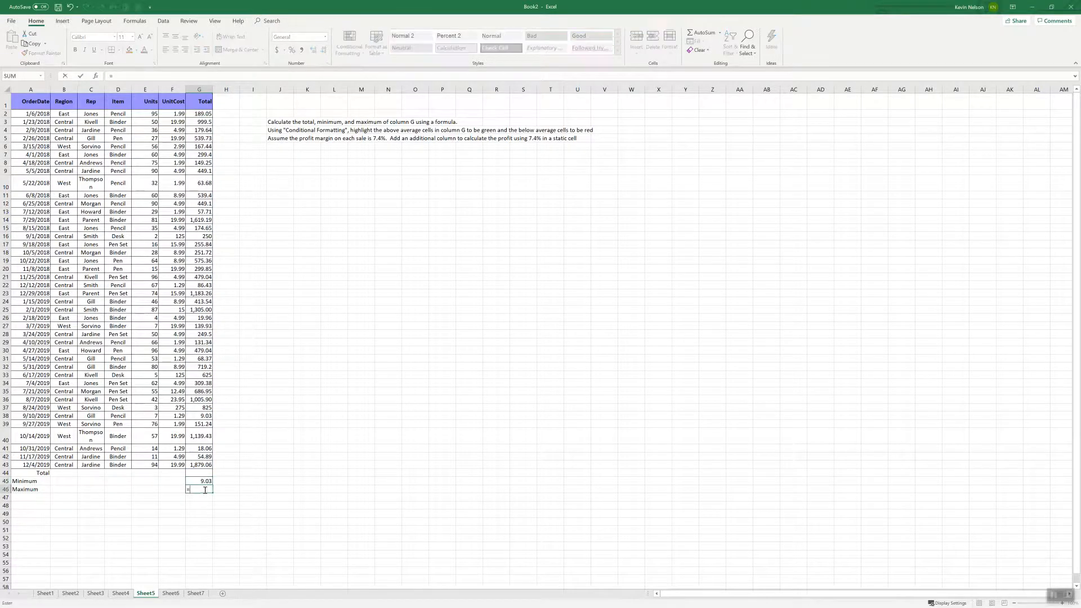
pyautogui.write('max(')
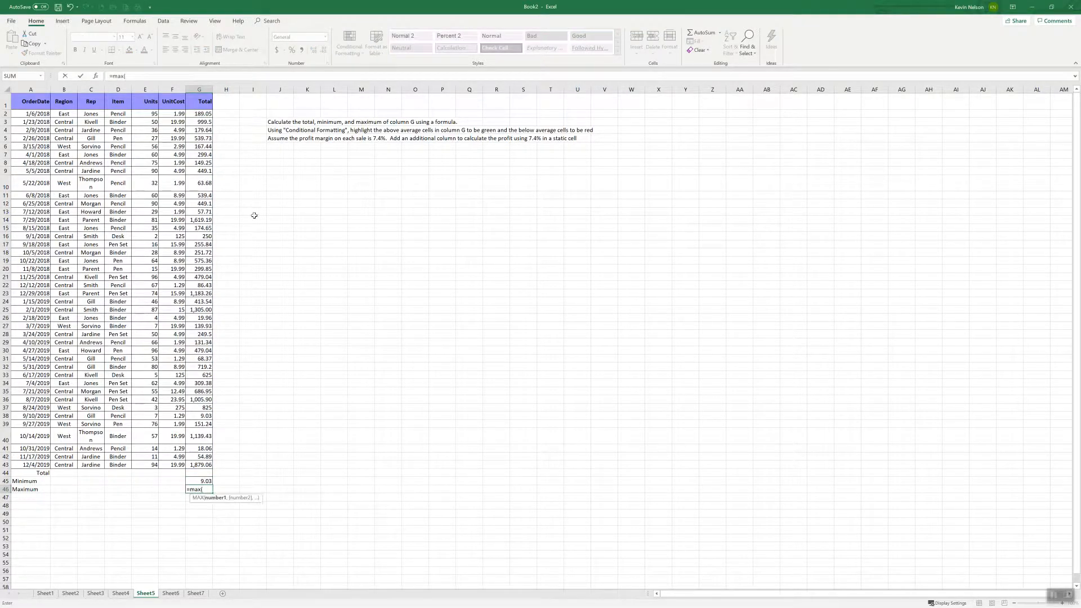
pyautogui.moveTo(204, 114); pyautogui.dragTo(198, 319)
pyautogui.moveTo(199, 446); pyautogui.dragTo(199, 465)
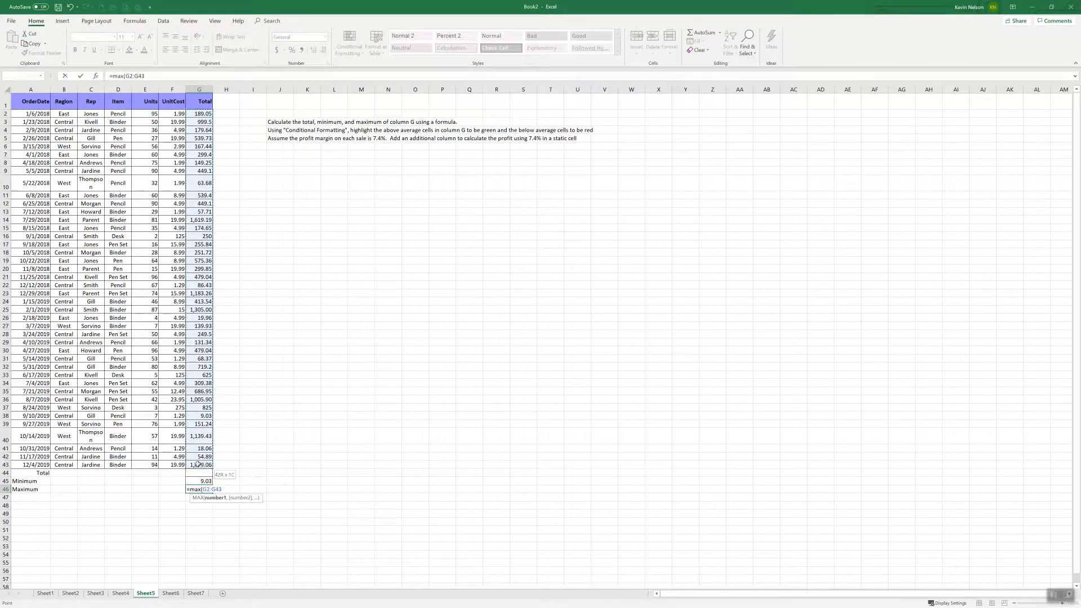
pyautogui.press('Return')
# Check the minimum and maximum against the order totals in column G, and examine the details of the lowest order's row
pyautogui.click(200, 464)
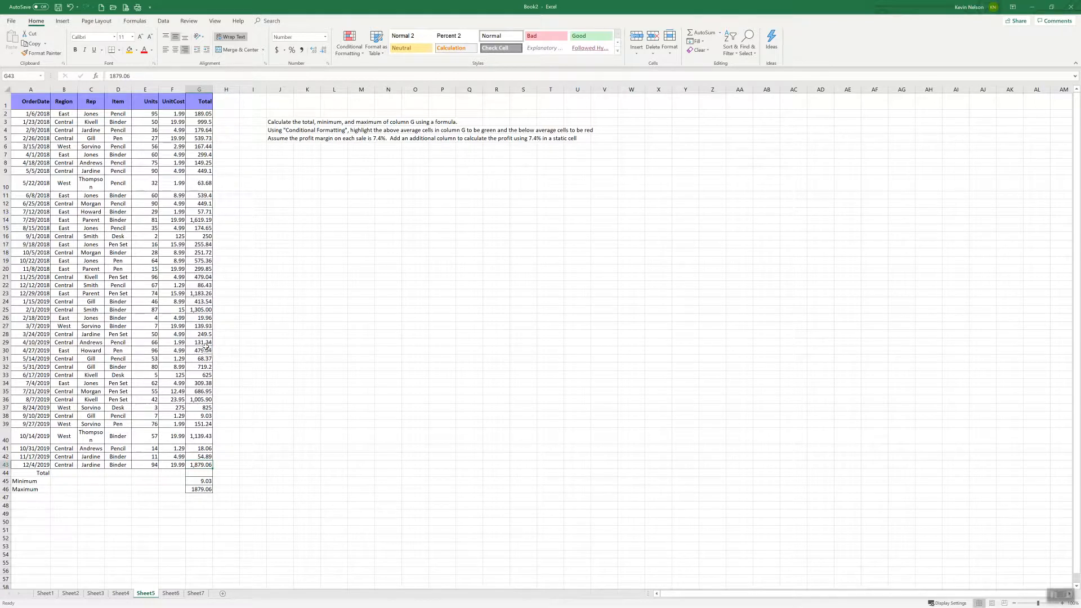
pyautogui.click(207, 416)
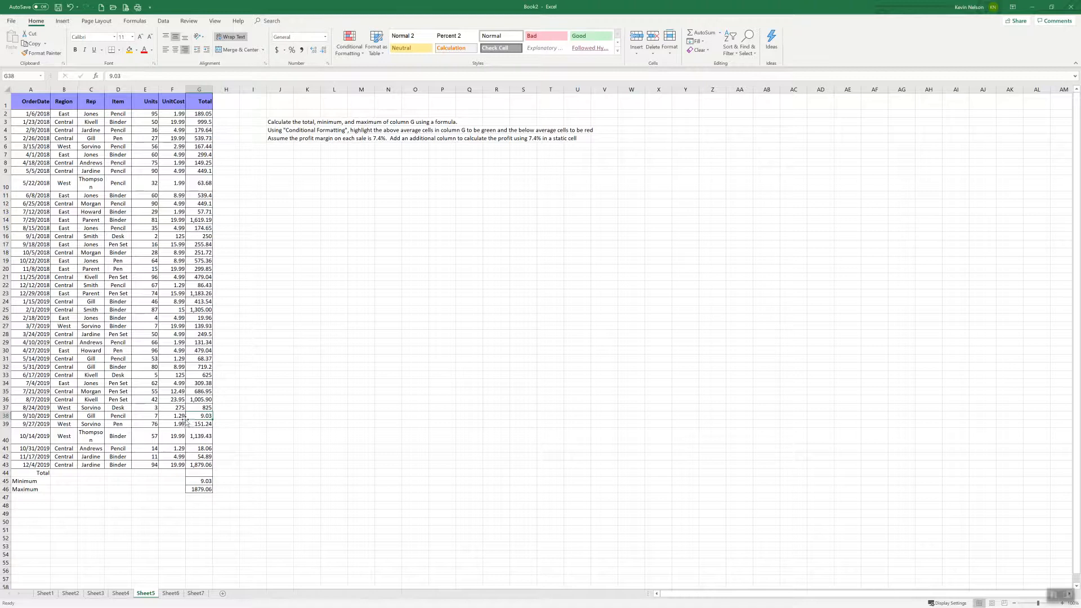
pyautogui.click(64, 417)
pyautogui.click(86, 417)
pyautogui.click(113, 417)
pyautogui.click(212, 415)
pyautogui.click(208, 465)
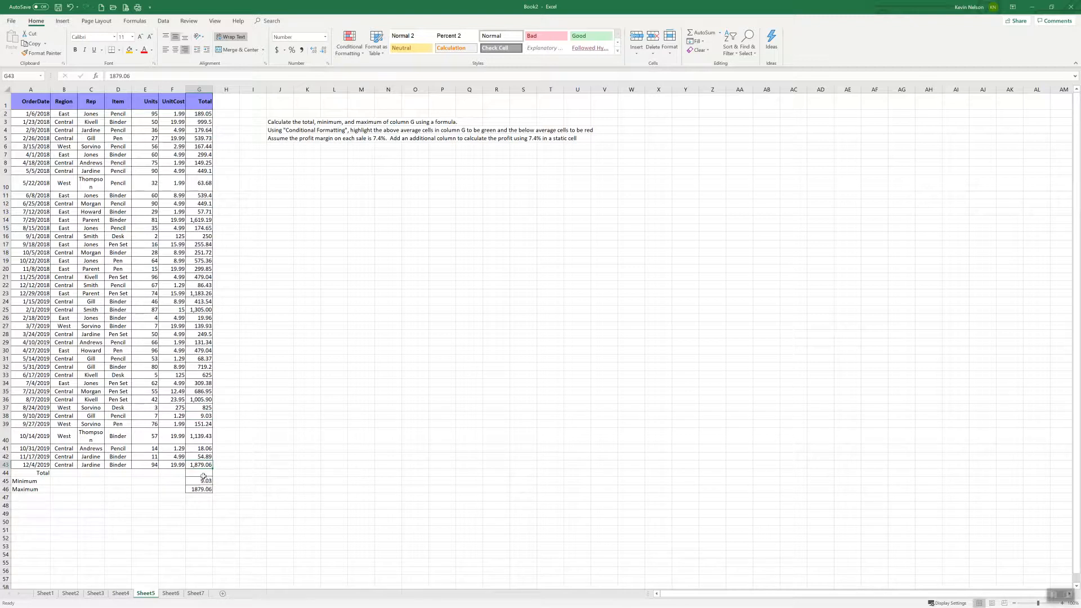
pyautogui.scroll(-20, 245, 369)
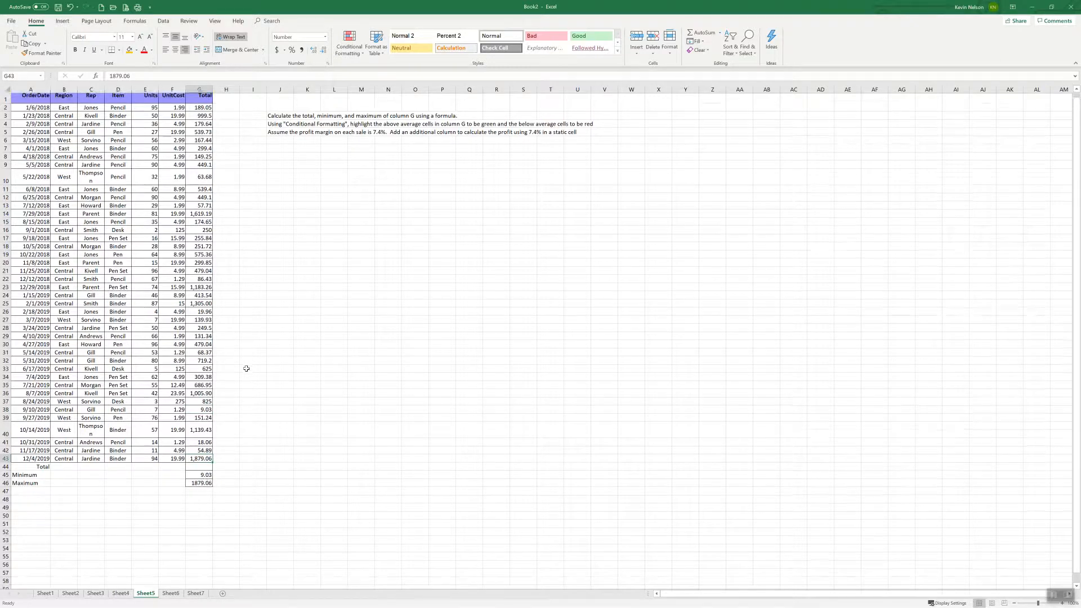
pyautogui.scroll(-3, 246, 368)
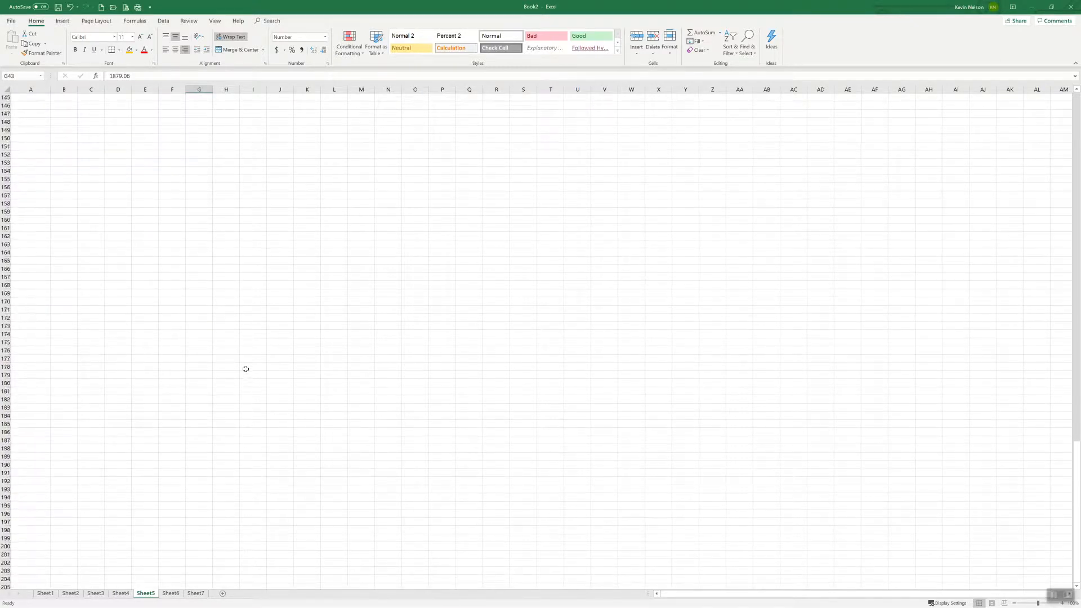
pyautogui.scroll(20, 245, 368)
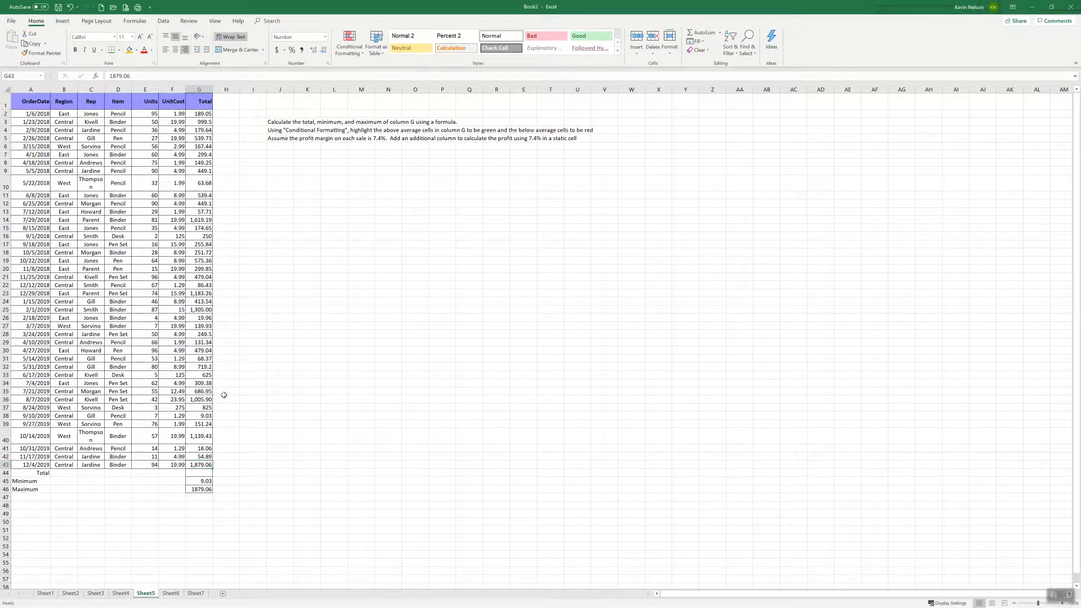
# Apply an Above Average conditional format to G2:G43 using Green Fill with Dark Green Text
pyautogui.click(365, 139)
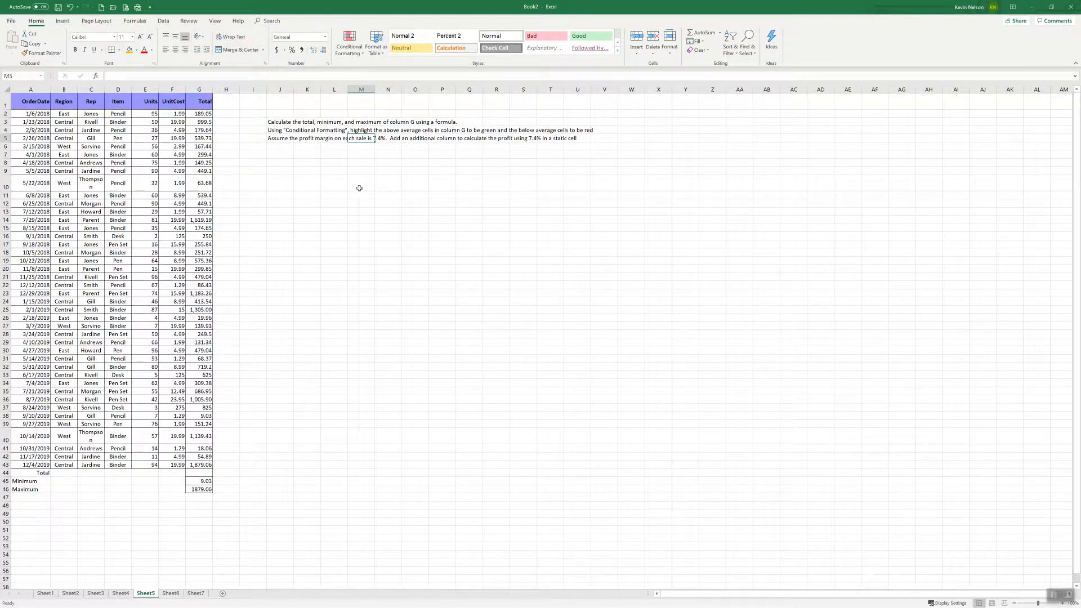
pyautogui.moveTo(203, 114); pyautogui.dragTo(206, 465)
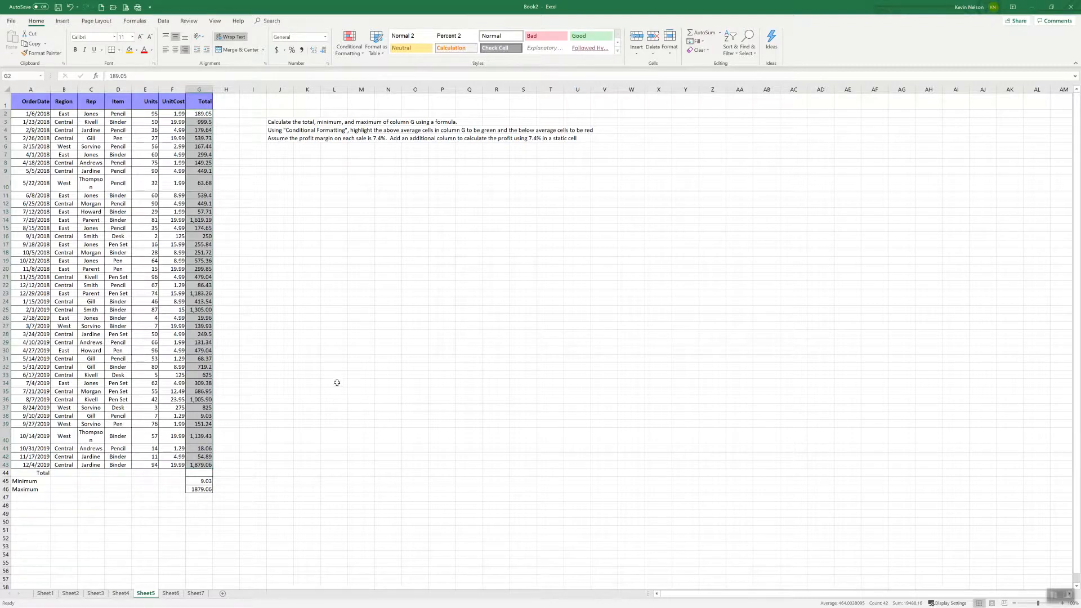
pyautogui.click(358, 53)
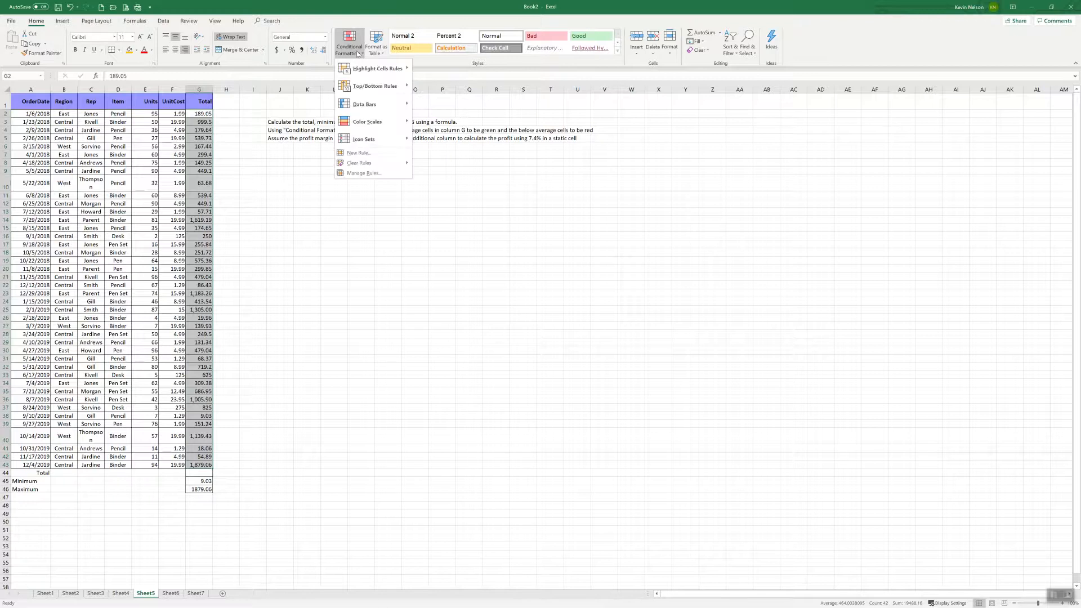
pyautogui.moveTo(371, 88)
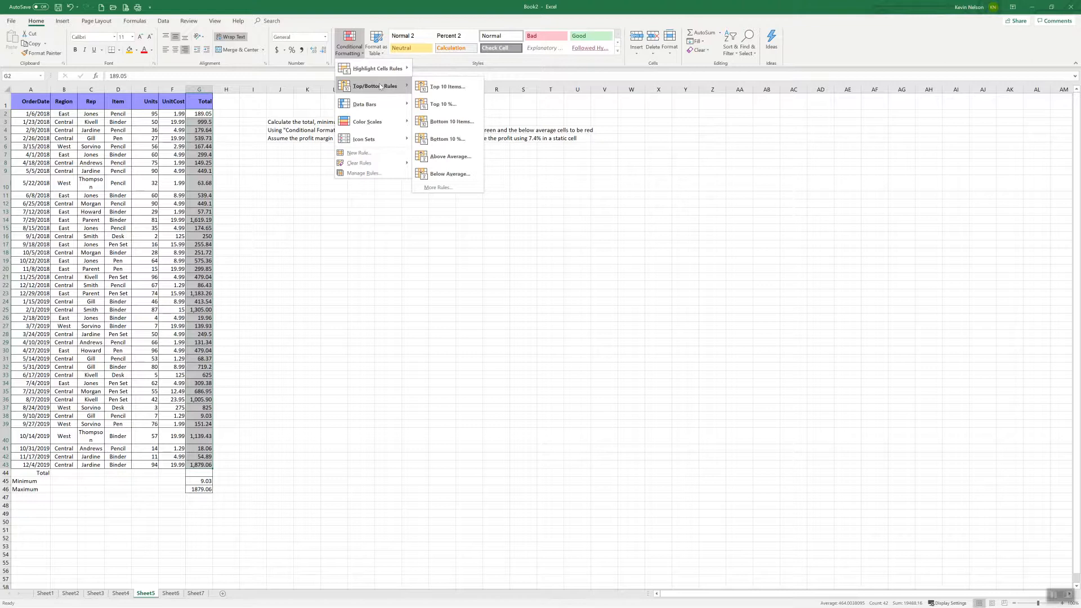
pyautogui.click(451, 158)
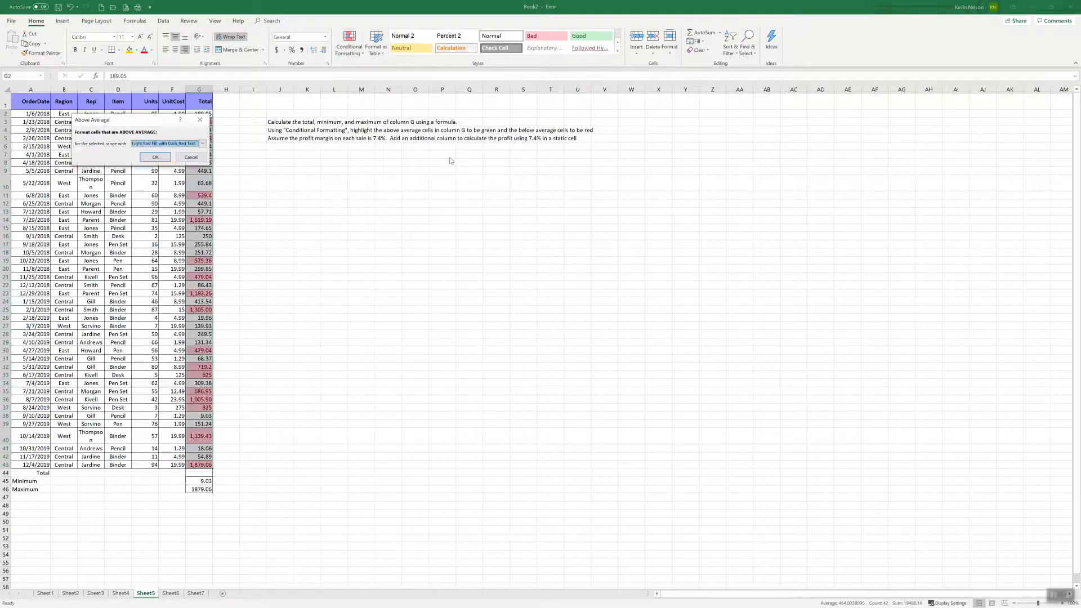
pyautogui.click(202, 144)
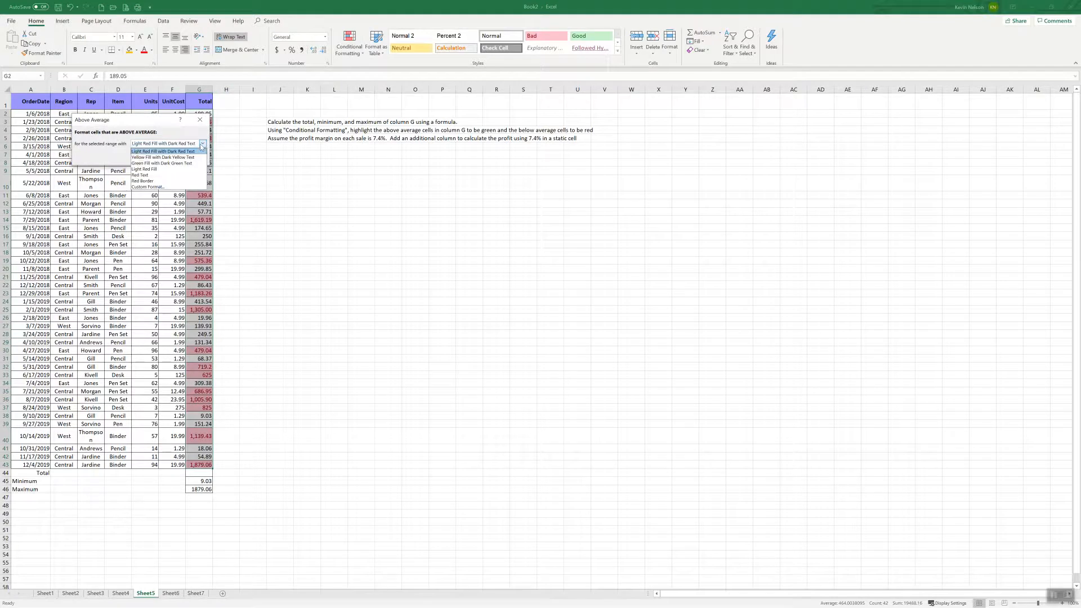
pyautogui.click(169, 163)
pyautogui.click(156, 157)
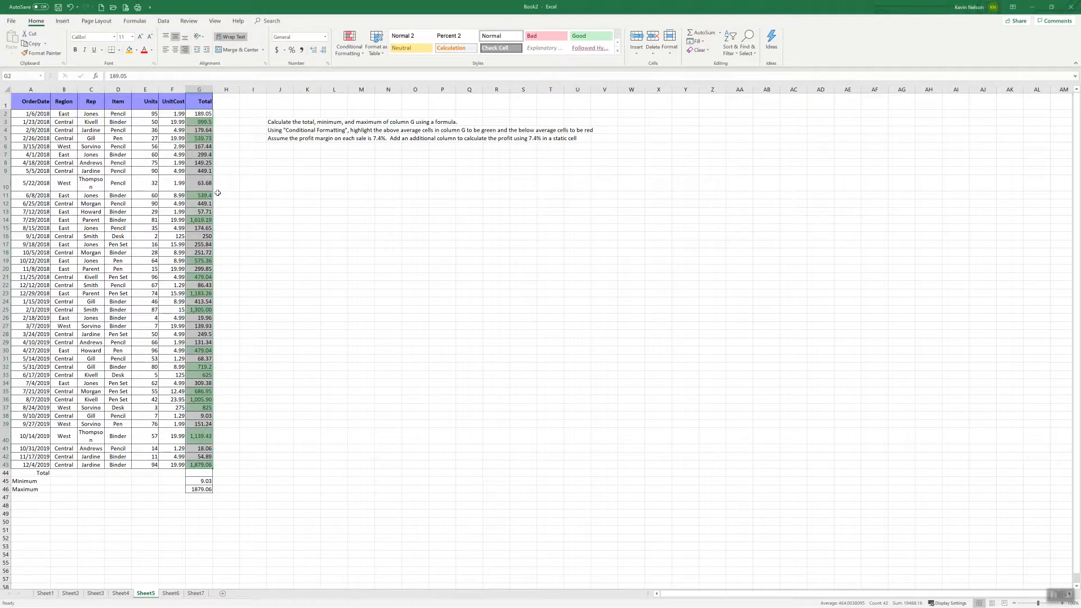
pyautogui.click(198, 187)
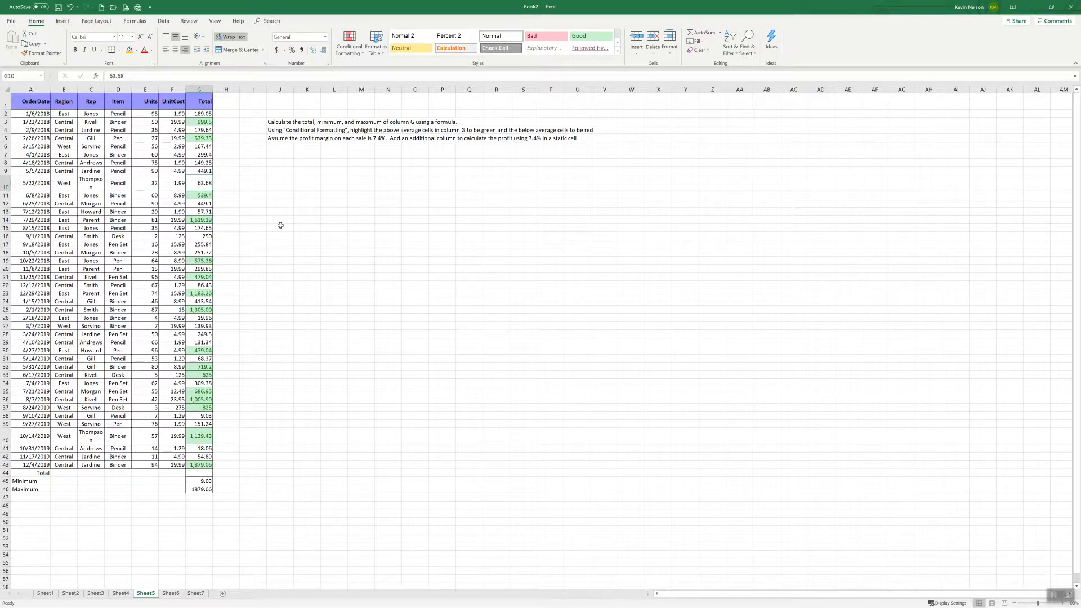
# Apply a Below Average conditional format to G2:G43 using Light Red Fill with Dark Red Text
pyautogui.moveTo(200, 114); pyautogui.dragTo(206, 465)
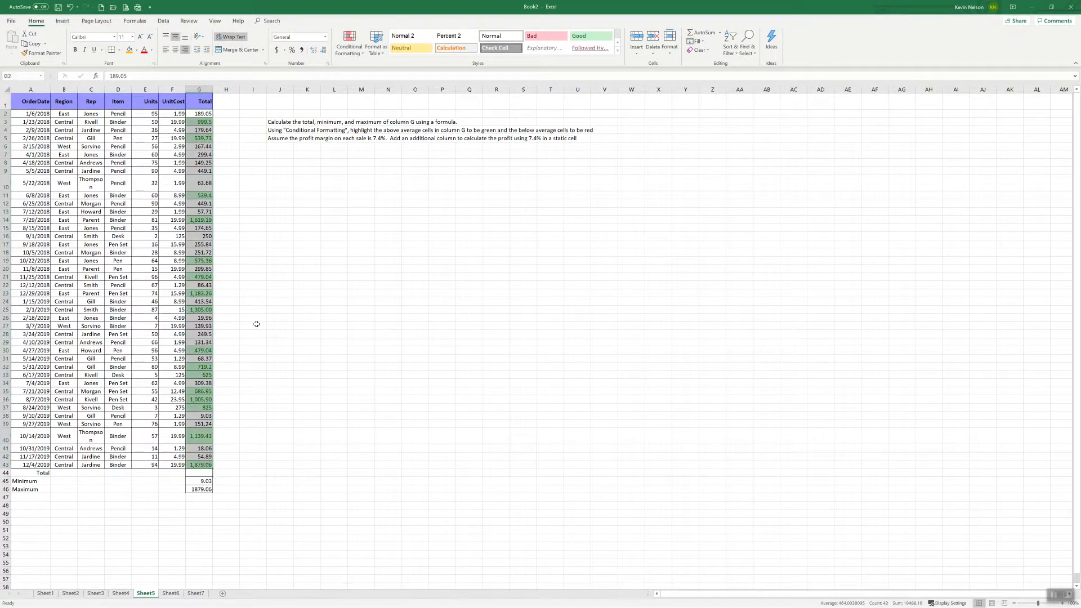
pyautogui.click(349, 45)
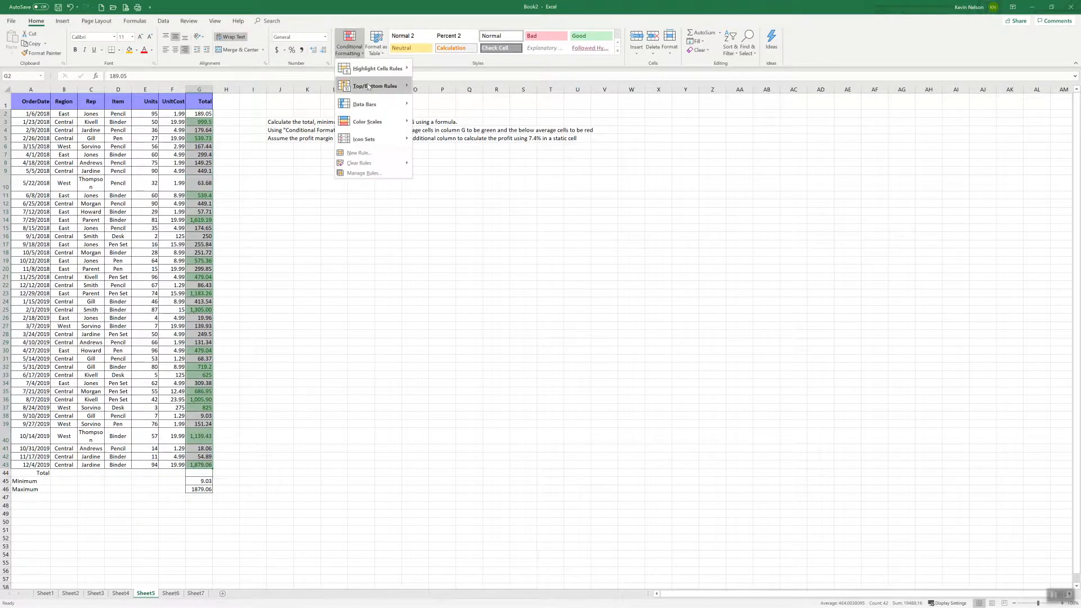
pyautogui.moveTo(374, 86)
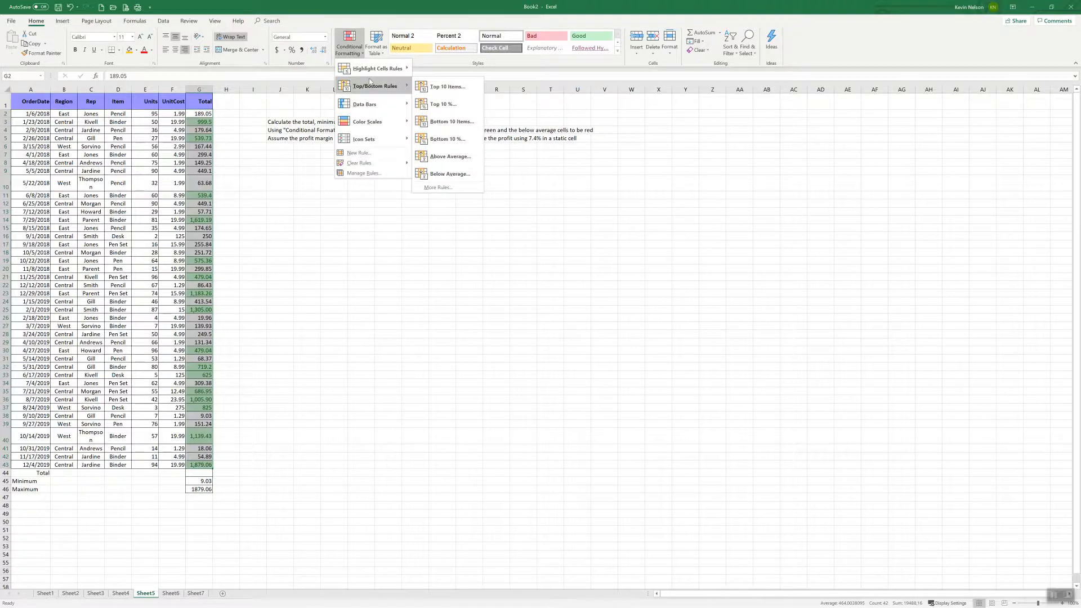
pyautogui.click(452, 175)
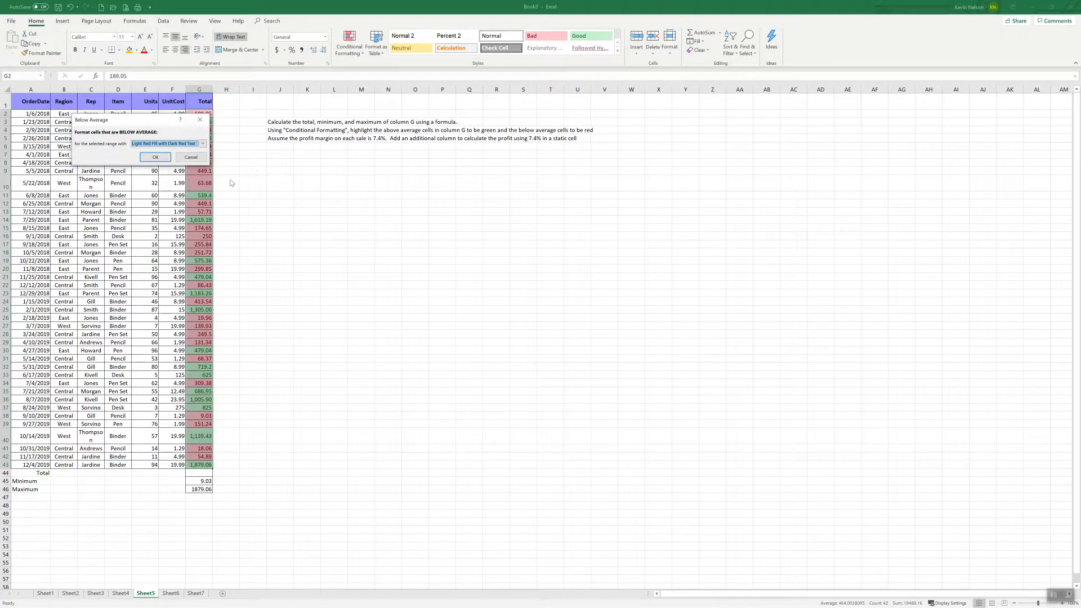
pyautogui.click(155, 158)
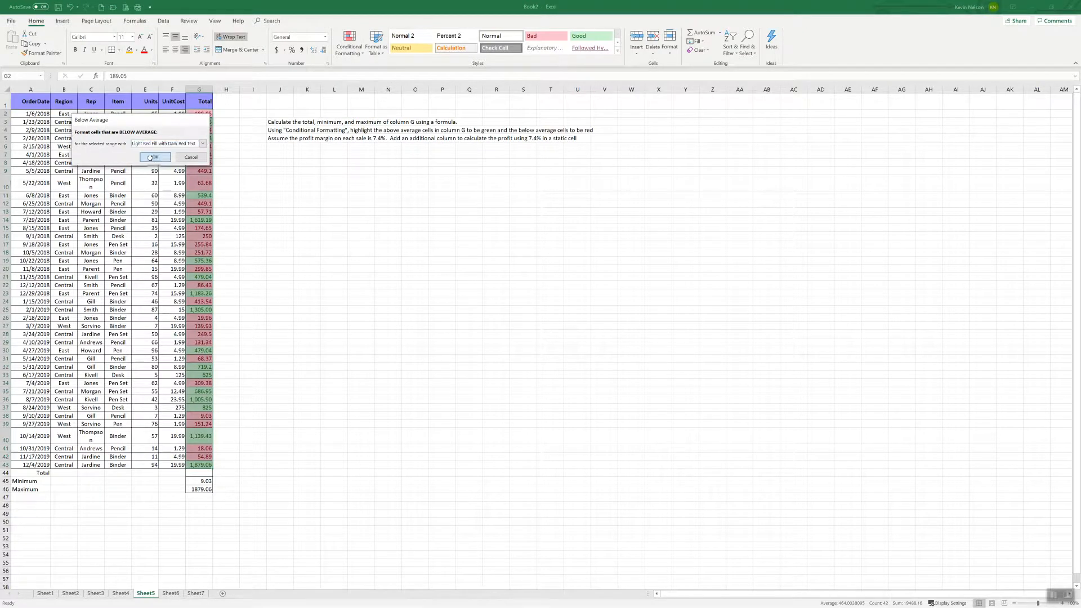
pyautogui.click(252, 212)
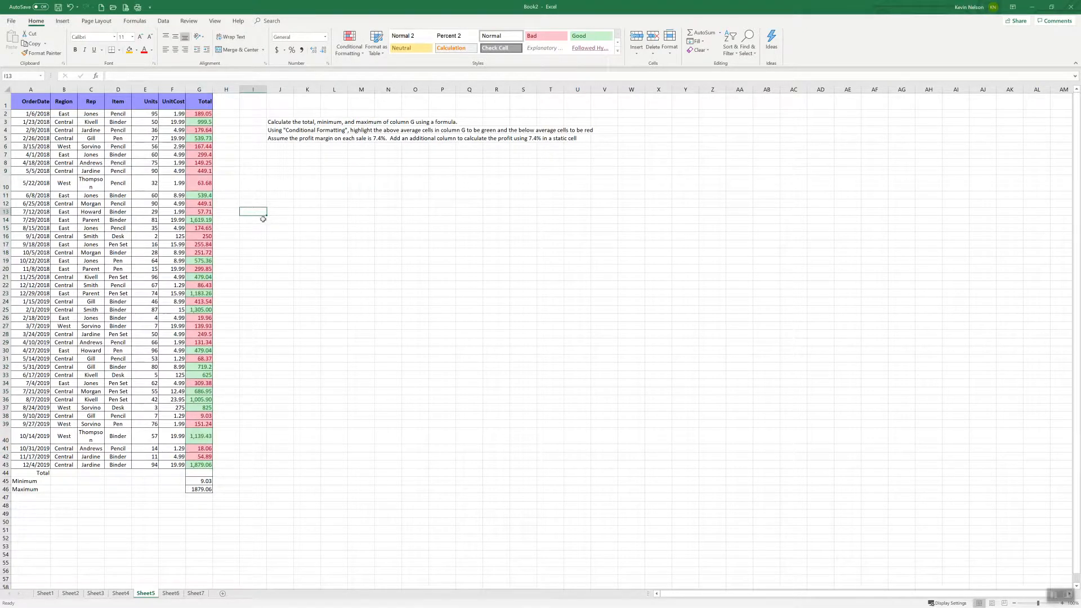
# Try a units value of 25 in E20 to test the row's total, and restore the original units
pyautogui.click(152, 269)
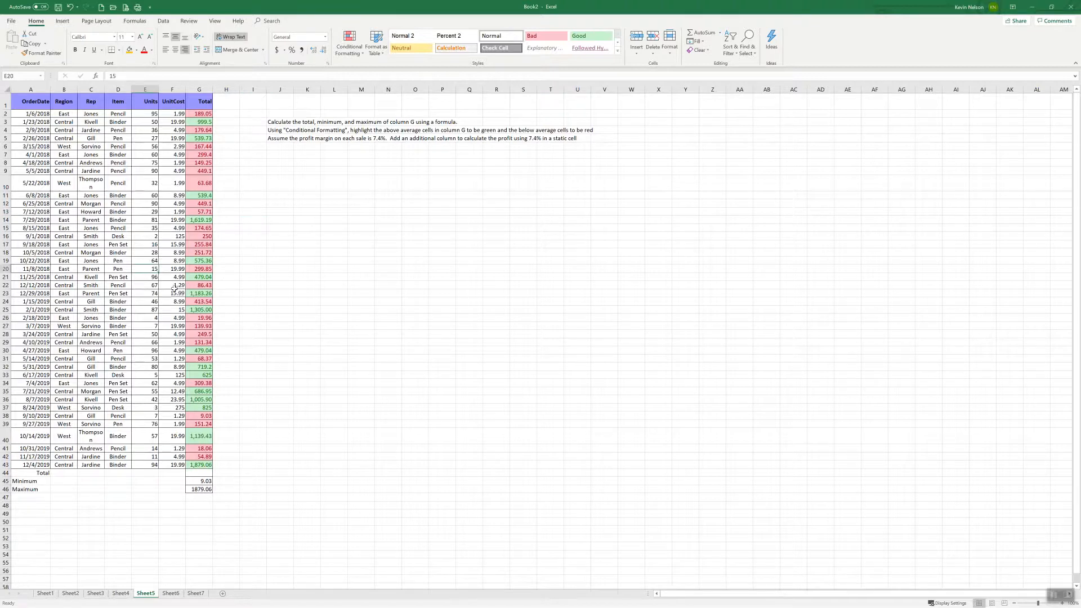
pyautogui.write('25')
pyautogui.press('Return')
pyautogui.press('Up')
pyautogui.press('Right')
pyautogui.press('Right')
pyautogui.press('Left')
pyautogui.press('Left')
pyautogui.press('Delete')
pyautogui.hotkey('ctrl', 'z')
# Test the conditional formatting by setting the order total in G20 to 800, and undo that entry
pyautogui.press('Right')
pyautogui.press('Right')
pyautogui.write('800')
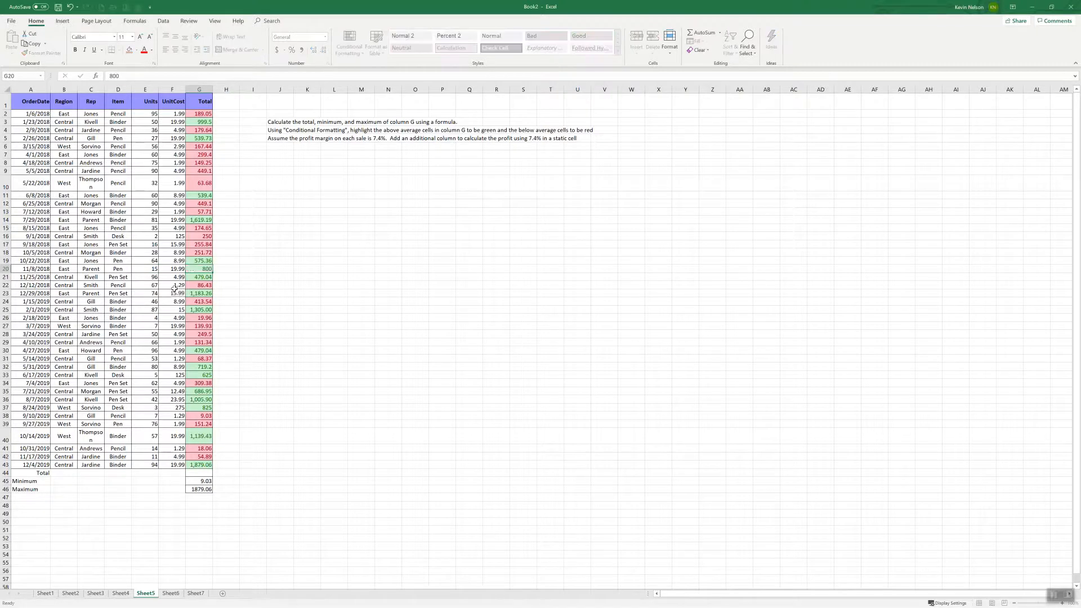
pyautogui.press('Return')
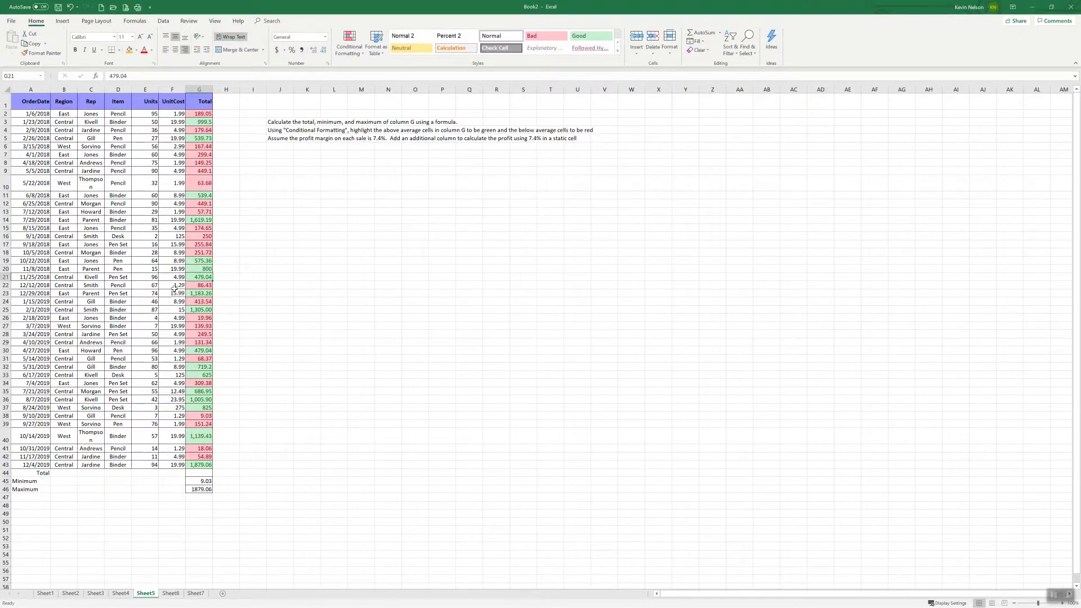
pyautogui.hotkey('ctrl', 'z')
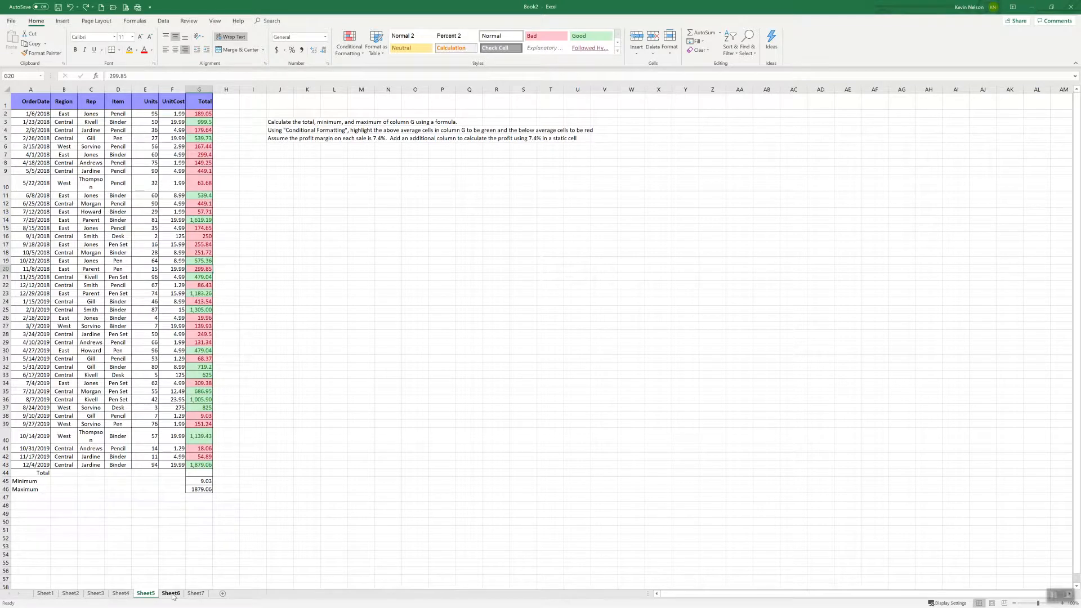
# In cell A1 of Sheet6, enter a formula that references the OrderDate header in A1 of Sheet5
pyautogui.click(171, 594)
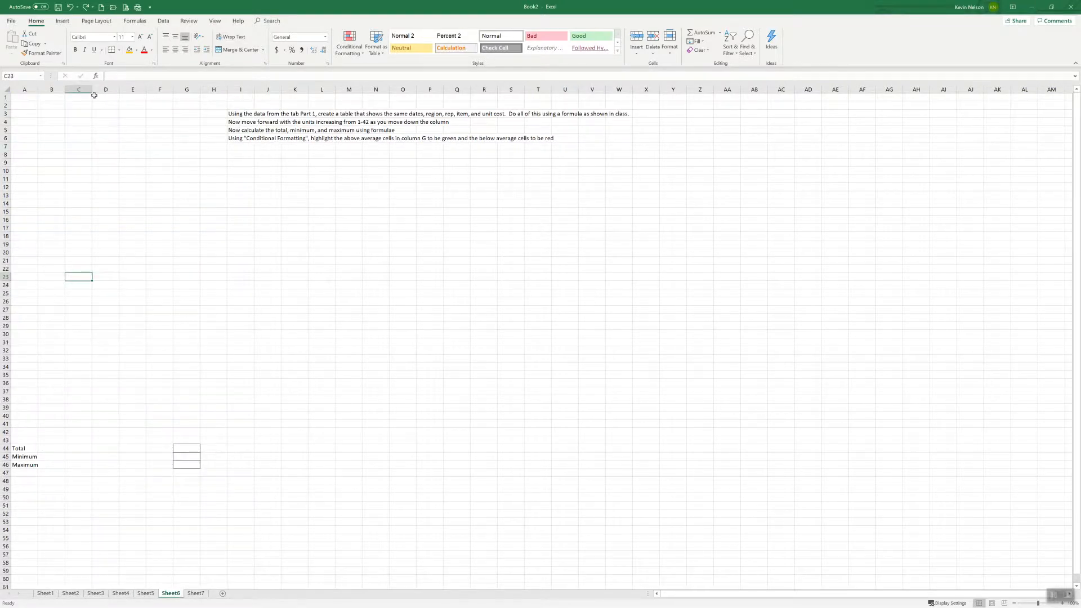
pyautogui.click(29, 98)
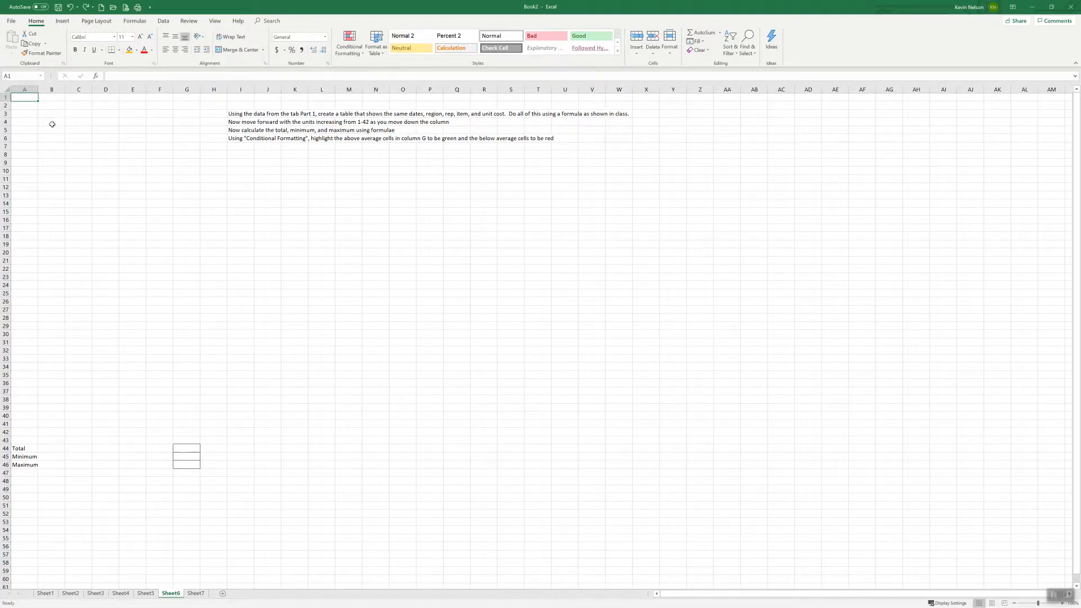
pyautogui.write('=')
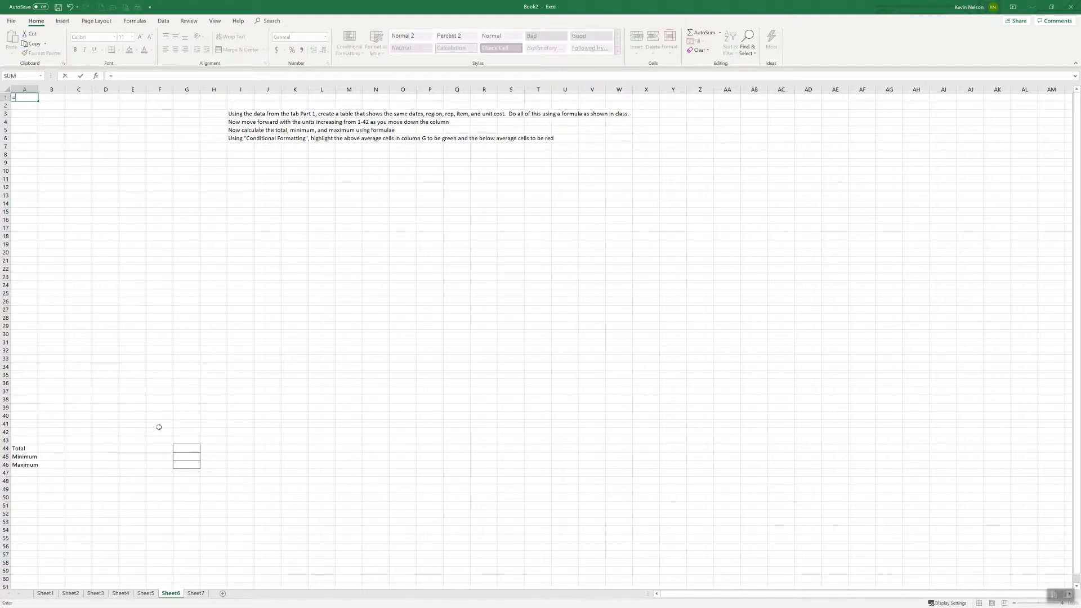
pyautogui.click(146, 594)
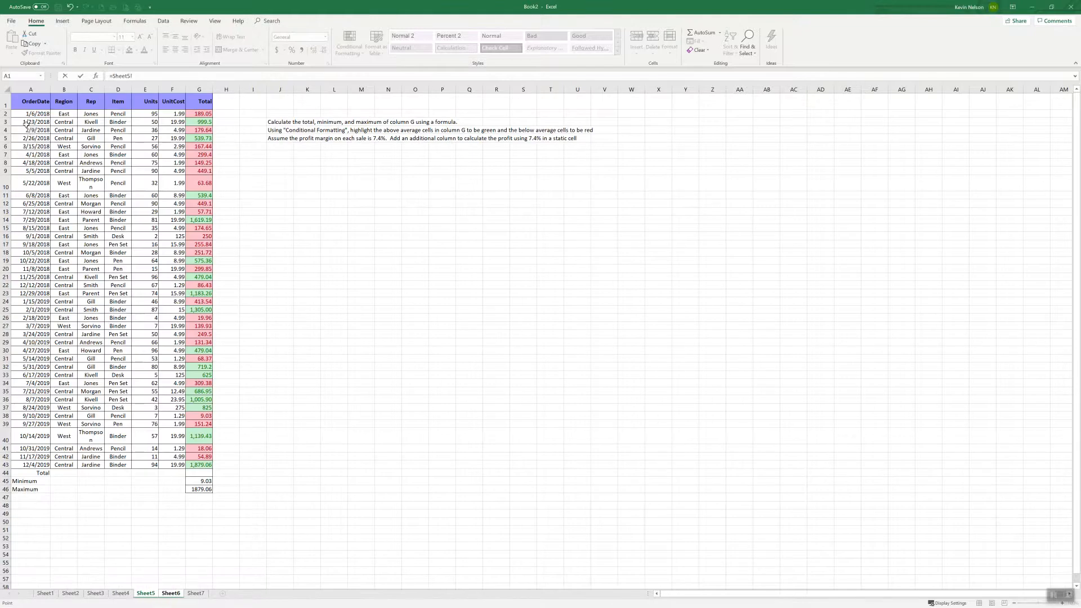
pyautogui.click(27, 102)
pyautogui.press('Return')
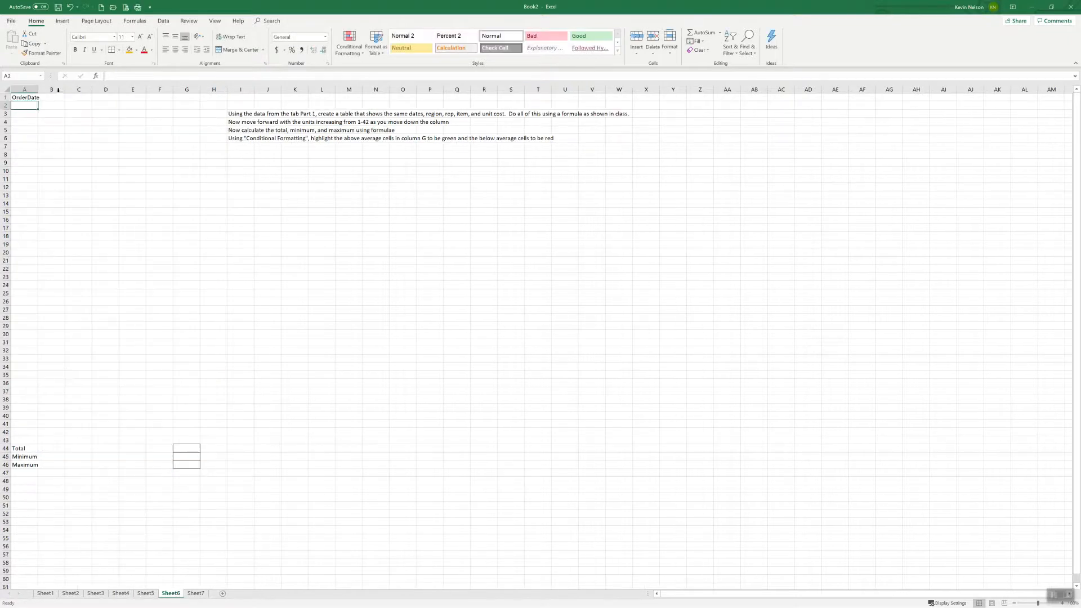
# Fill the A1 reference formula across and down Sheet6 through G43 to reproduce the order table
pyautogui.click(33, 97)
pyautogui.moveTo(37, 101); pyautogui.dragTo(188, 444)
pyautogui.moveTo(38, 444); pyautogui.dragTo(194, 445)
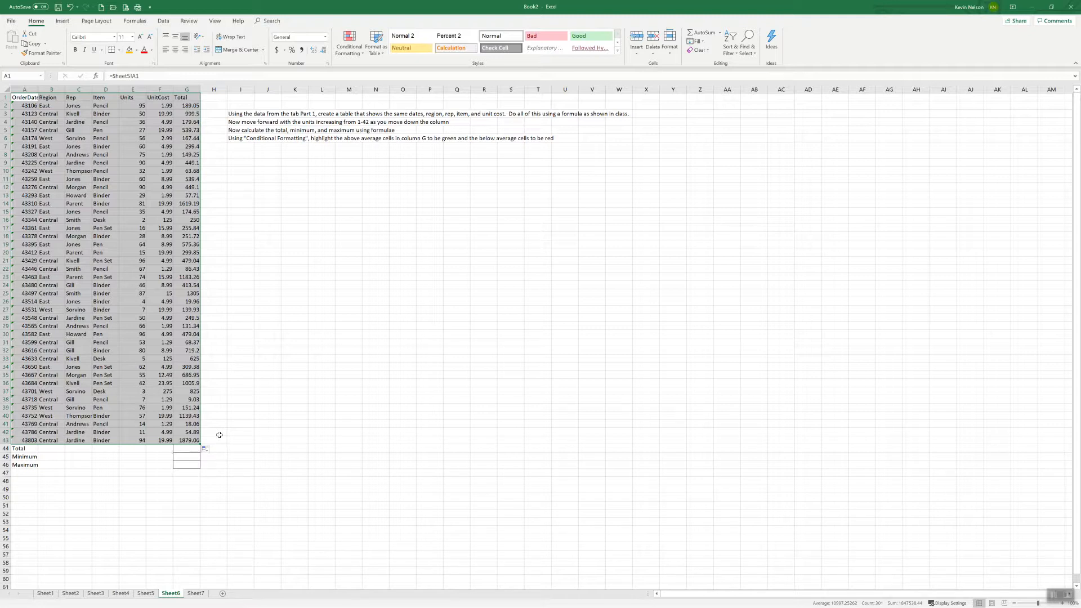
pyautogui.click(233, 406)
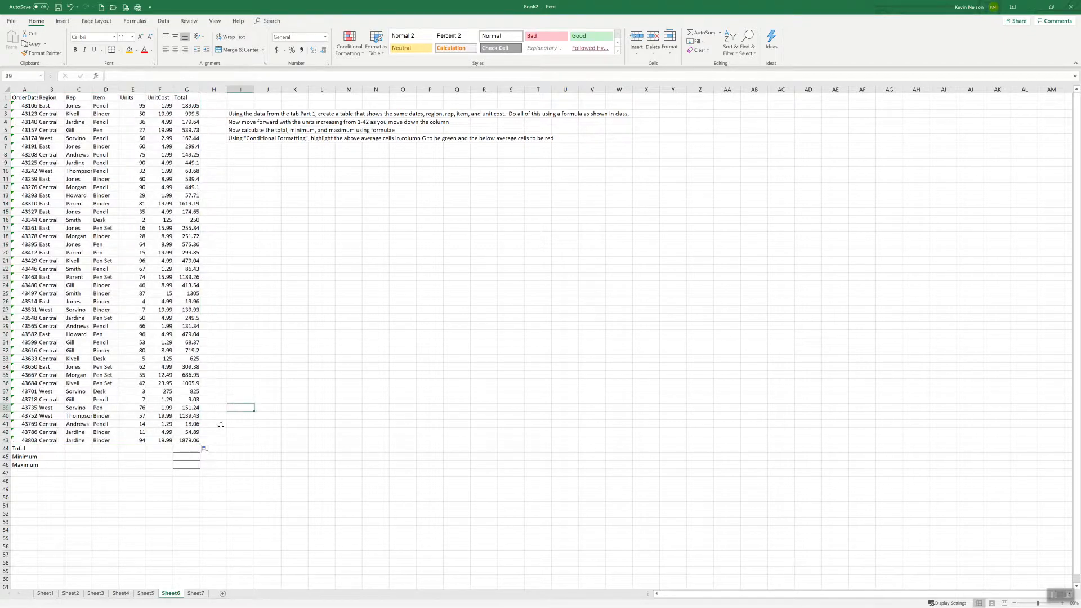
# On Sheet4, set the commission rate in C17 to 5%
pyautogui.click(145, 594)
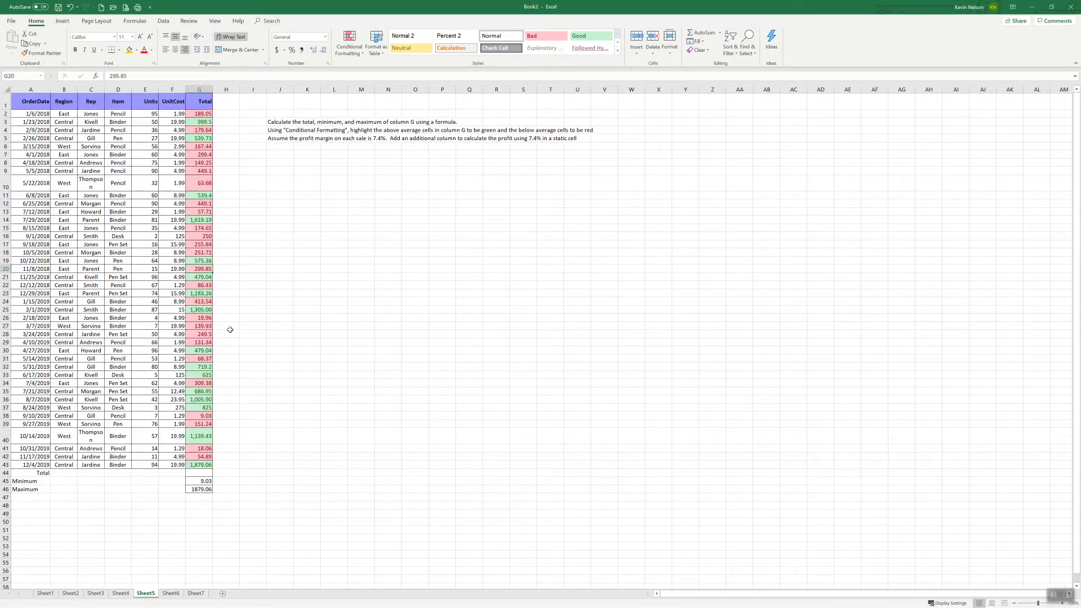
pyautogui.click(121, 593)
pyautogui.click(107, 230)
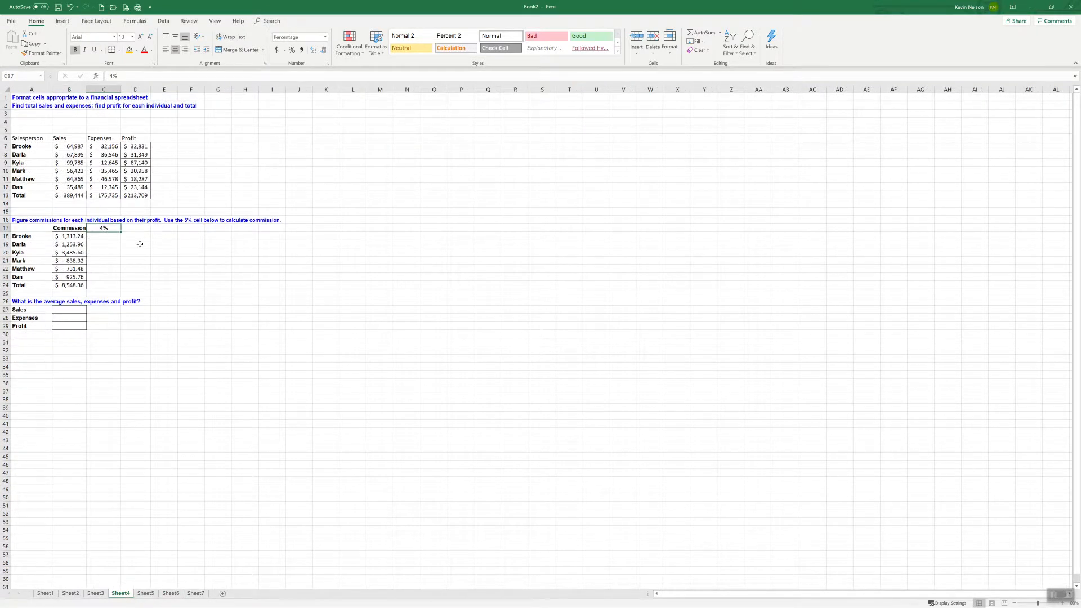
pyautogui.write('5')
pyautogui.press('Return')
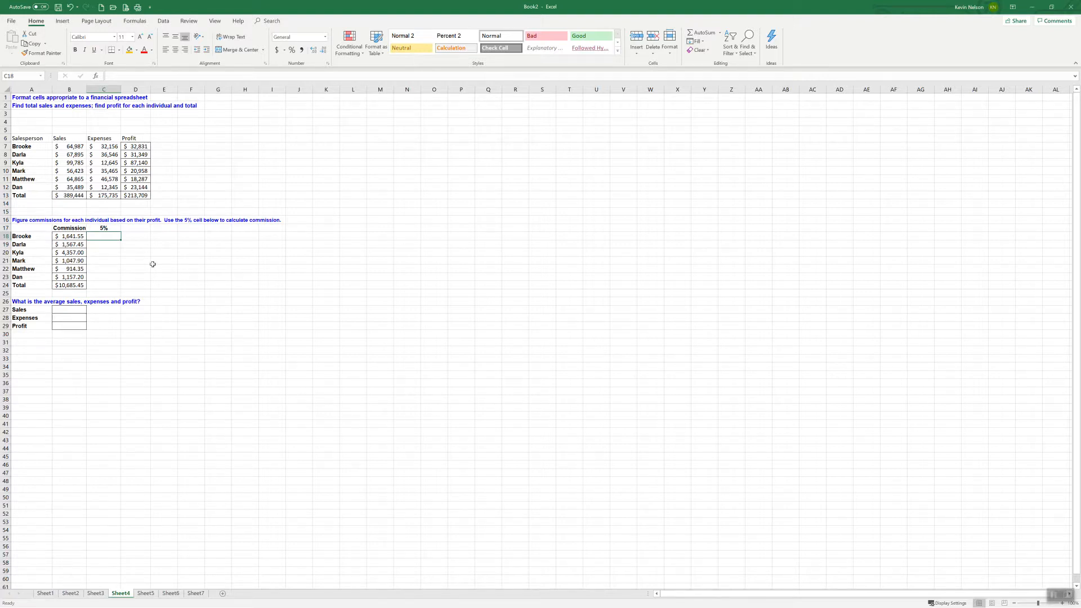
pyautogui.click(104, 228)
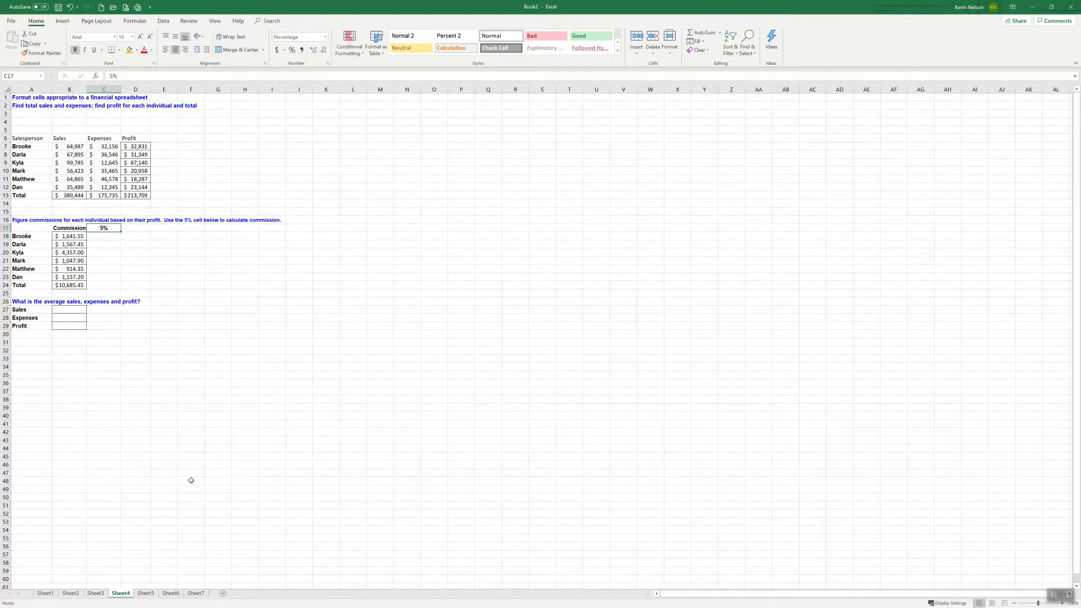
# On Sheet7, review the sample IF formulas in A12 and A23, and autofit the widths of columns C and D
pyautogui.click(171, 594)
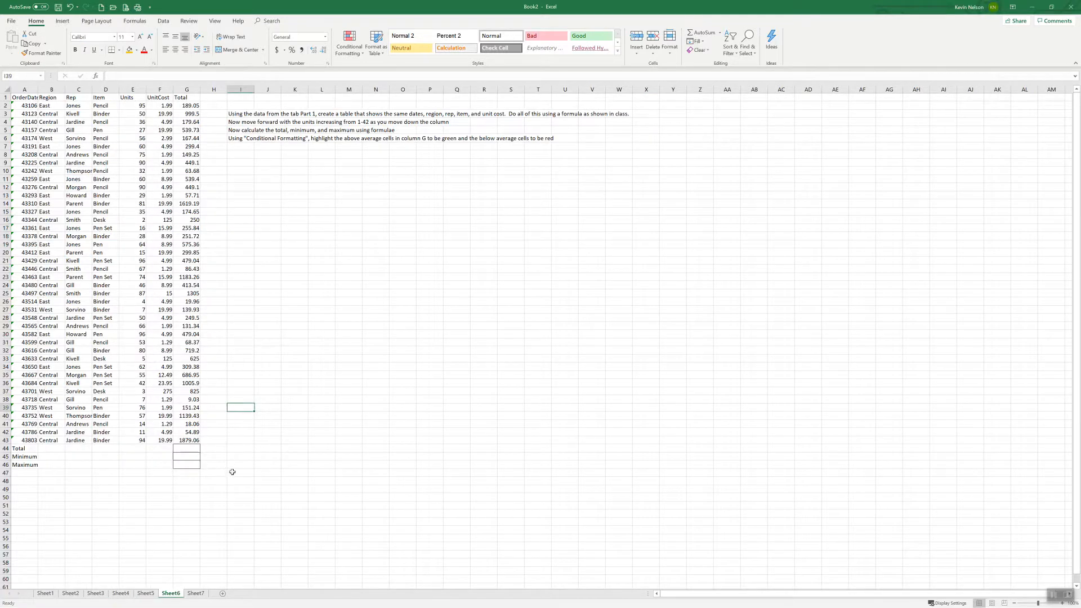
pyautogui.click(196, 593)
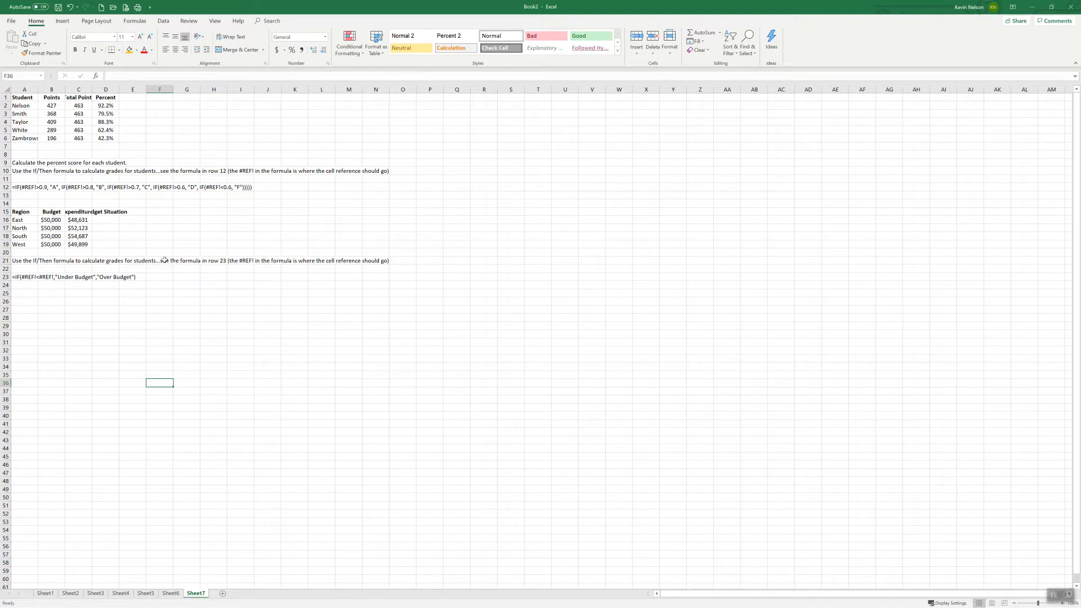
pyautogui.click(27, 188)
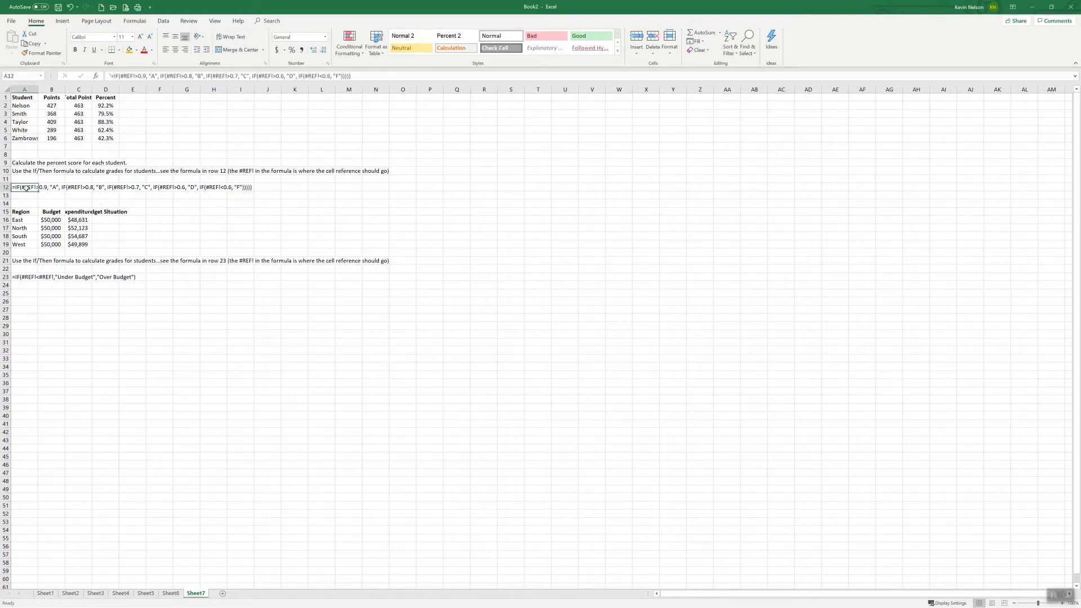
pyautogui.click(27, 277)
pyautogui.click(28, 188)
pyautogui.click(106, 221)
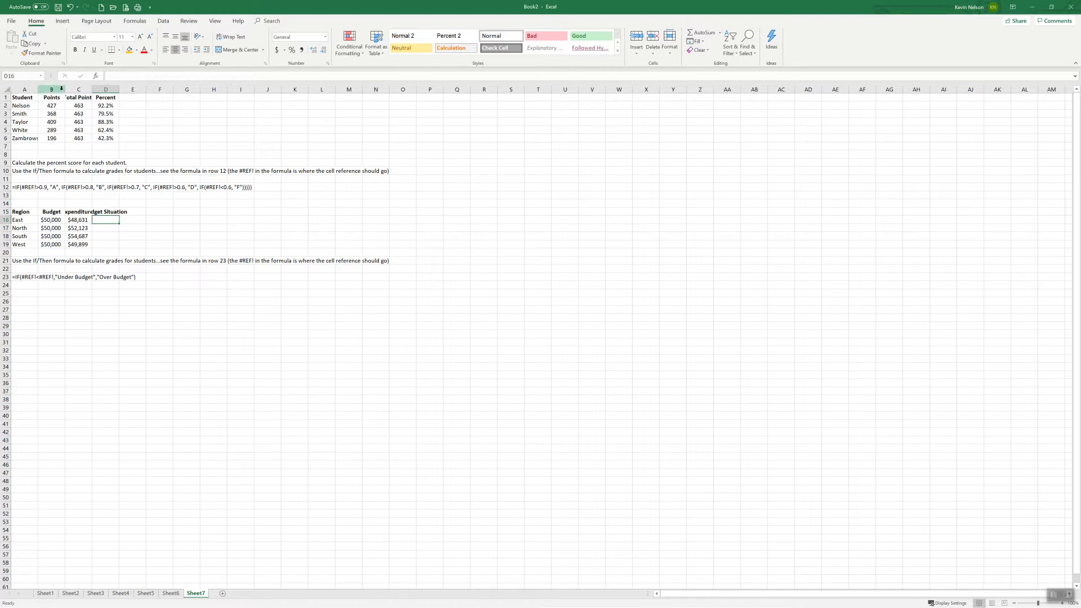
pyautogui.doubleClick(91, 90)
pyautogui.doubleClick(127, 90)
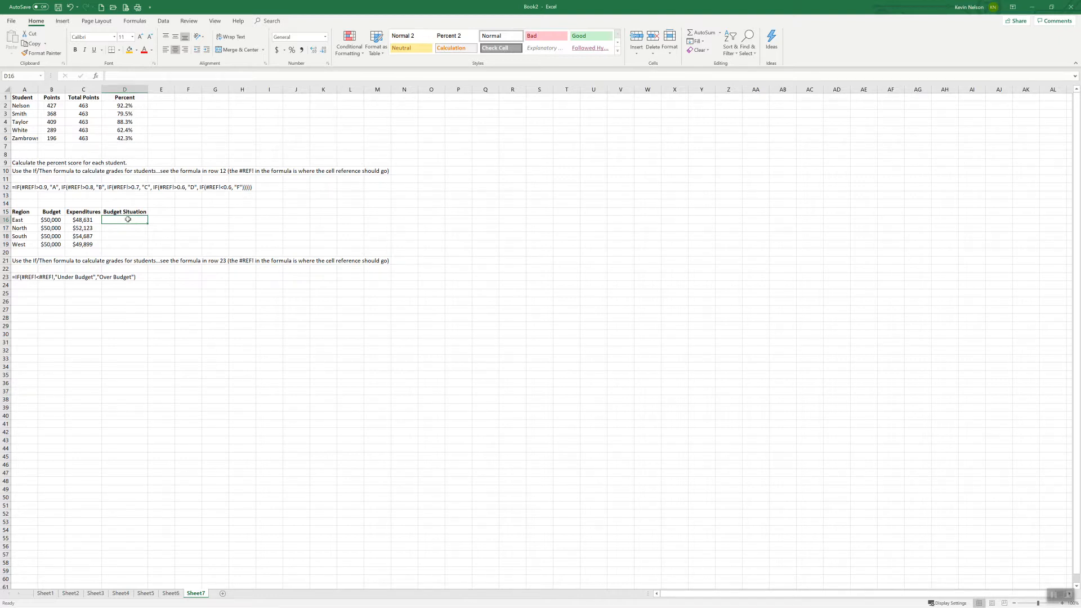
# In D16, enter the formula =IF(C16>B16, "Over Budget", "Under Budget") for the East region's budget situation
pyautogui.click(25, 278)
pyautogui.click(115, 219)
pyautogui.write('=')
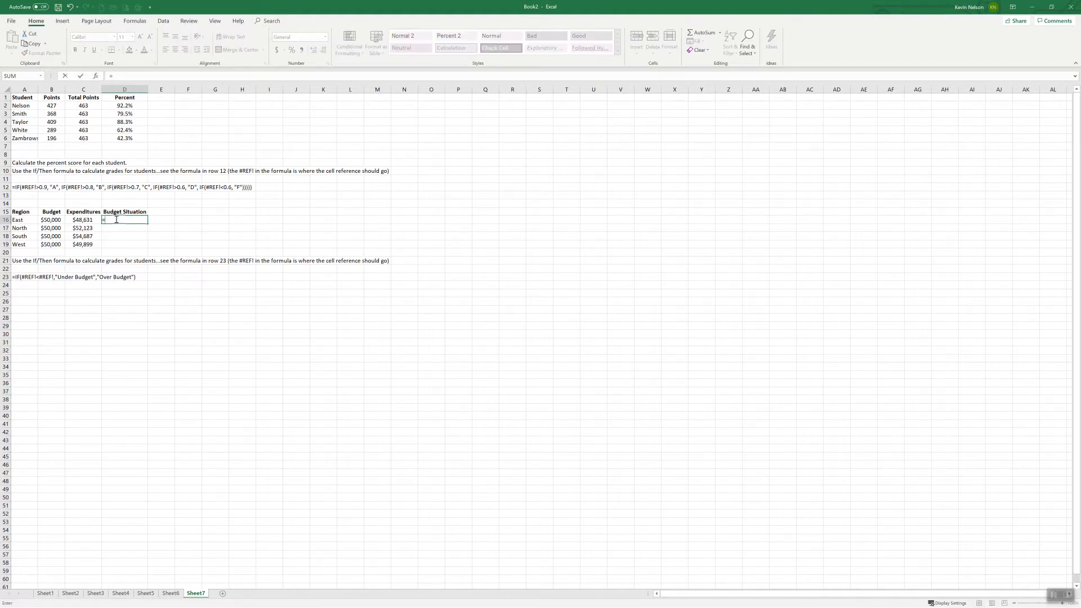
pyautogui.write('if')
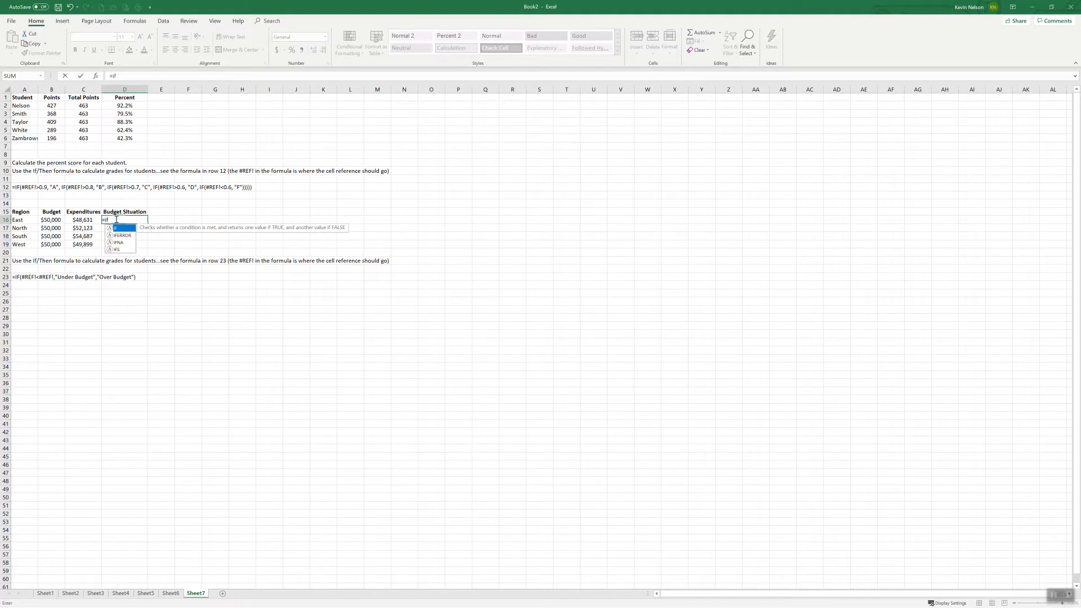
pyautogui.write('(')
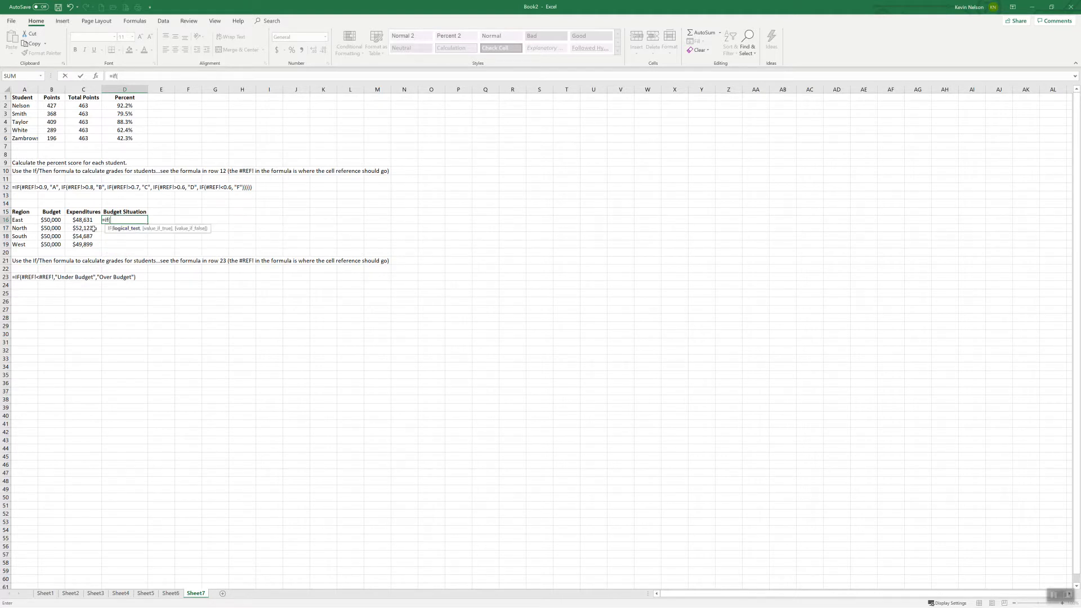
pyautogui.click(84, 220)
pyautogui.write('>')
pyautogui.click(45, 219)
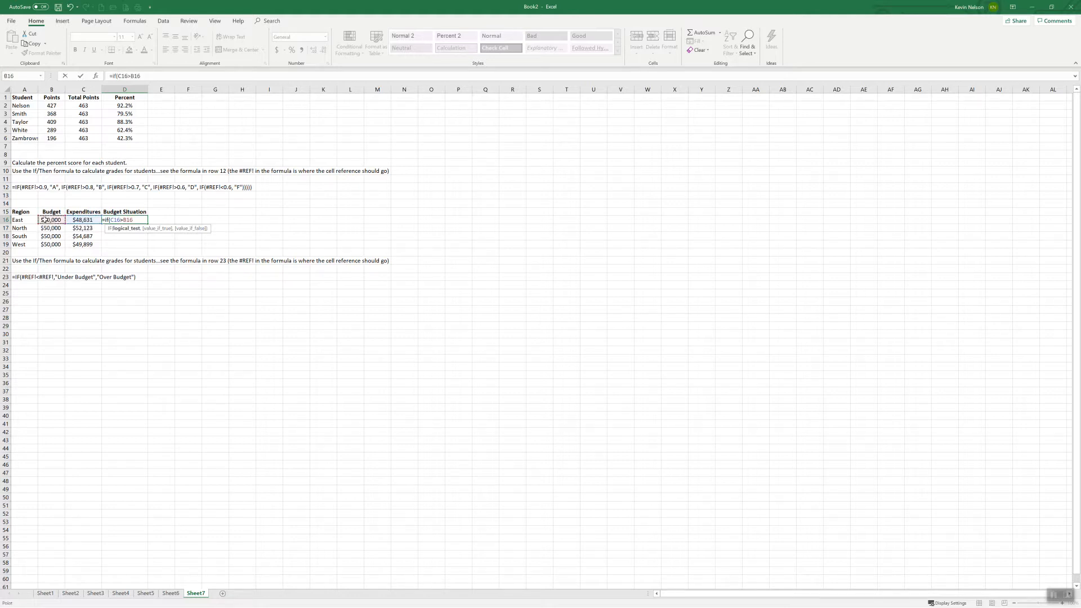
pyautogui.write(',')
pyautogui.write('Over')
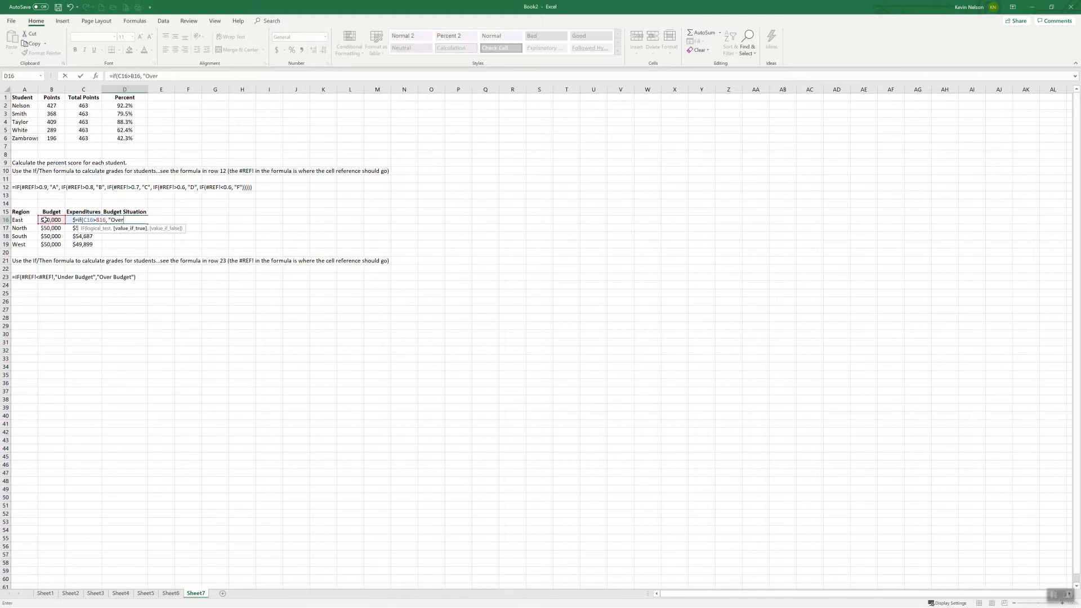
pyautogui.write(' Budget",')
pyautogui.write('"Under Budget")')
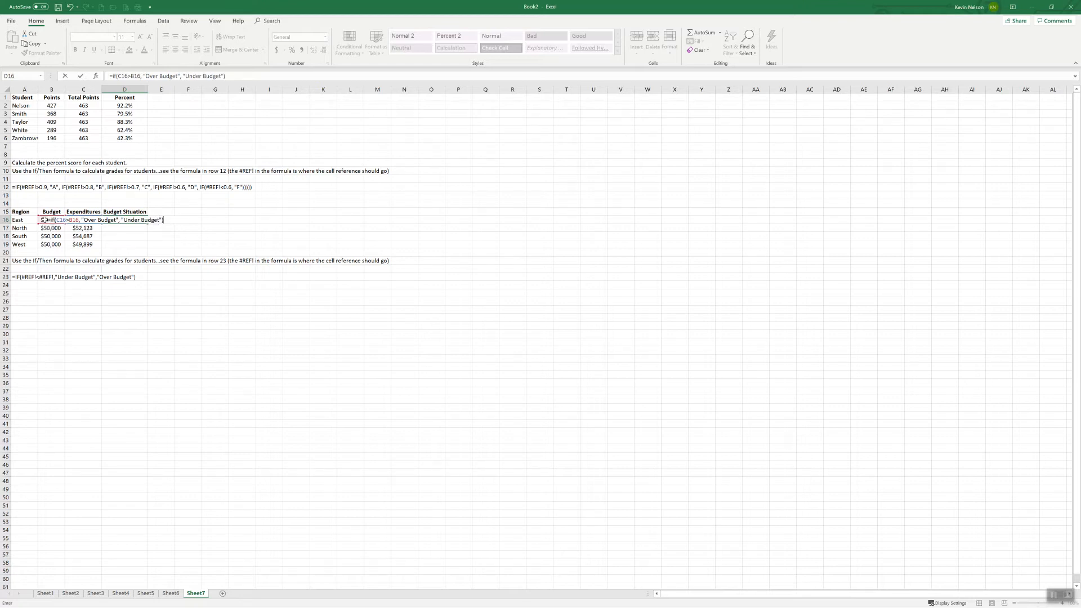
pyautogui.press('Return')
# Fill the budget situation formula from D16 down to D19 for the remaining regions
pyautogui.click(136, 221)
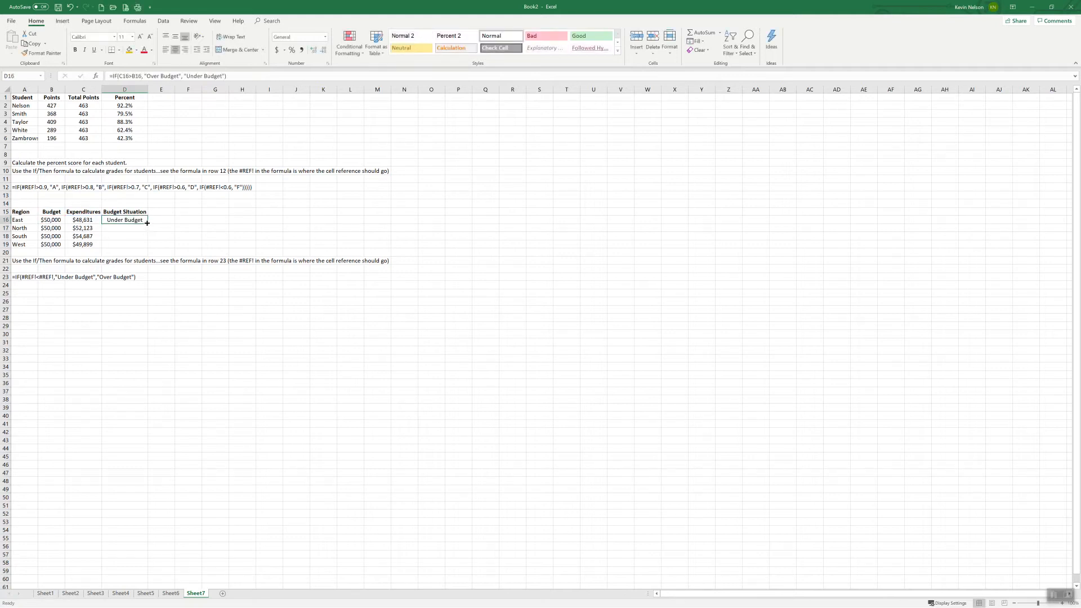
pyautogui.moveTo(148, 223); pyautogui.dragTo(147, 245)
pyautogui.click(124, 221)
# Compare the regions' expenditures in C16:C19 with their budgets to check the budget situation results
pyautogui.click(79, 221)
pyautogui.click(56, 220)
pyautogui.click(81, 222)
pyautogui.click(55, 221)
pyautogui.click(81, 227)
pyautogui.click(86, 237)
pyautogui.click(87, 245)
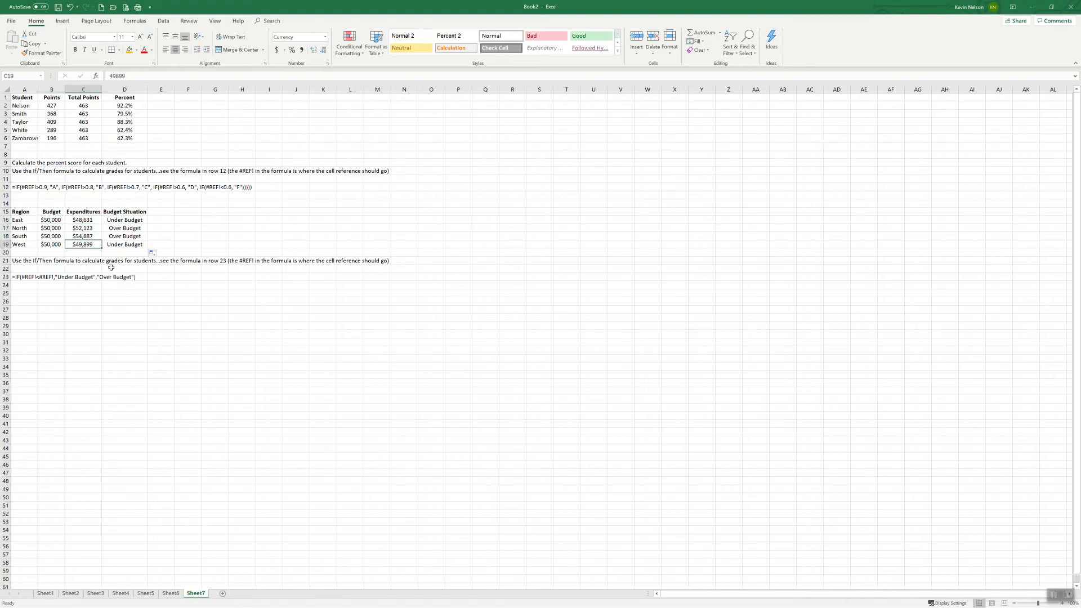